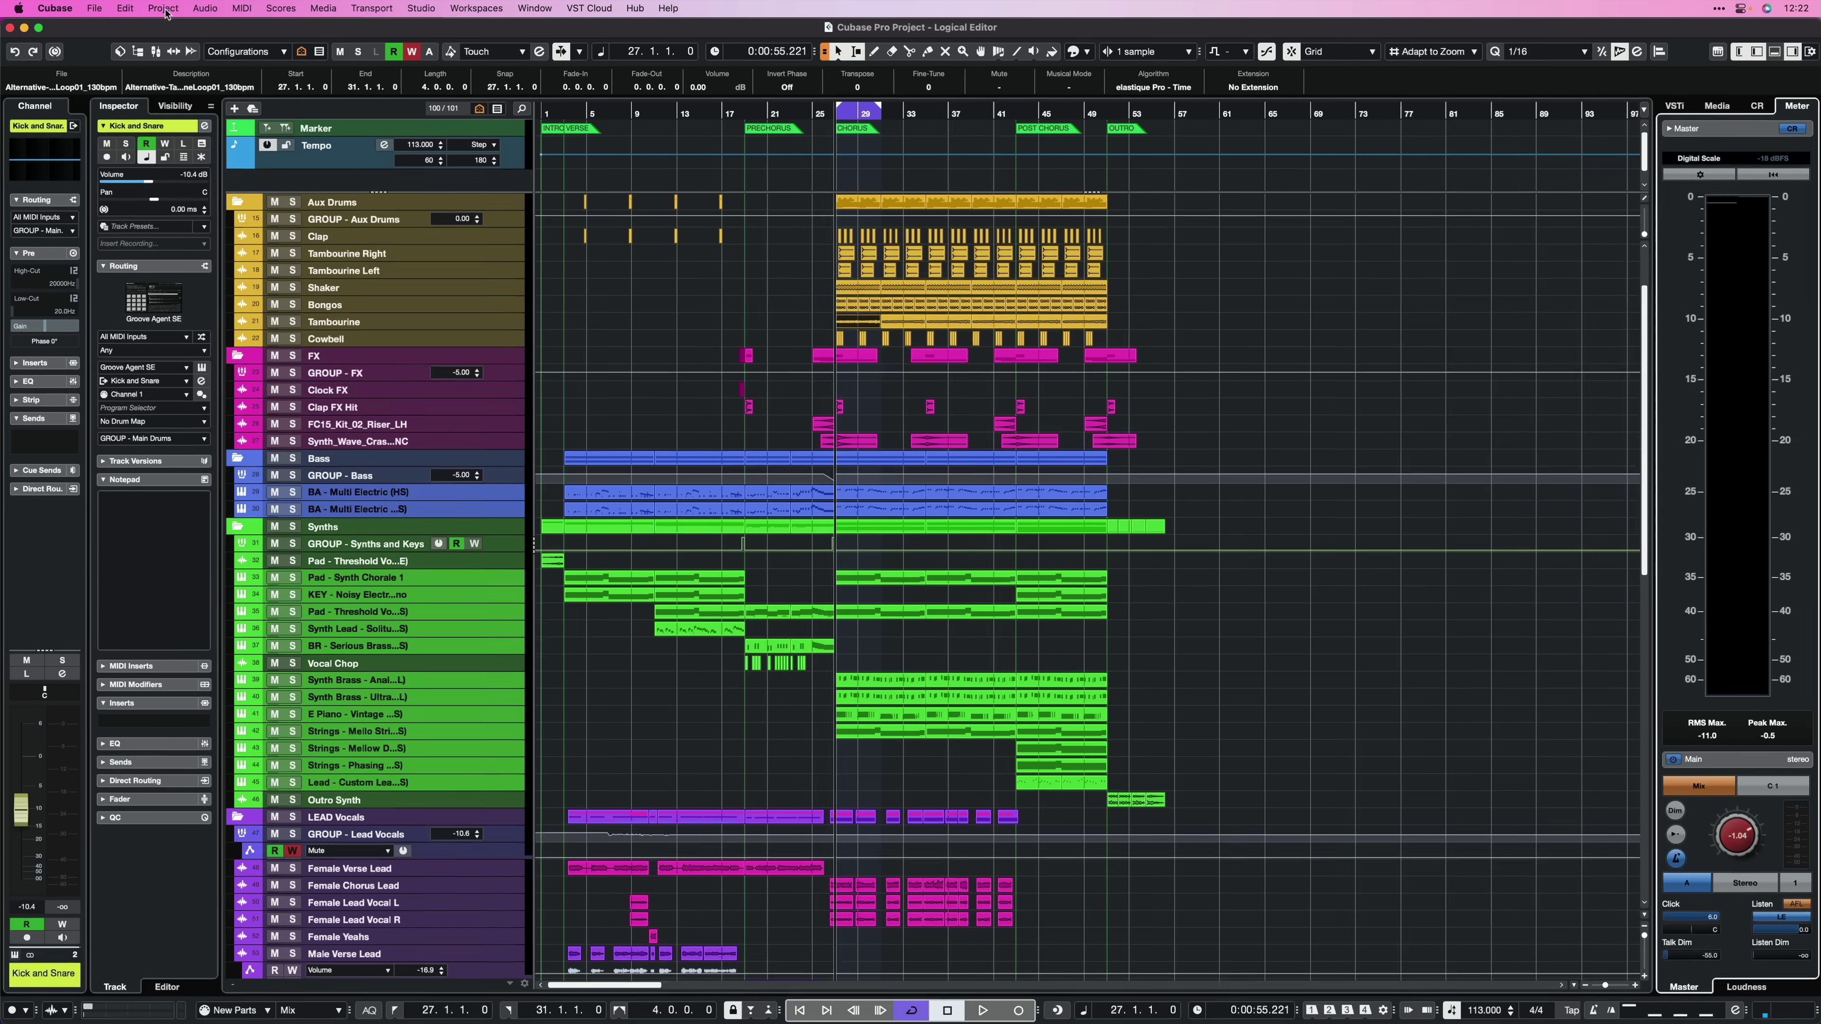
# Open the Project Logical Editor's setup and its Apply Preset function for inspection.
pyautogui.click(163, 8)
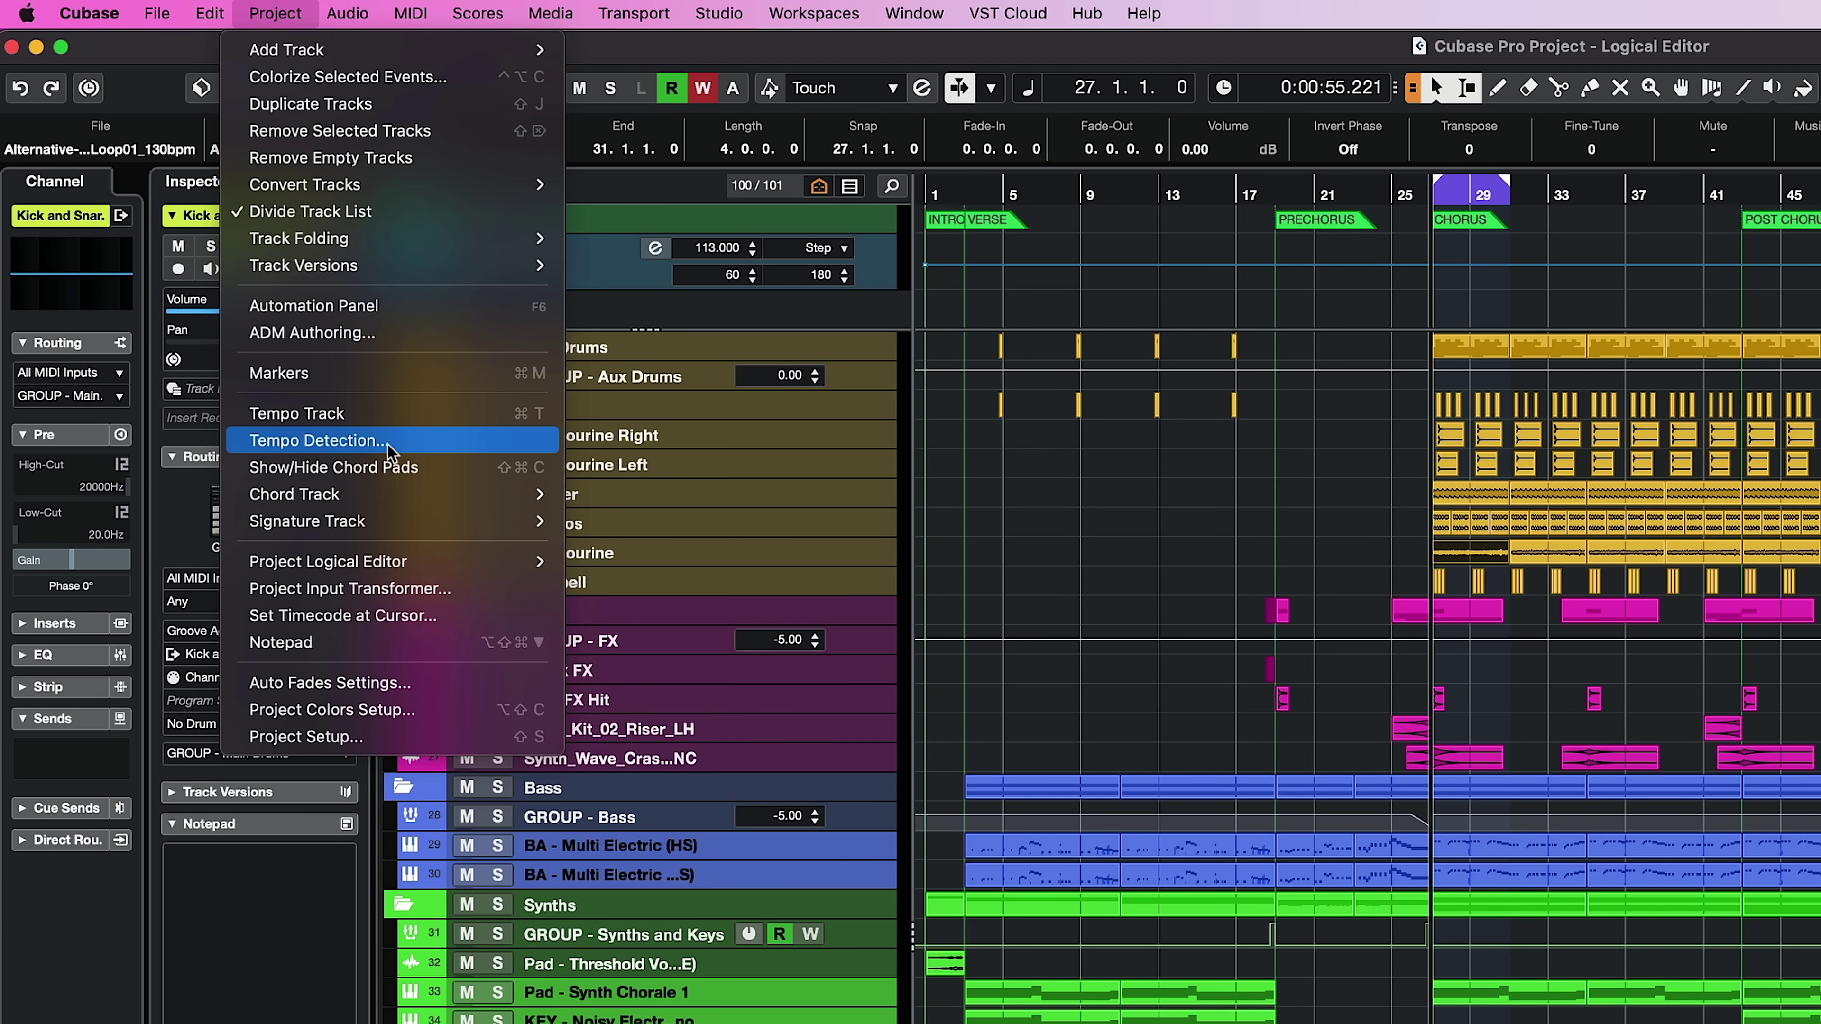
pyautogui.moveTo(387, 563)
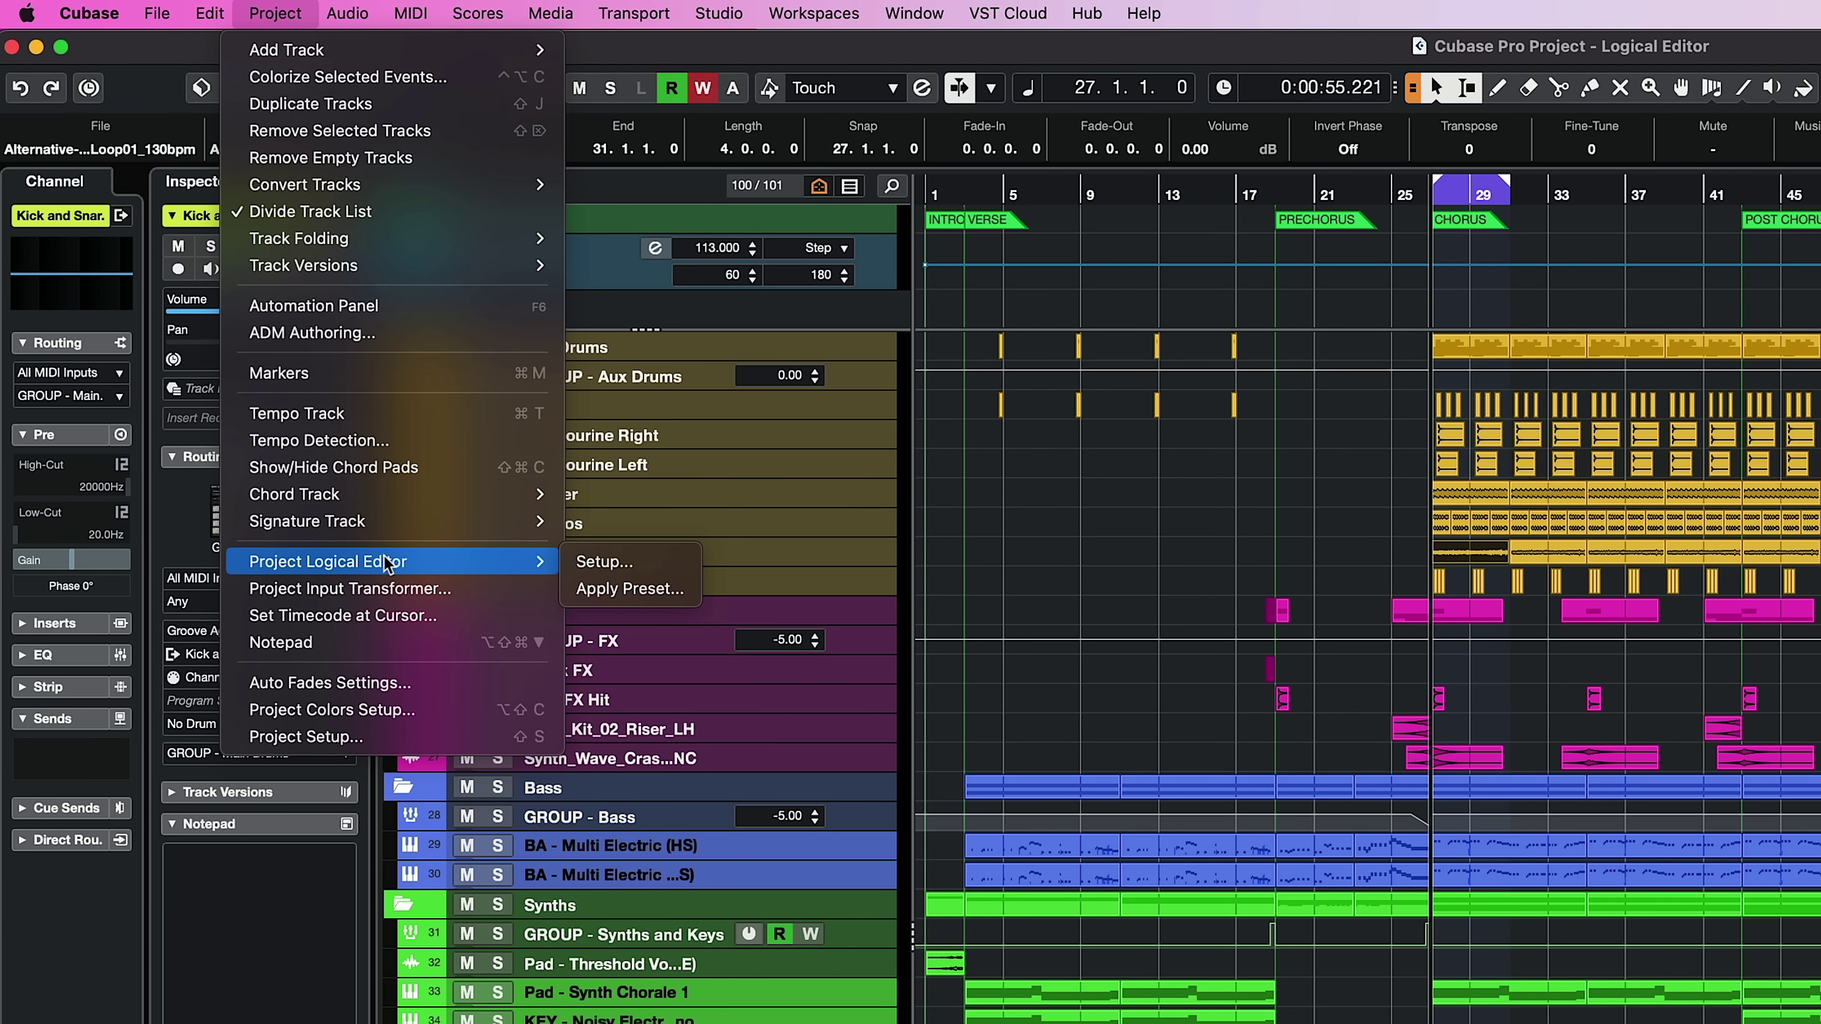
pyautogui.click(588, 563)
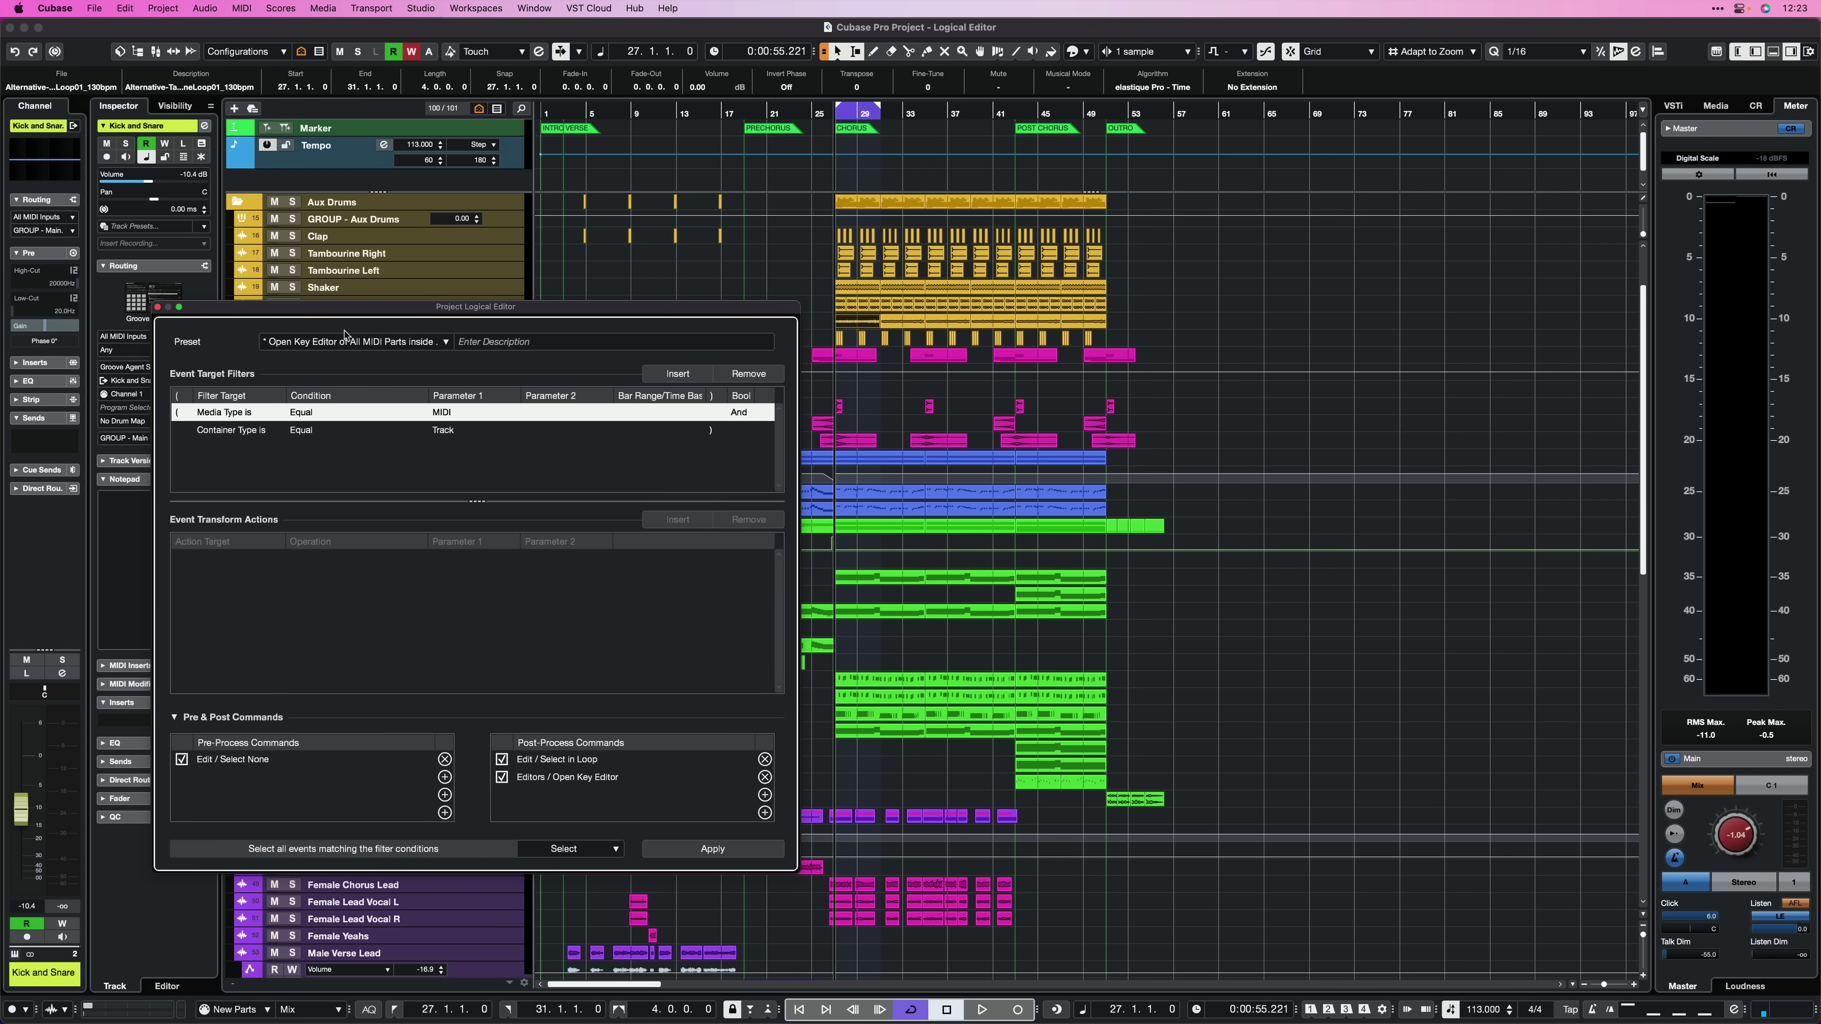
pyautogui.click(172, 8)
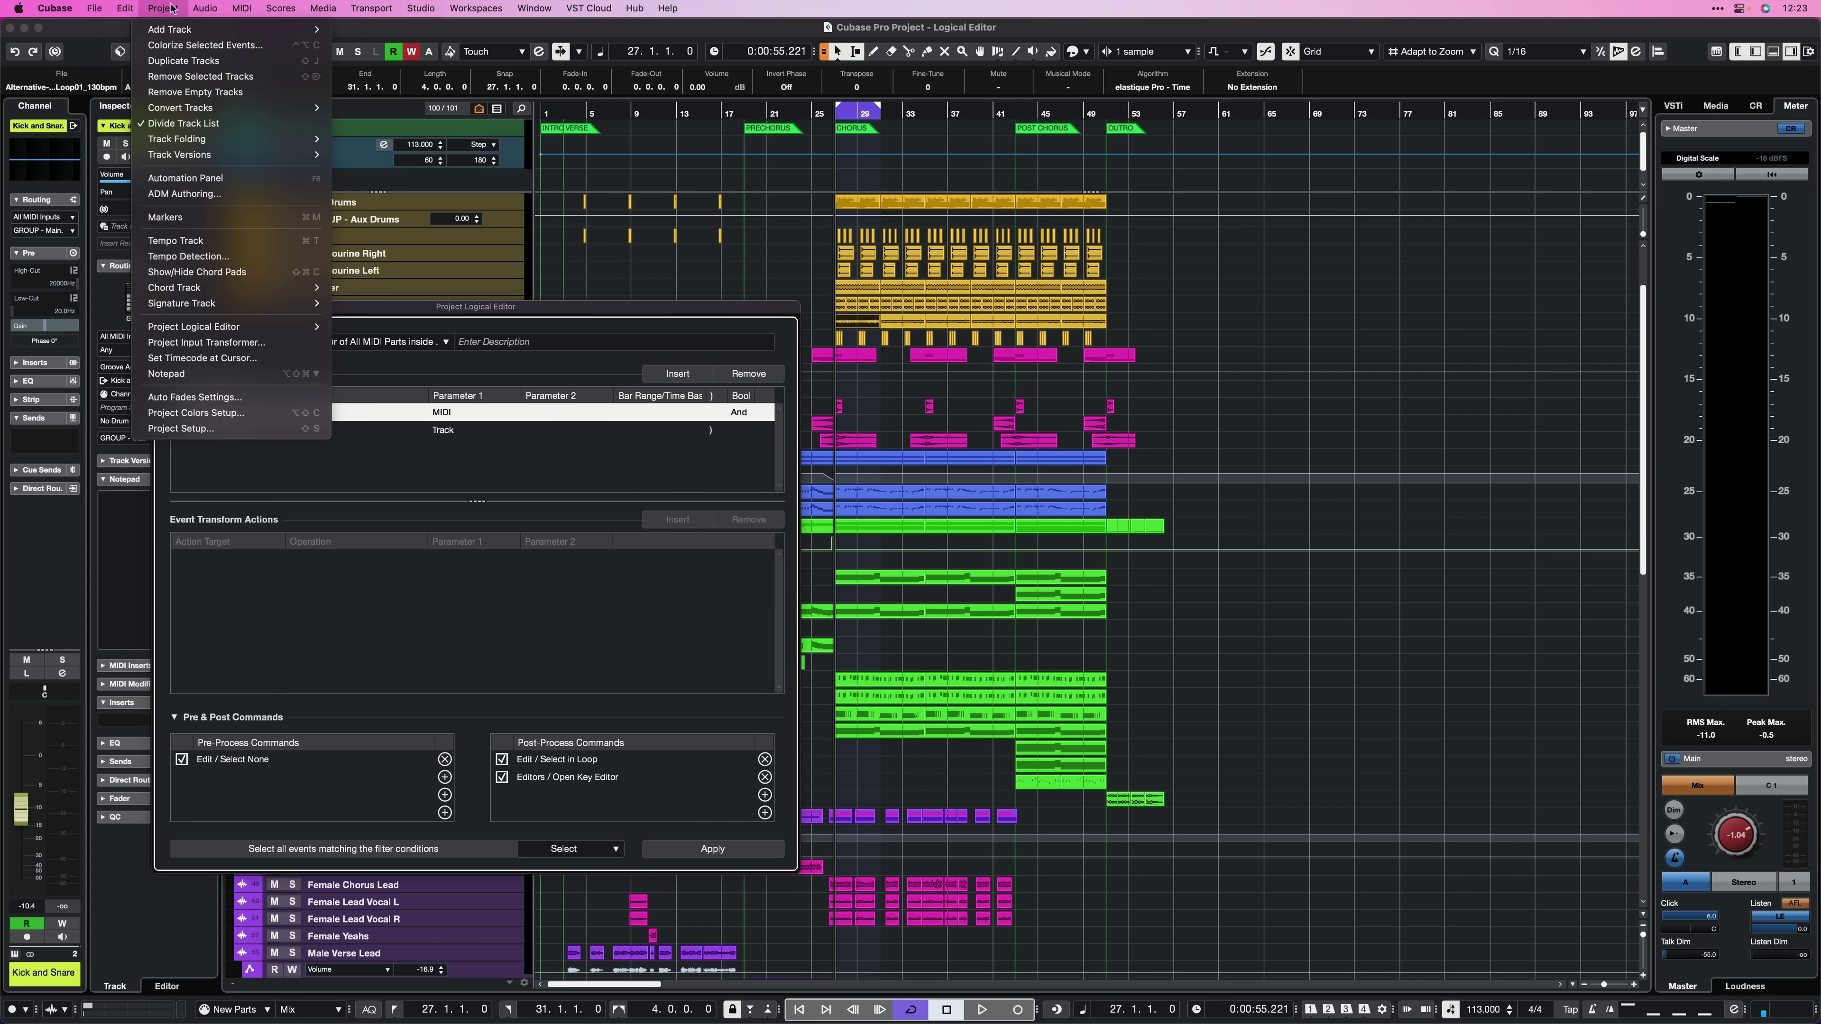
pyautogui.moveTo(229, 327)
pyautogui.click(375, 342)
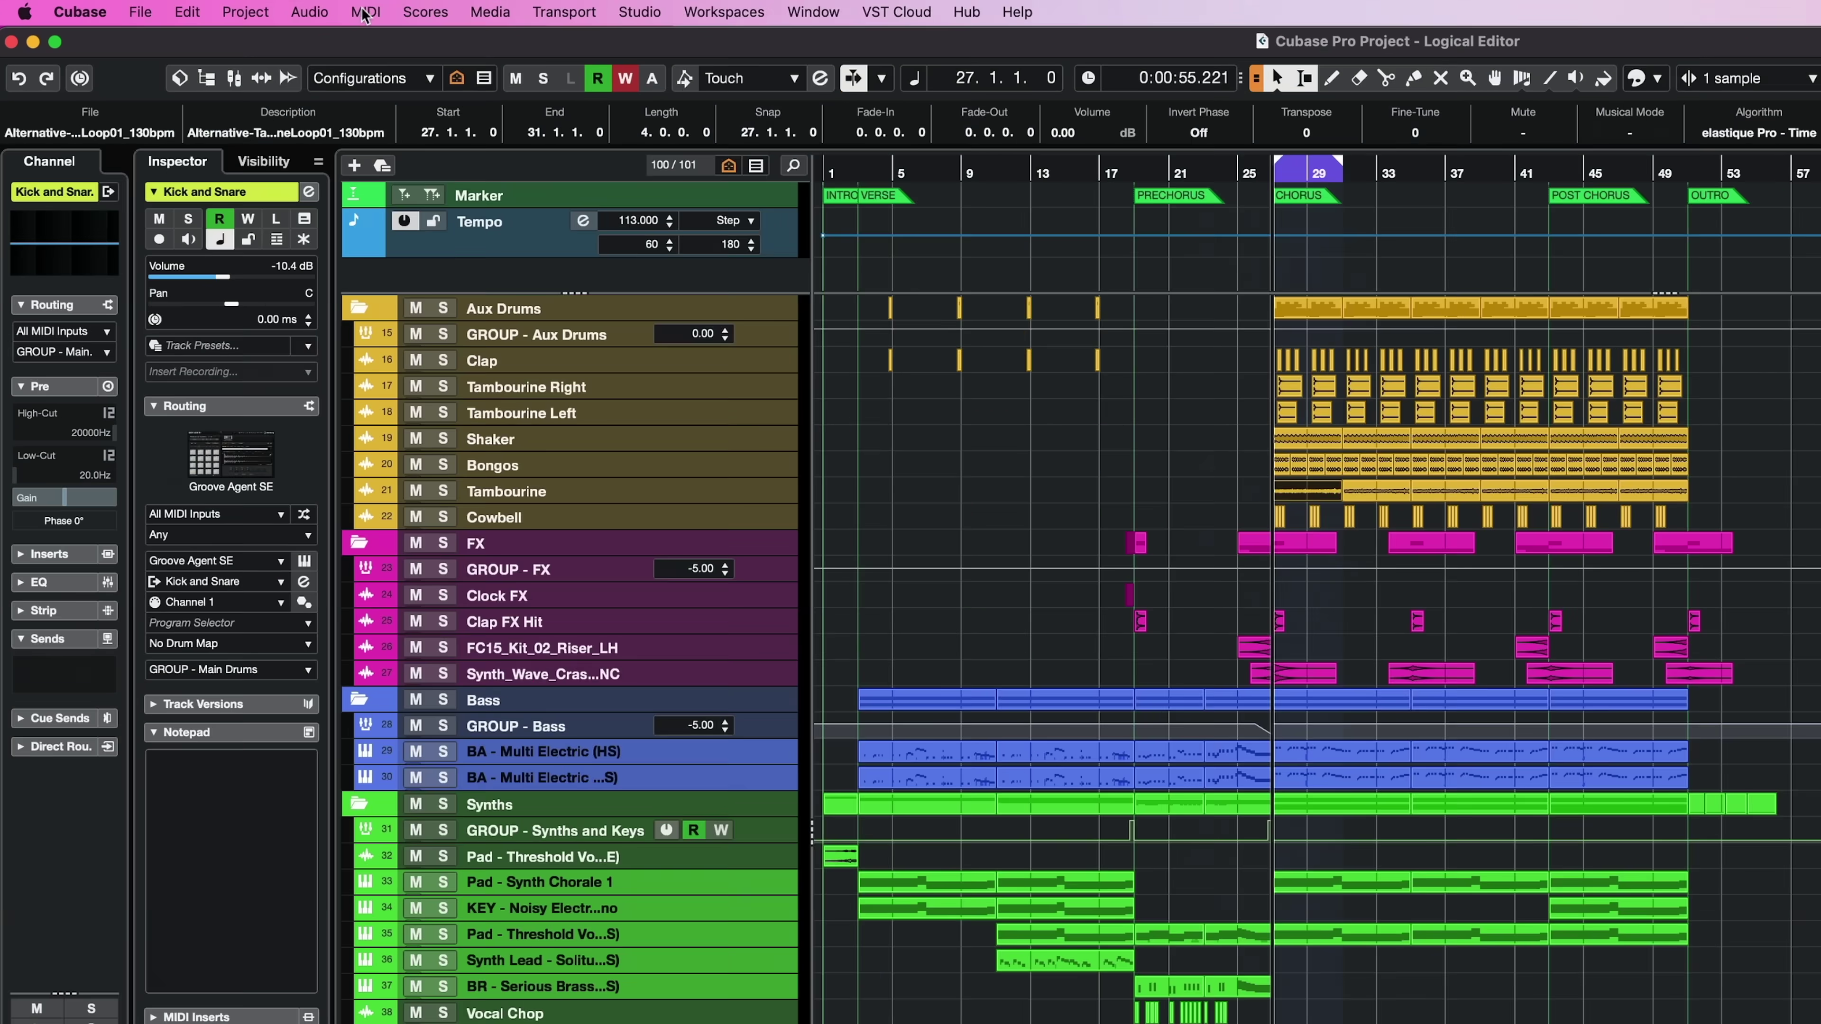
pyautogui.click(244, 8)
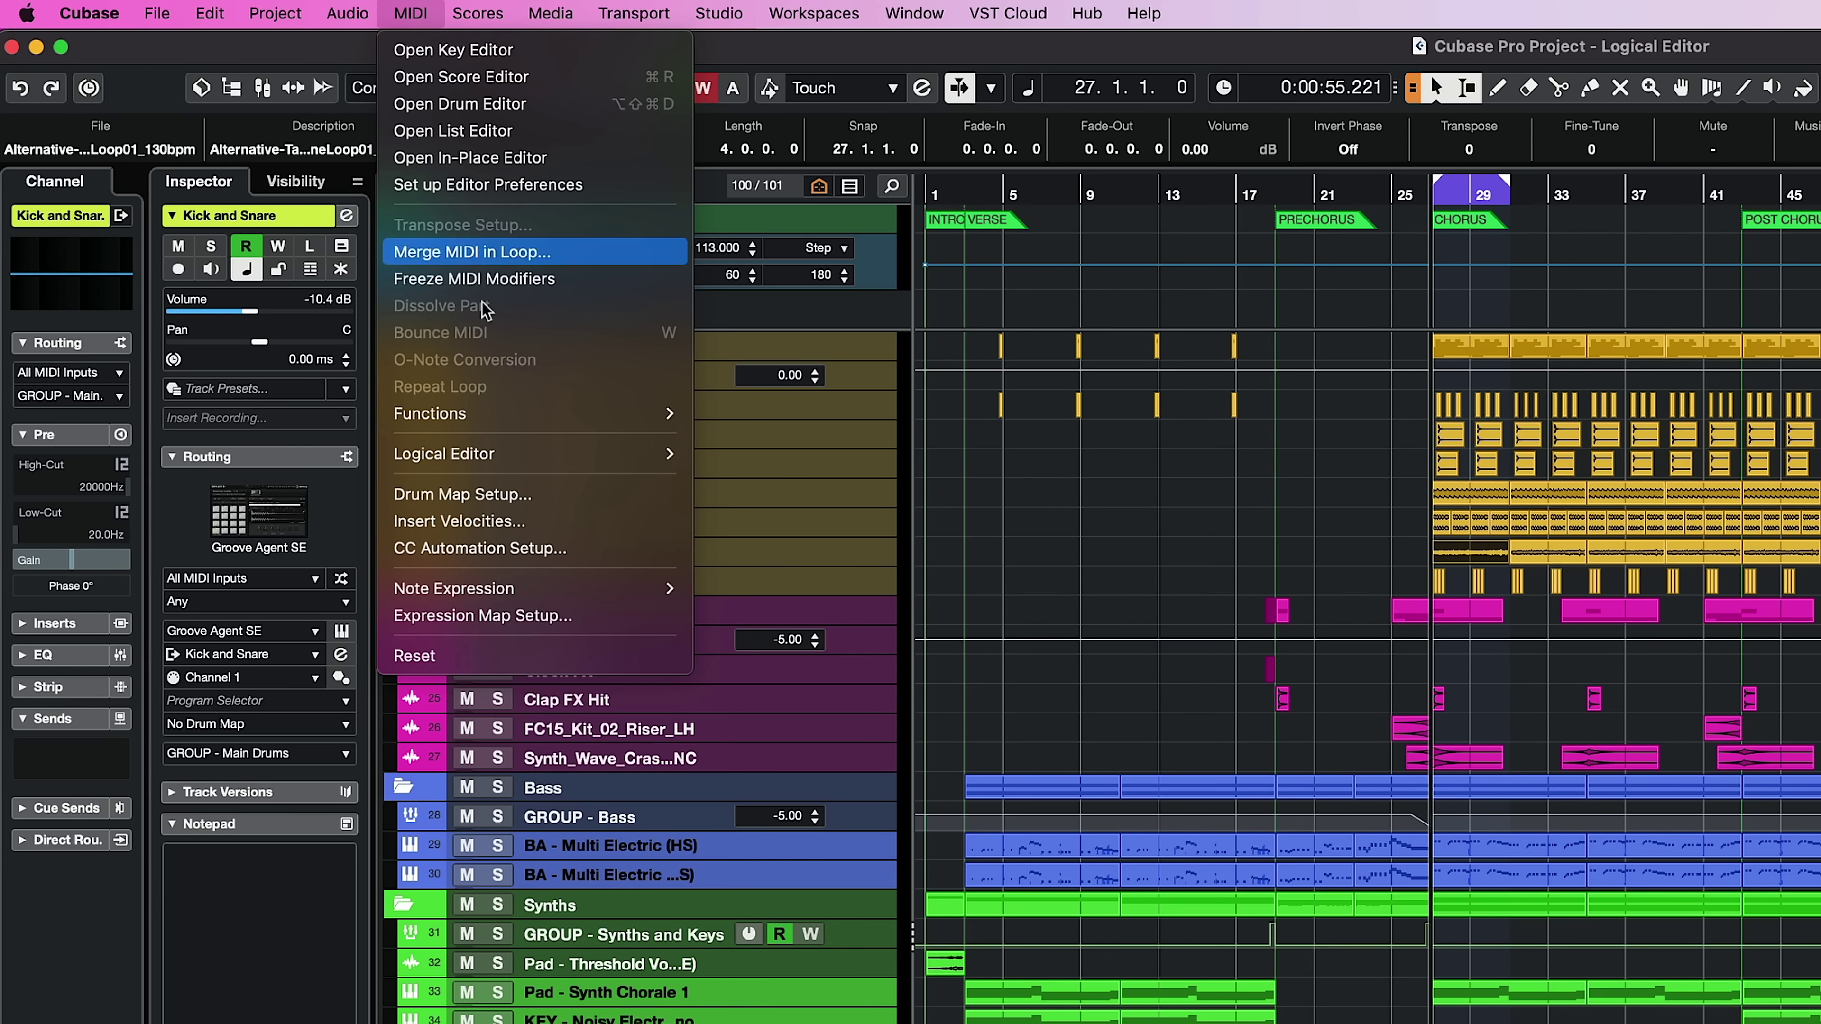
pyautogui.moveTo(501, 448)
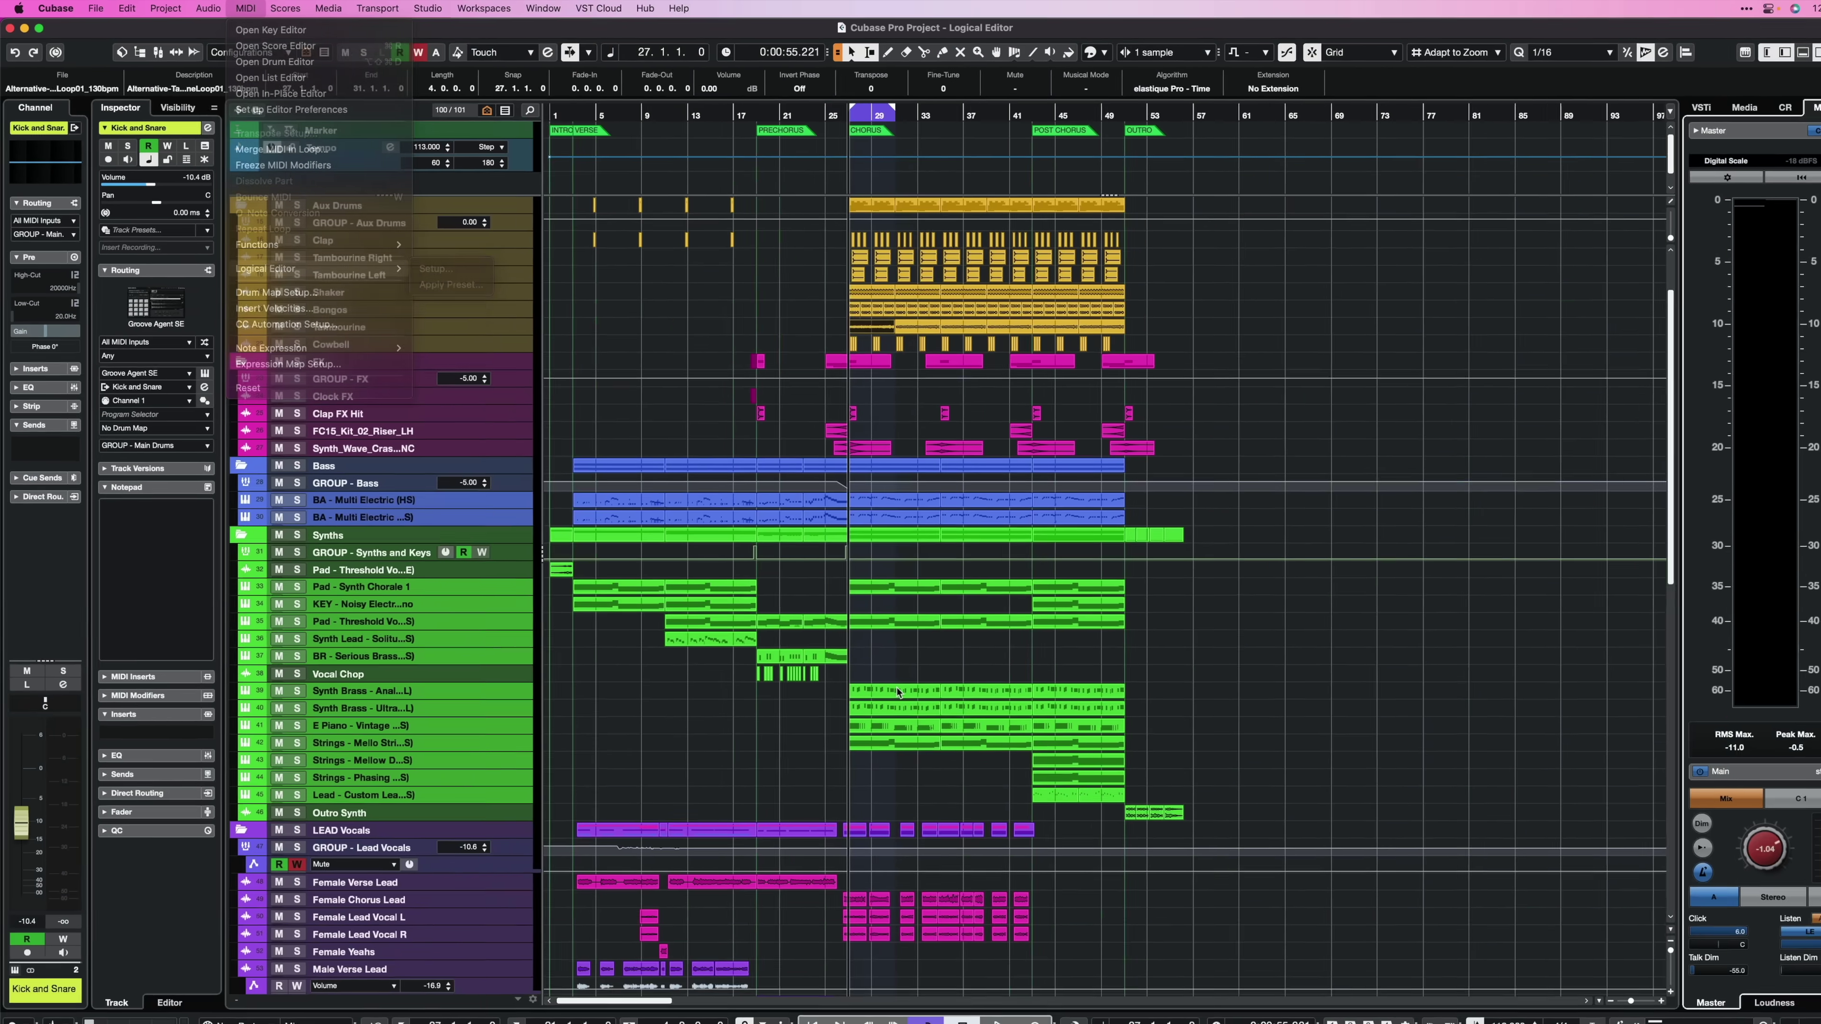
pyautogui.press('Escape')
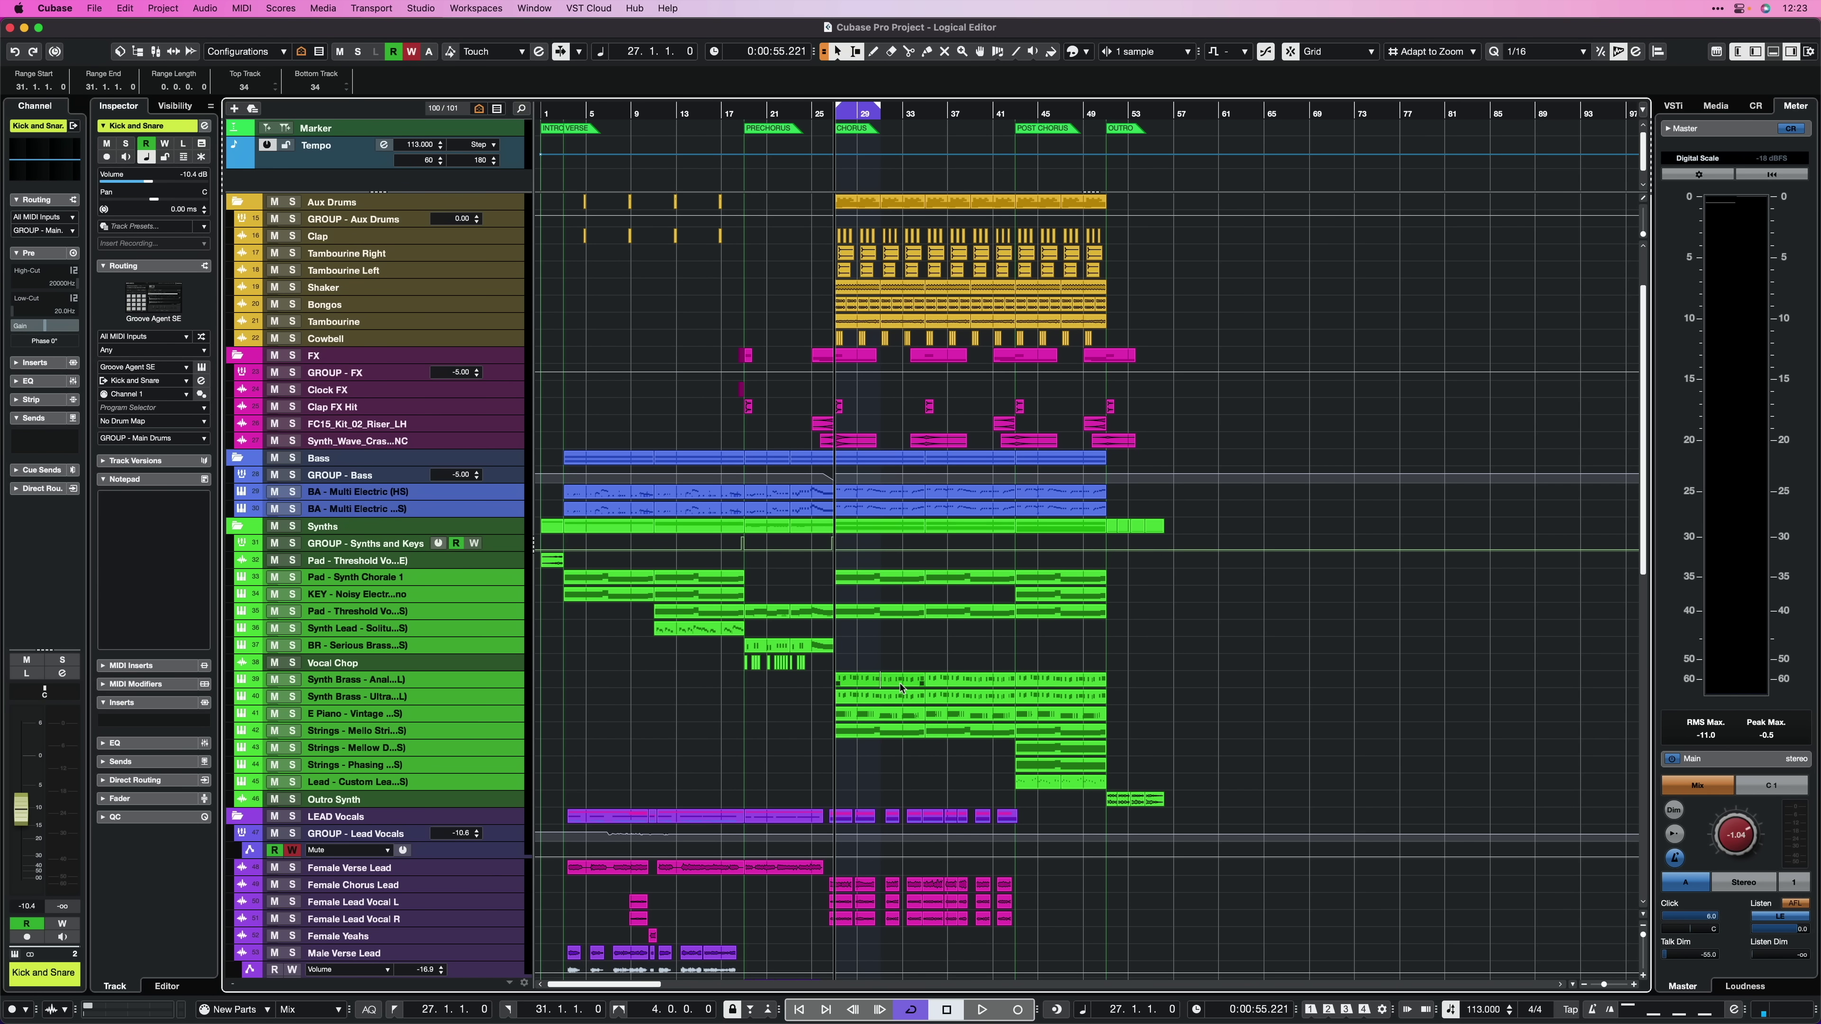
# Open the MIDI Logical Editor for the chorus part on the first Synth Brass track and expand its factory presets.
pyautogui.click(901, 685)
pyautogui.click(241, 8)
pyautogui.moveTo(334, 267)
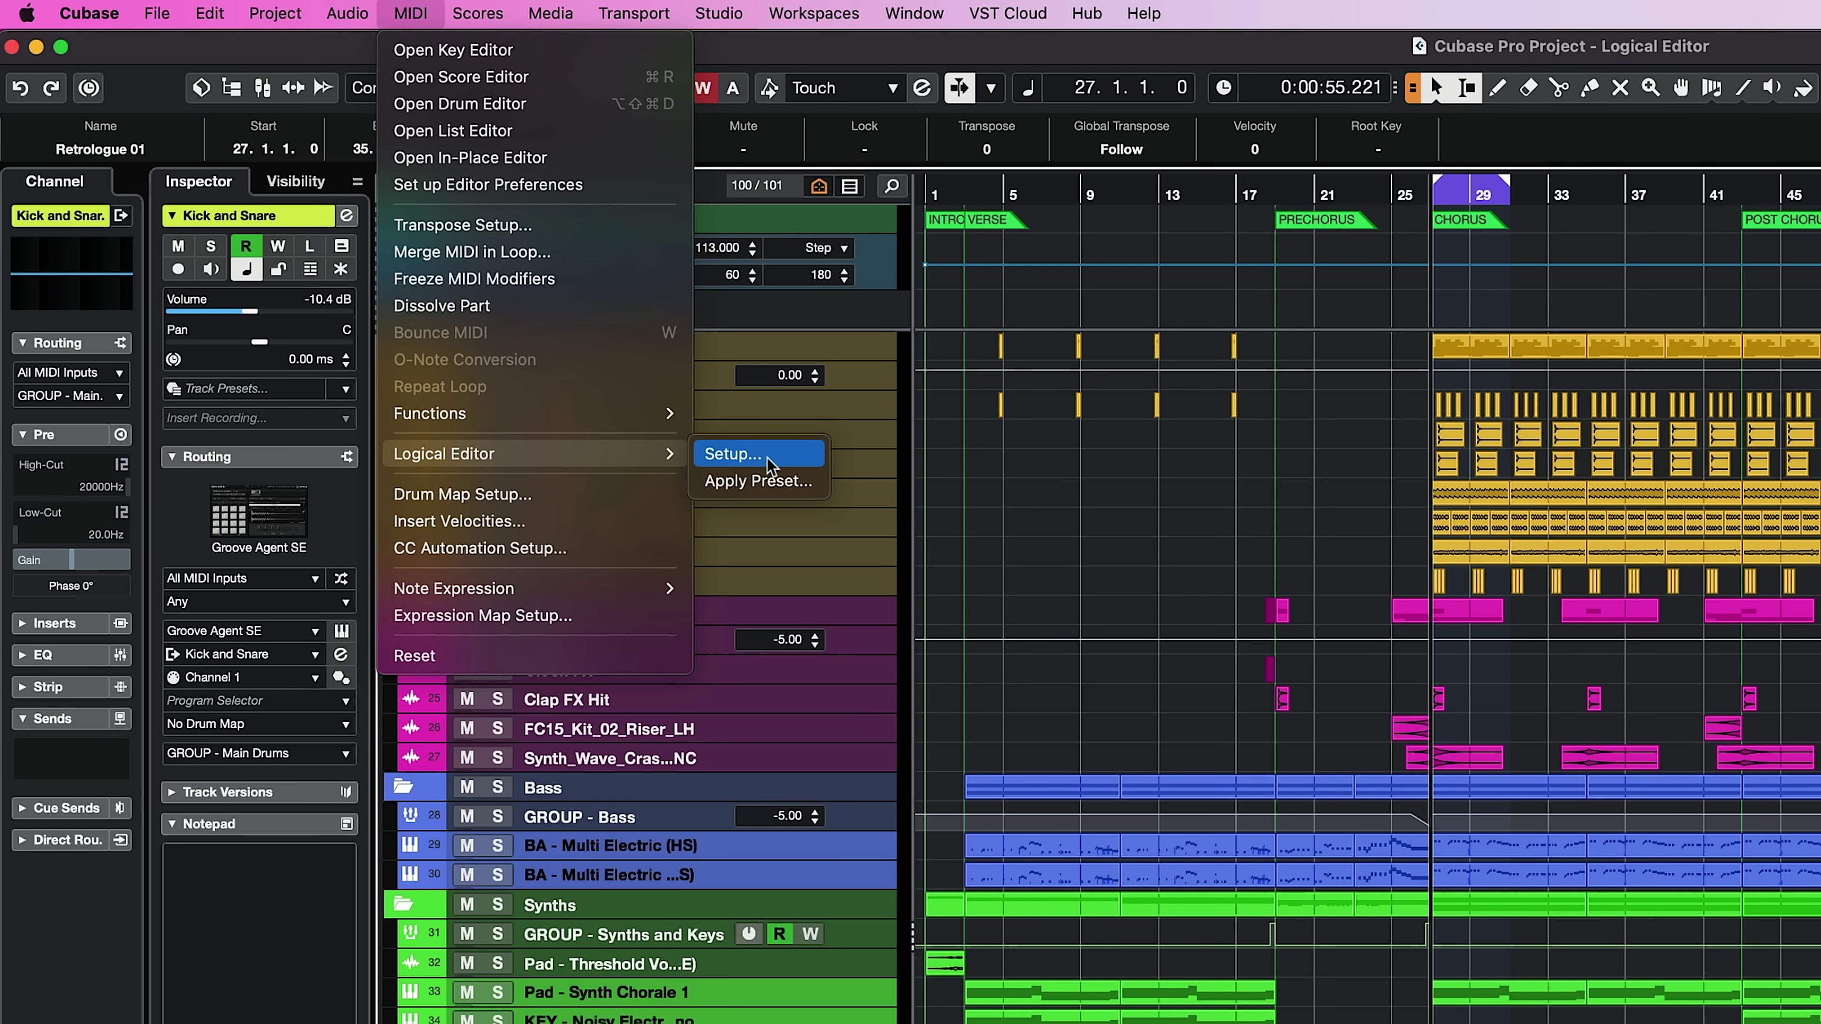
pyautogui.click(767, 459)
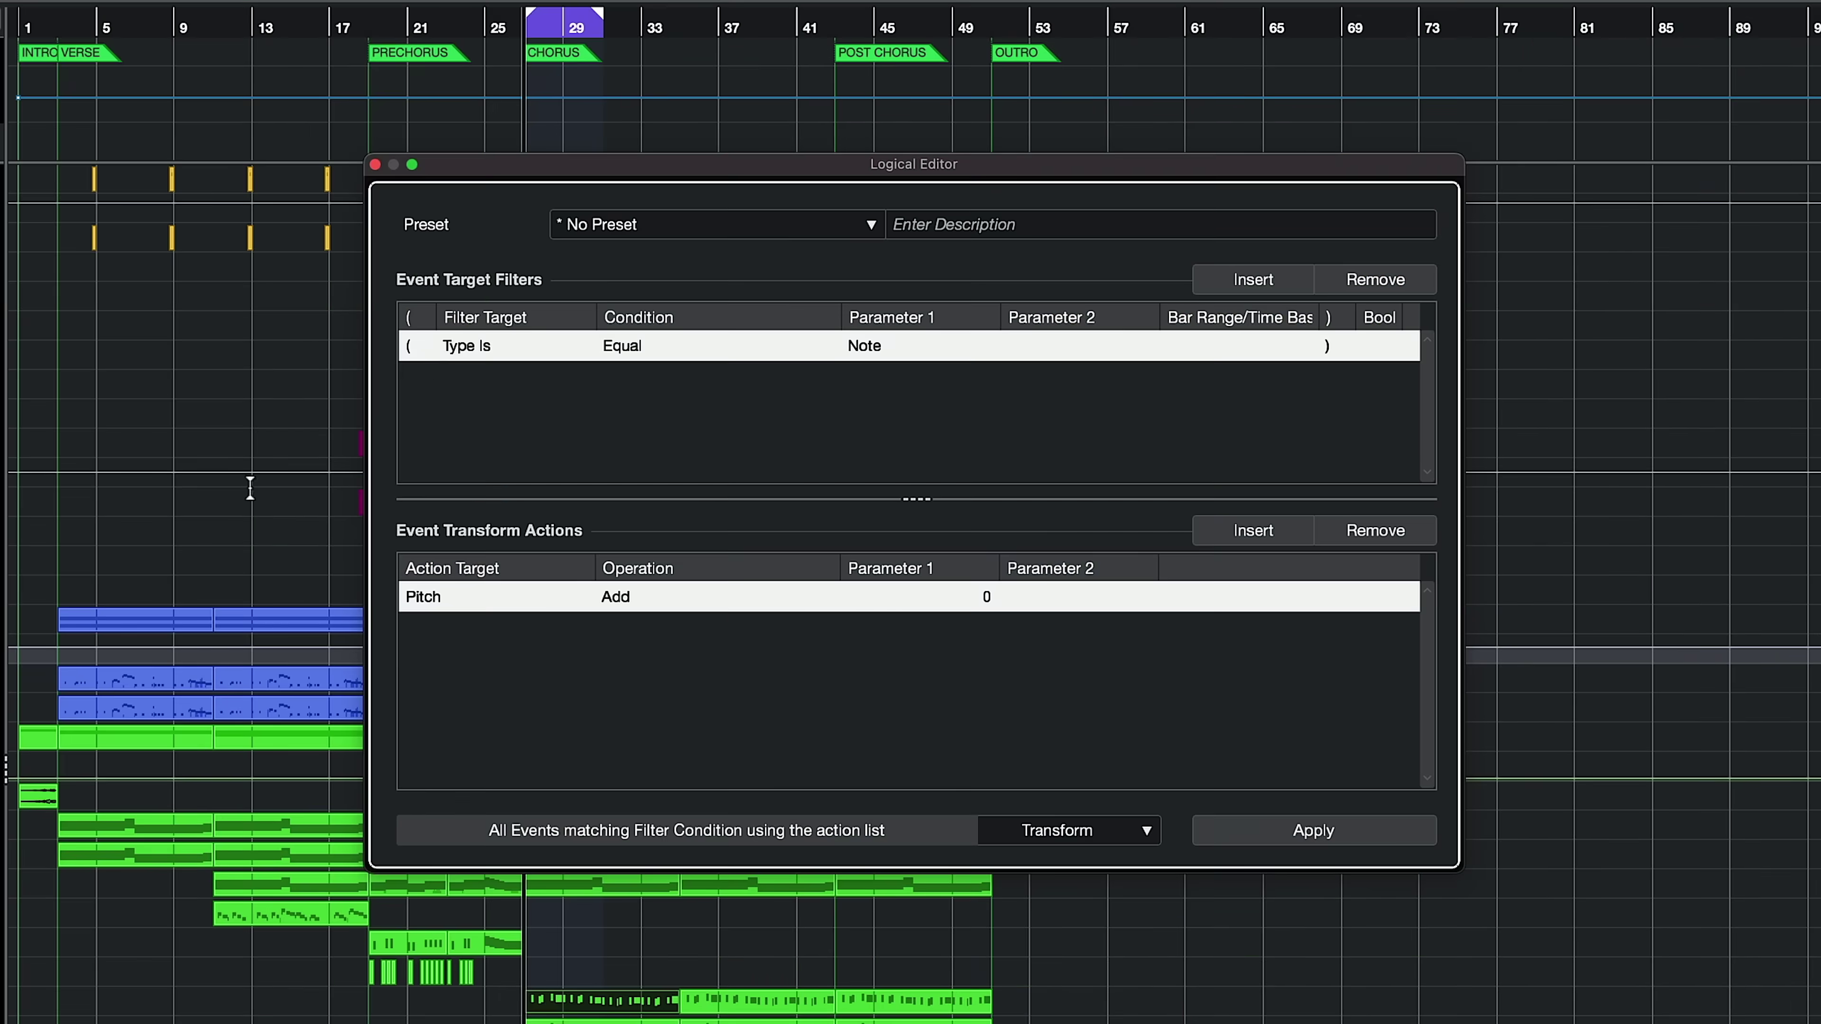
pyautogui.click(656, 224)
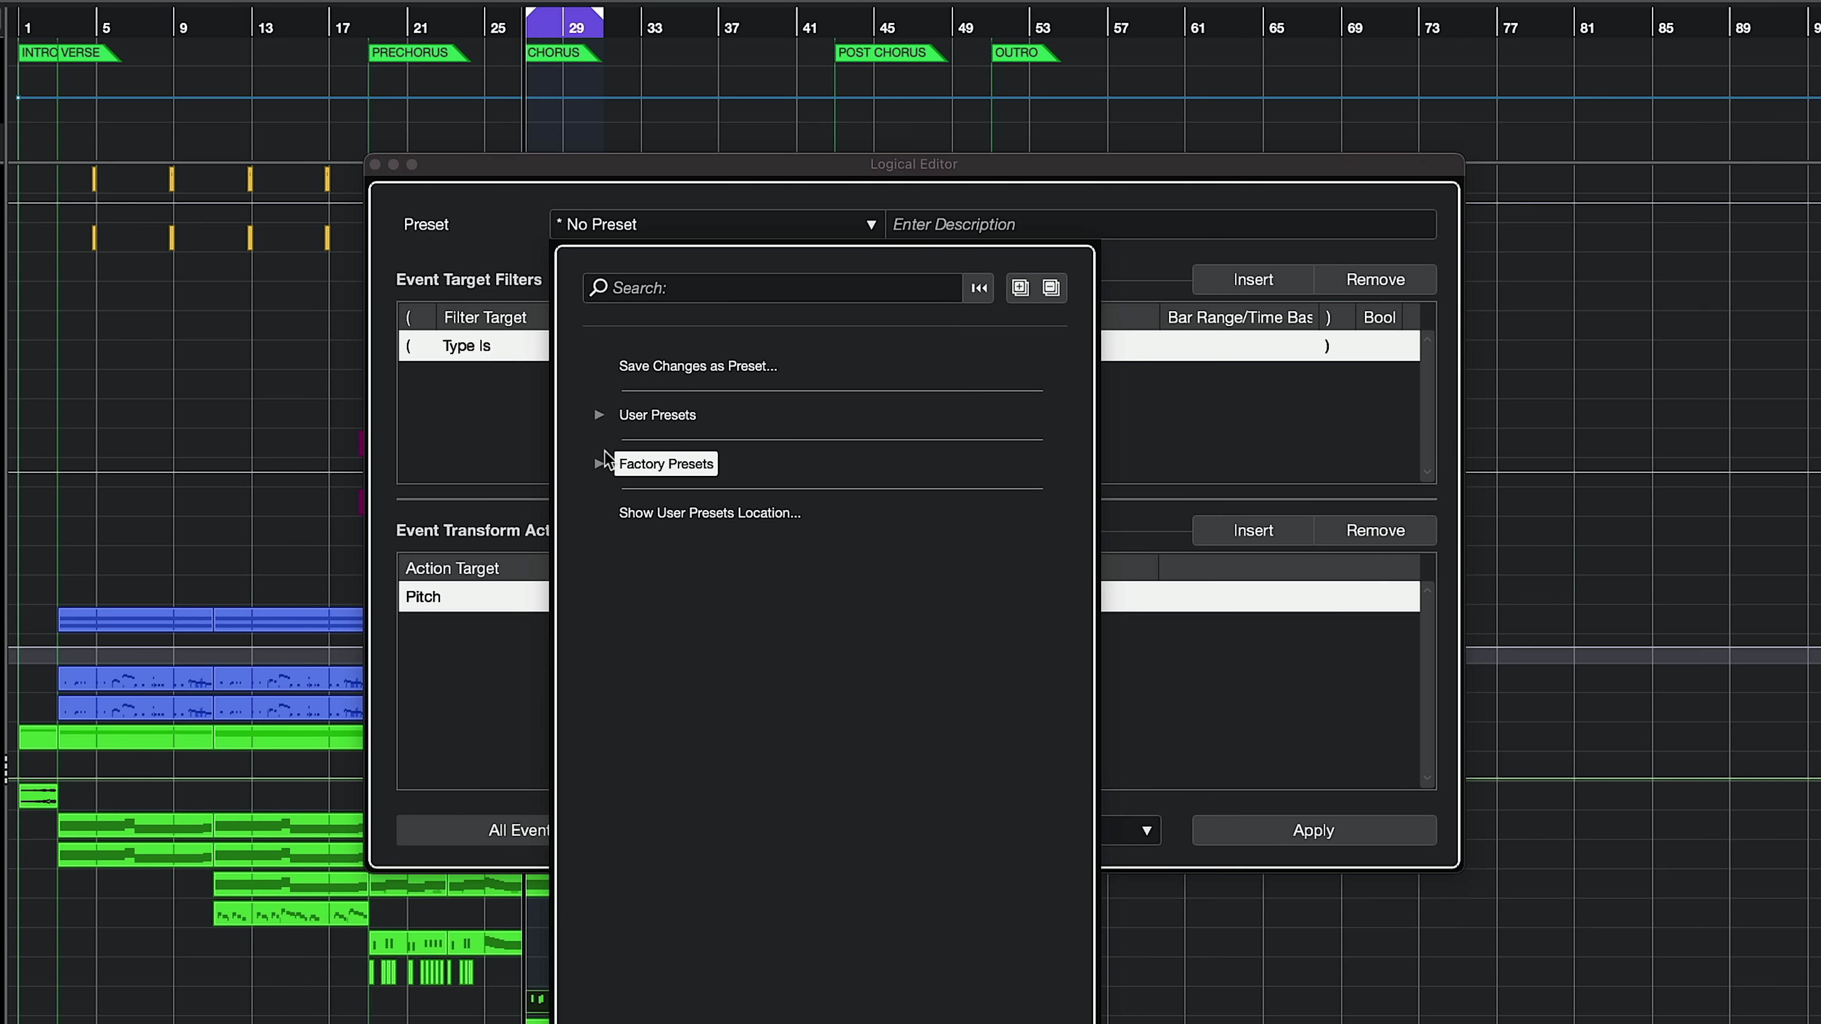
pyautogui.click(600, 463)
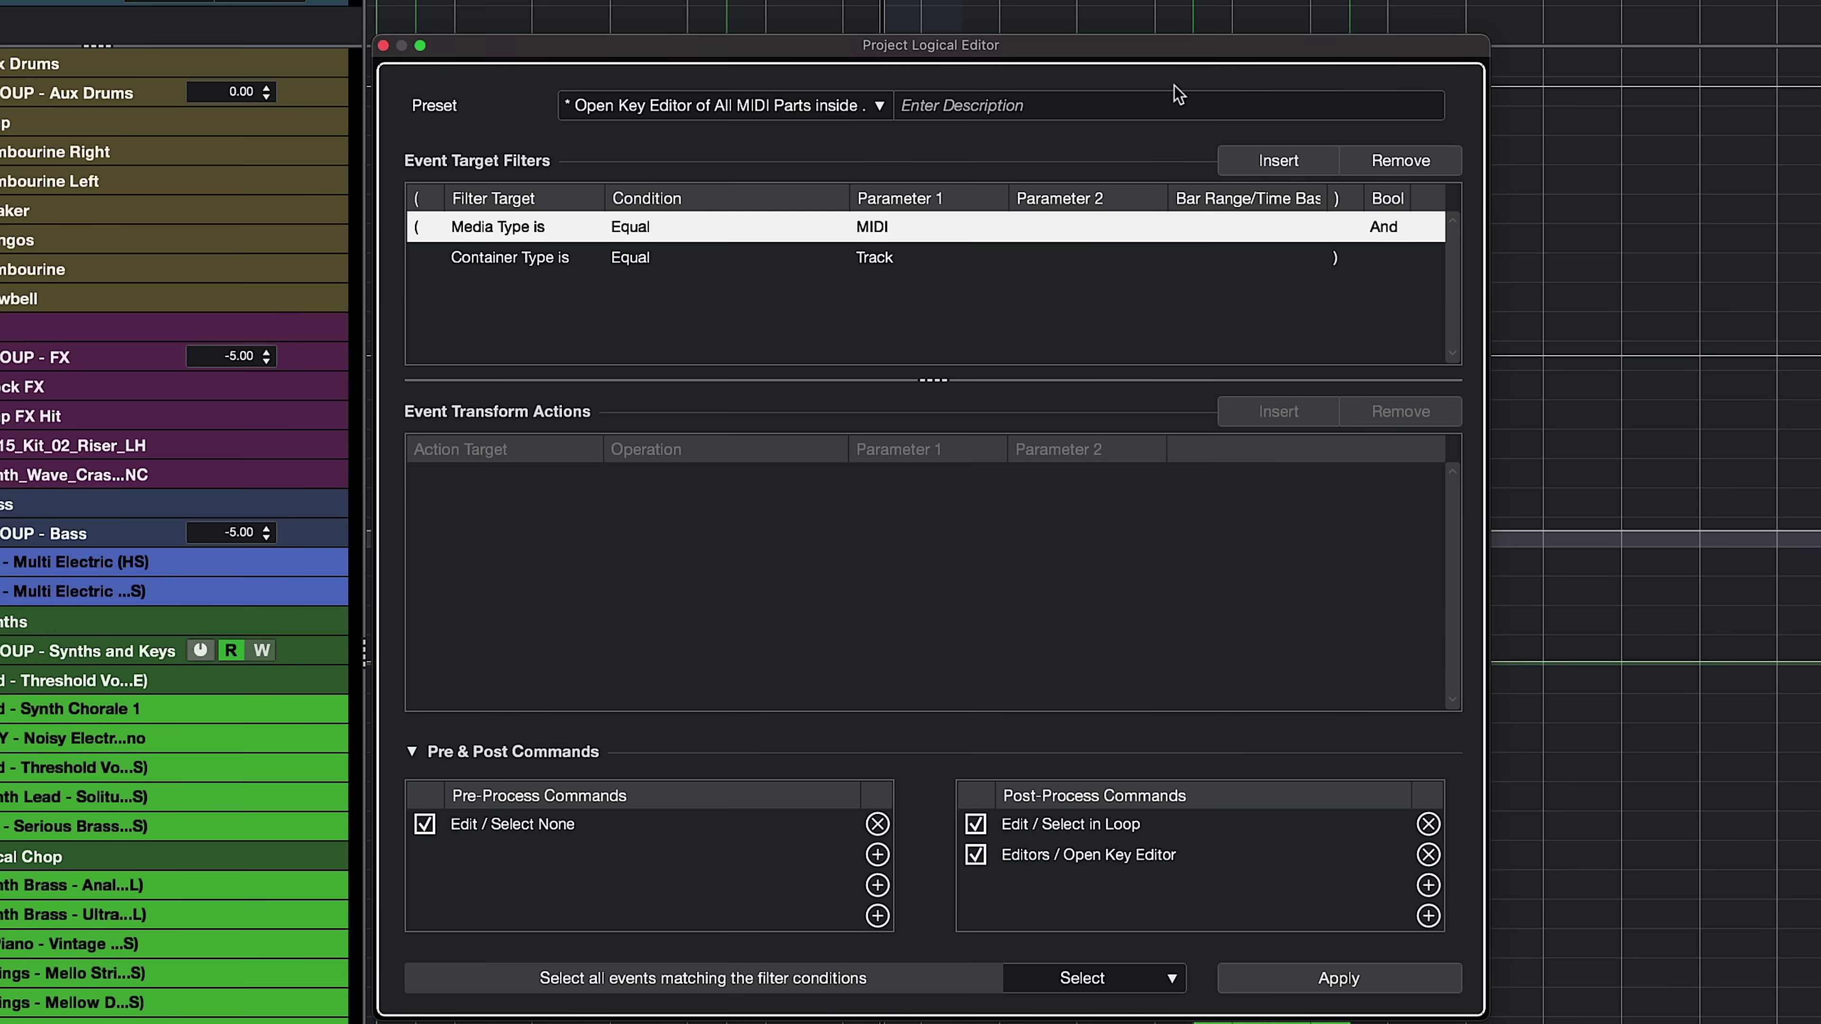
# Look at the preset list of the Project Logical Editor.
pyautogui.click(879, 105)
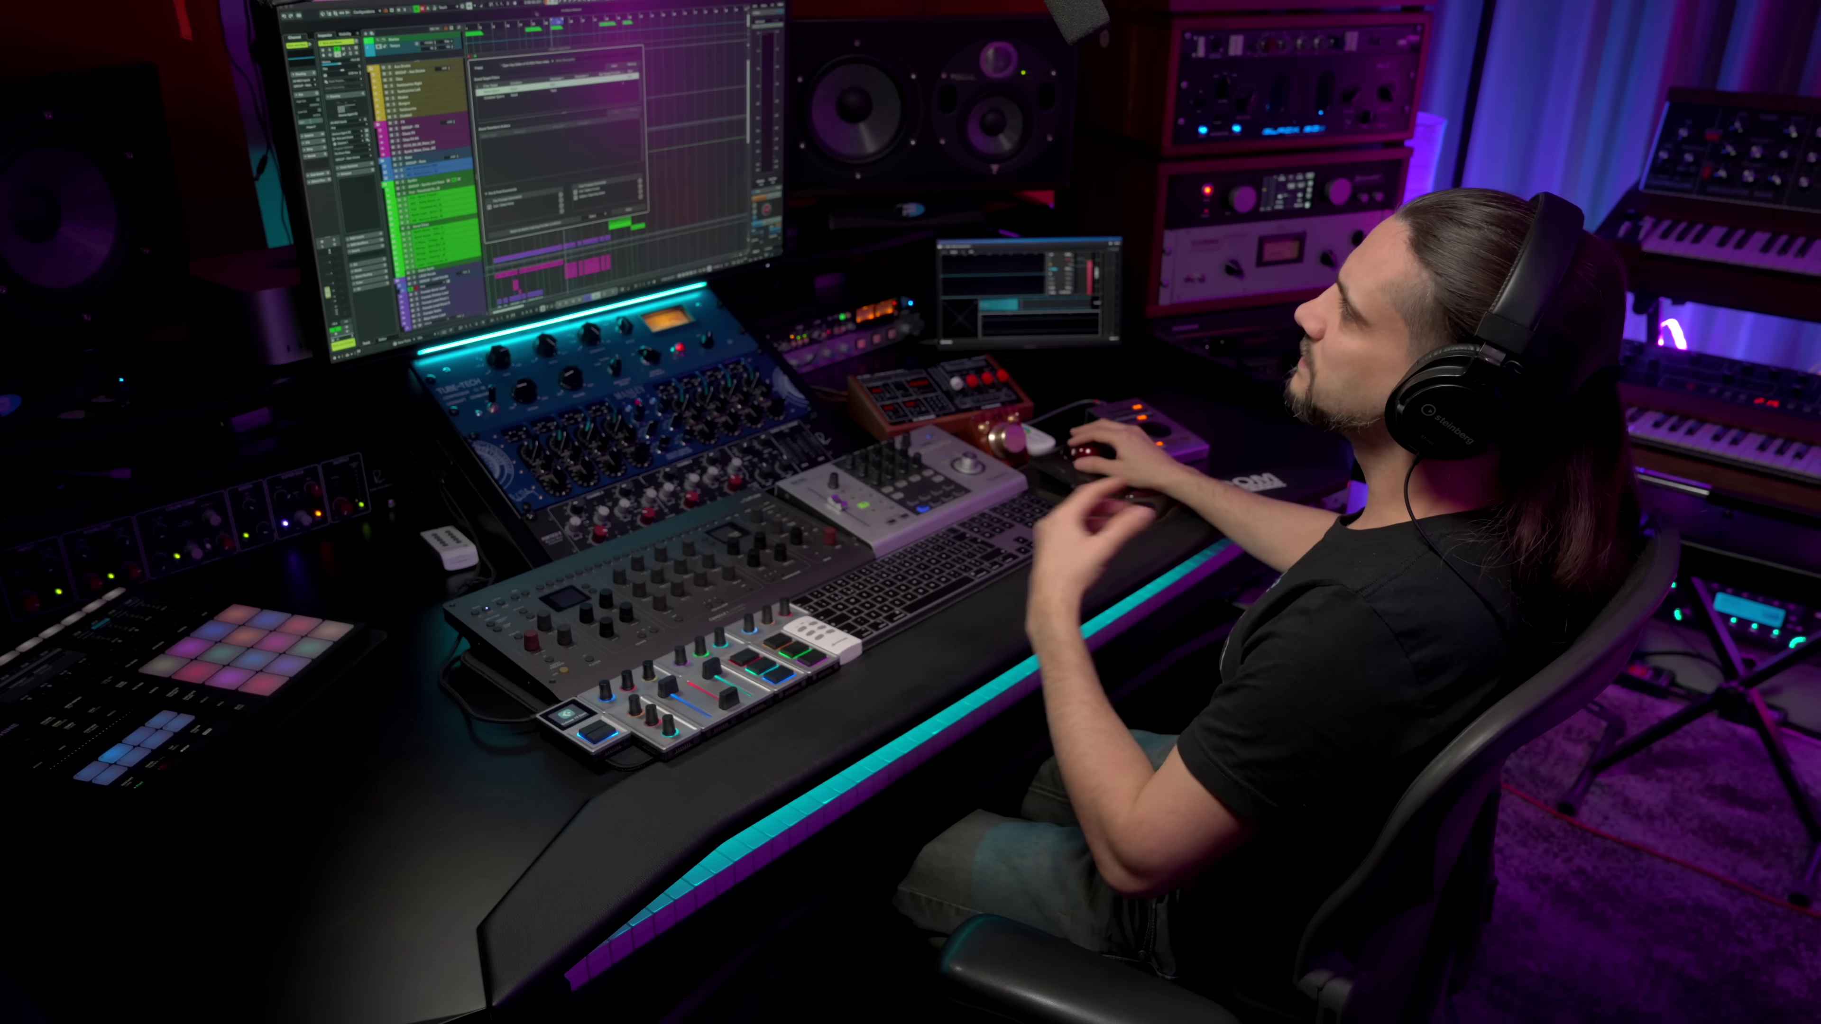
pyautogui.press('Return')
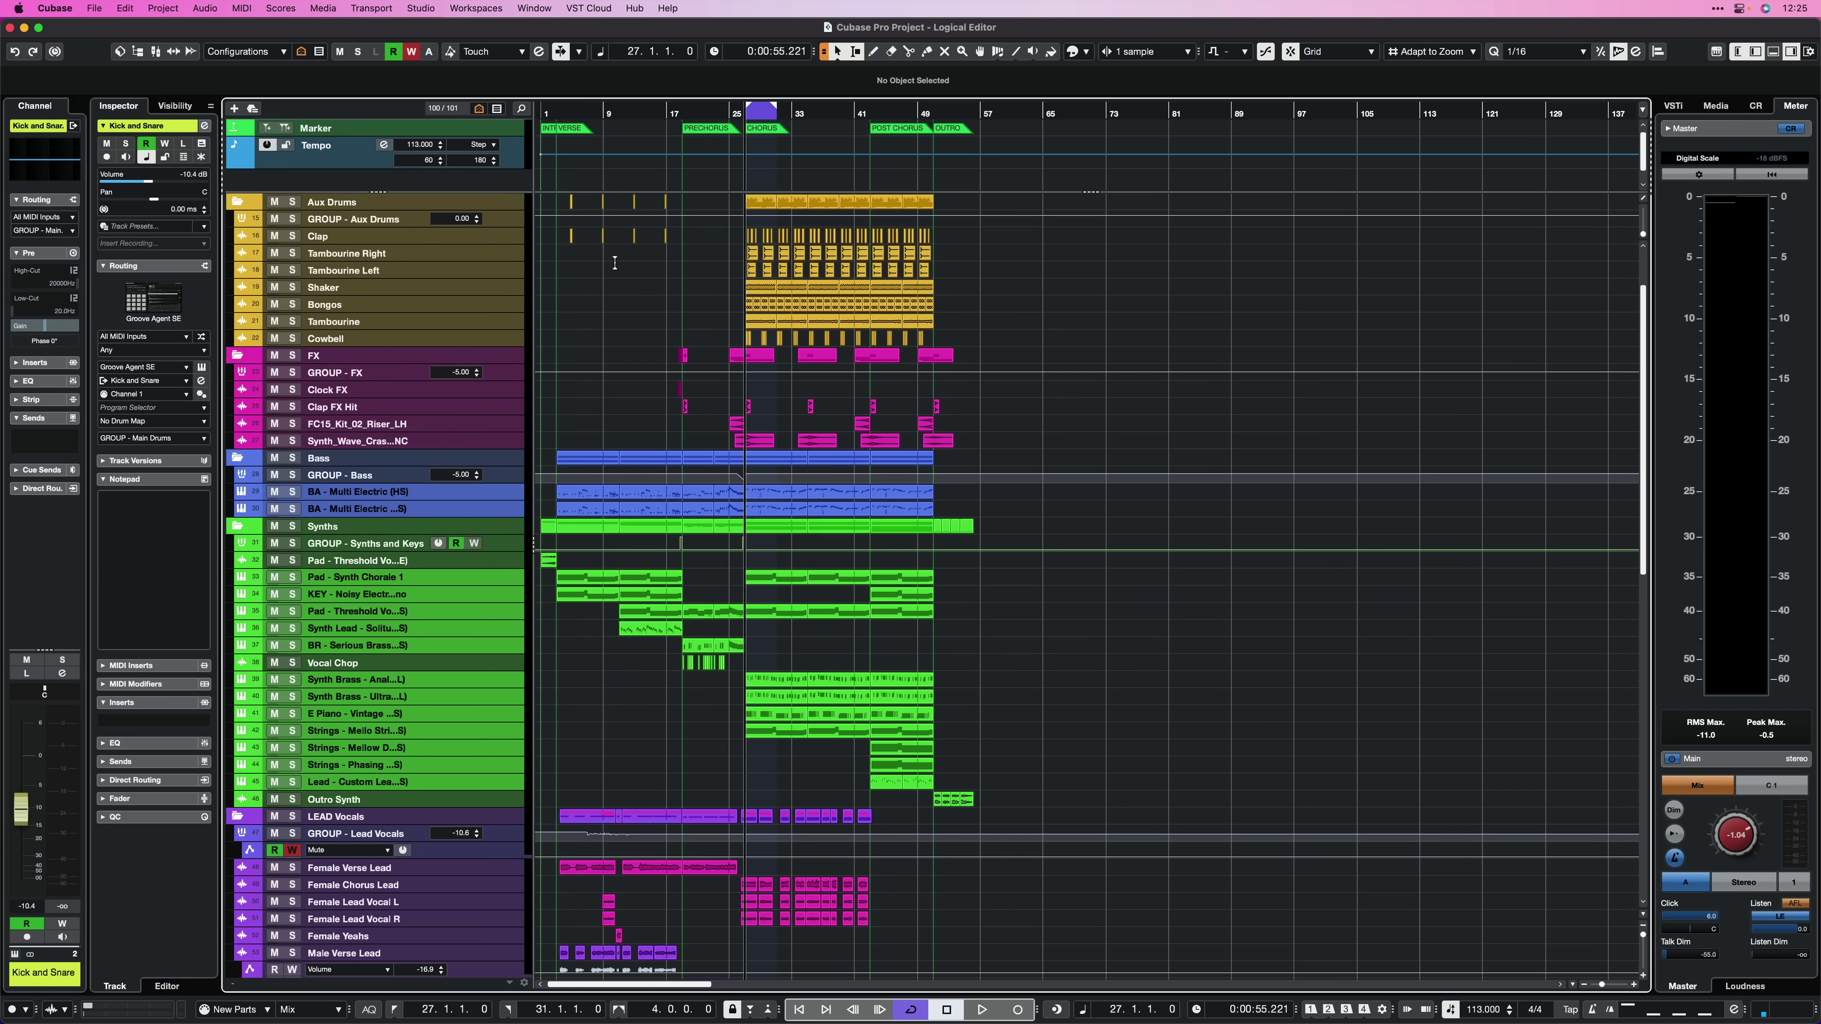
# Enlarge the track heights, loop the isolated VOCODER MIDI part from bar 59 to 67, and stop playback.
pyautogui.hotkey('shift', 'g')
pyautogui.hotkey('shift', 'h')
pyautogui.hotkey('shift', 'h')
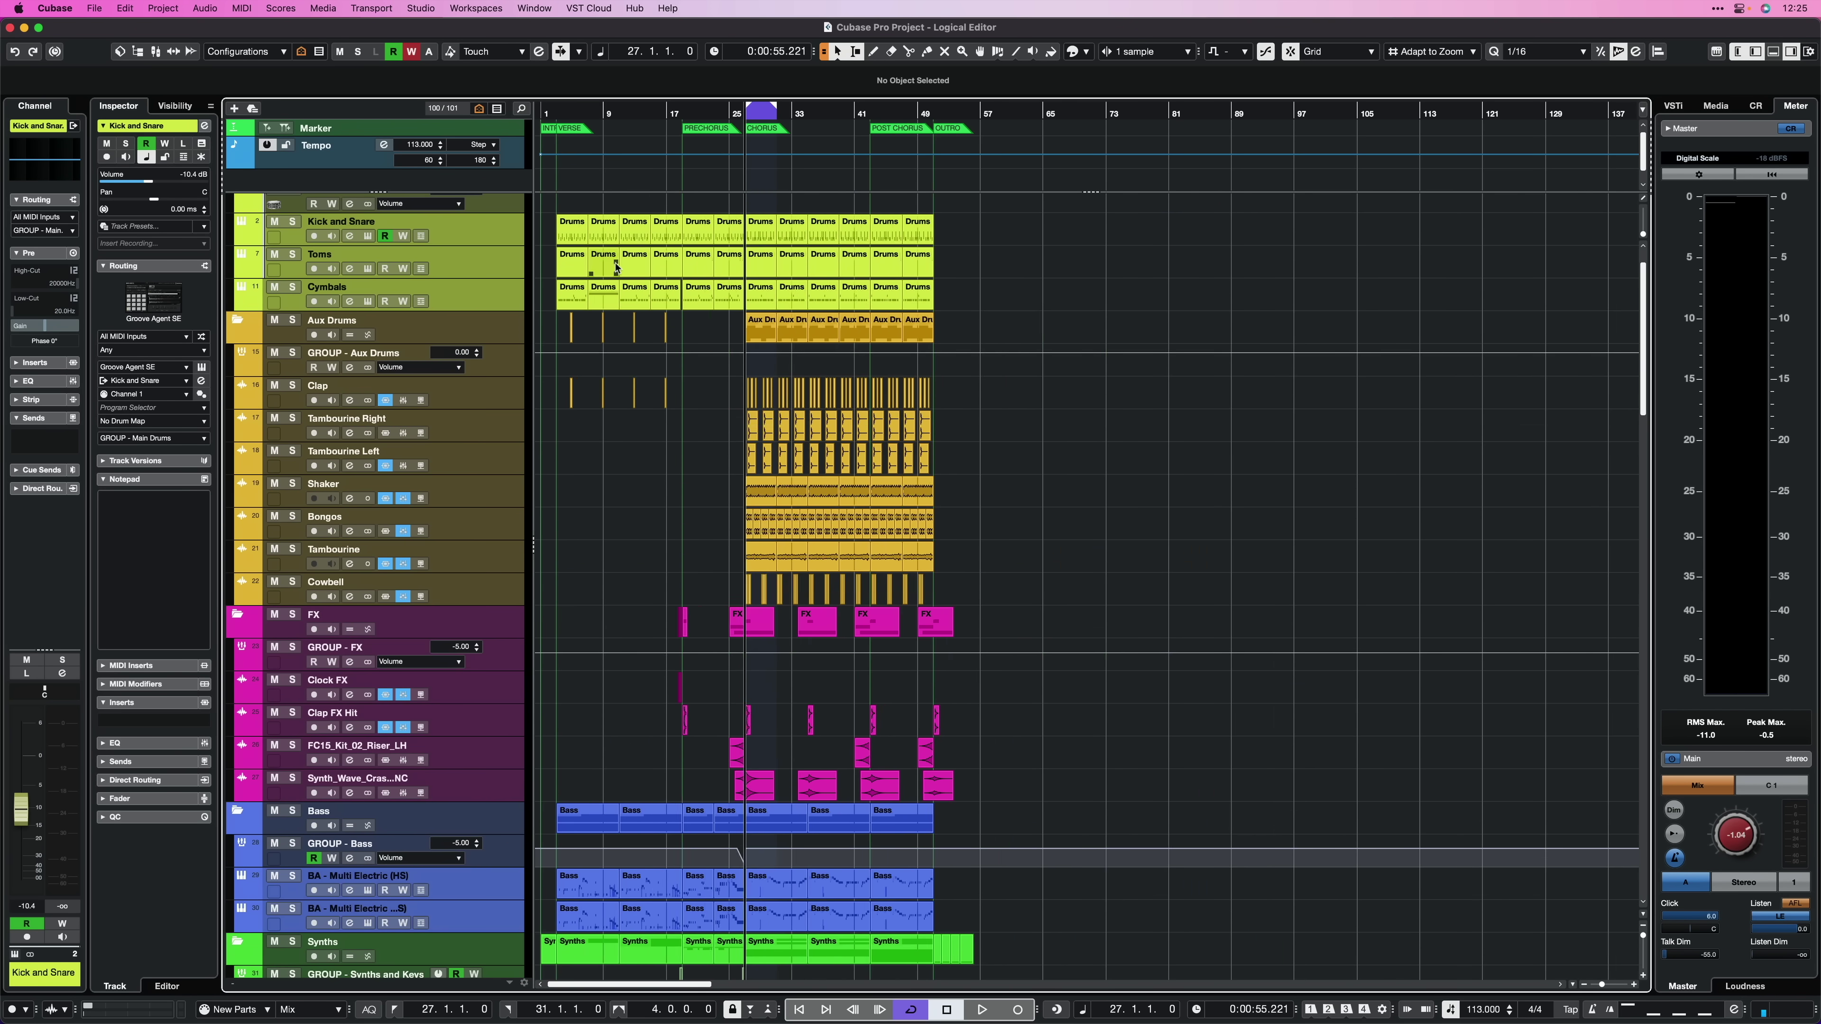
pyautogui.press('h')
pyautogui.press('h')
pyautogui.press('g')
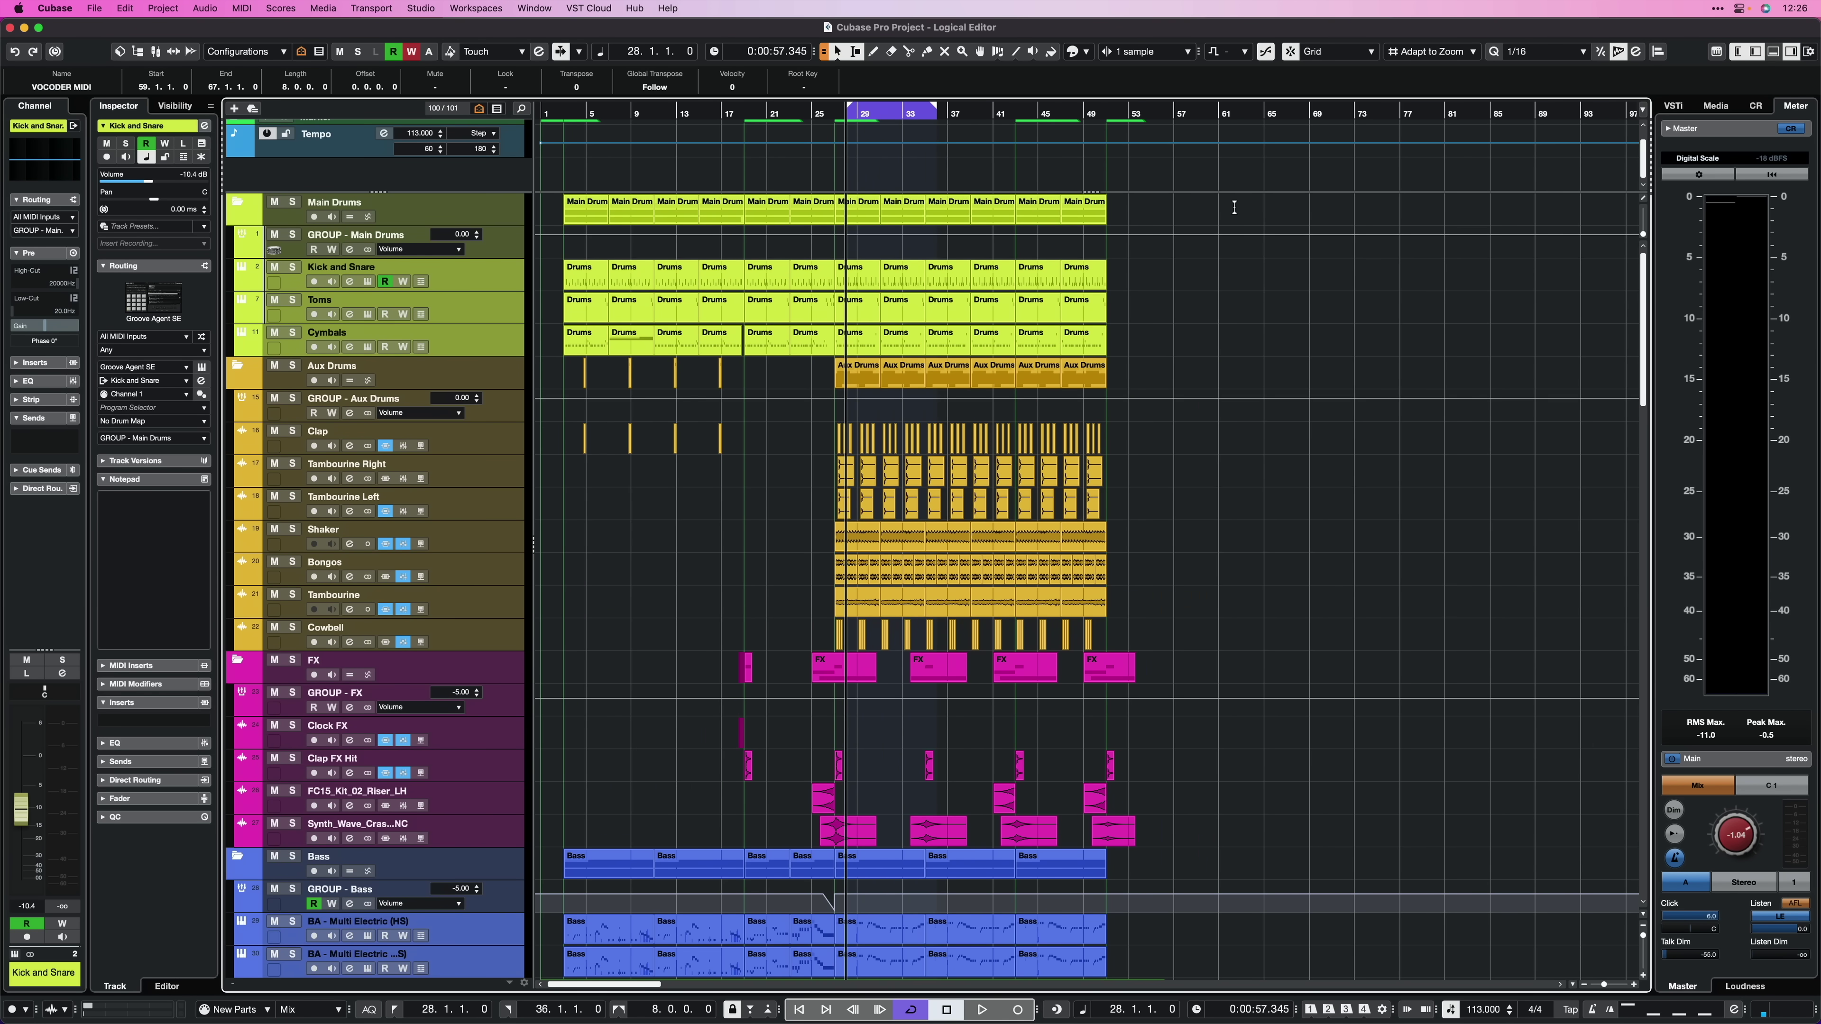
pyautogui.scroll(-20, 1238, 222)
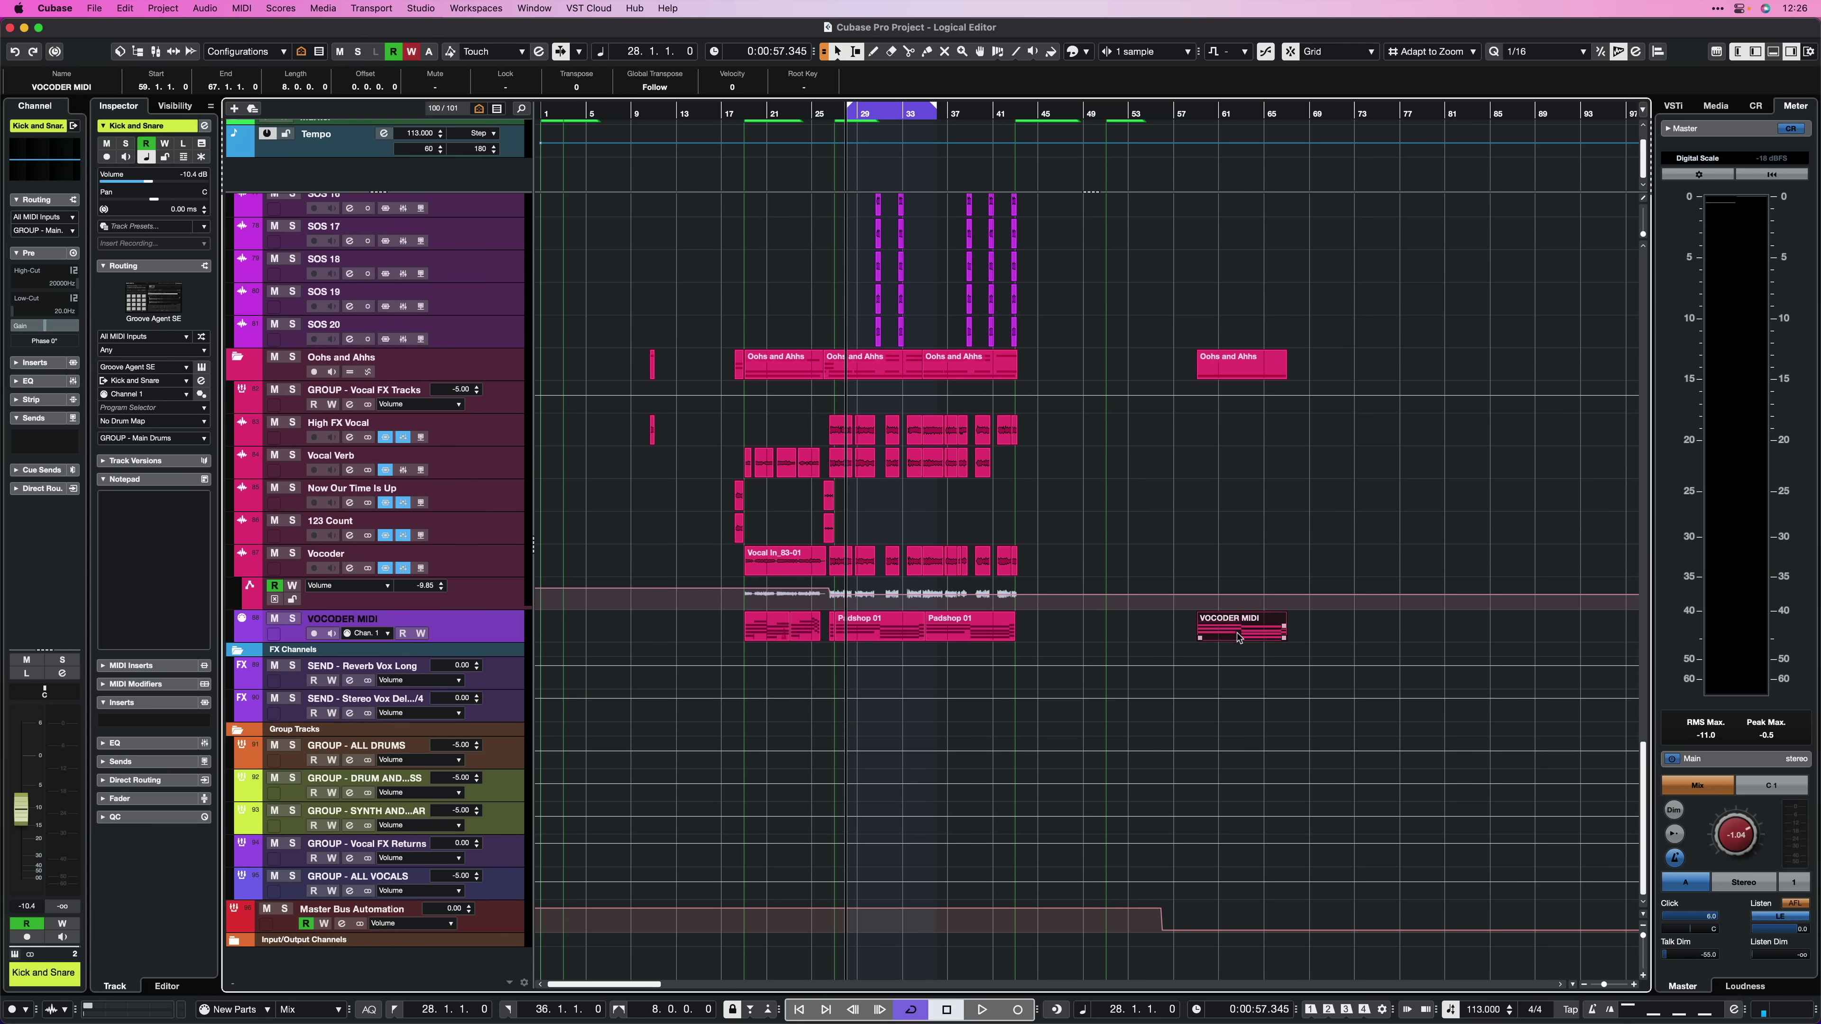
pyautogui.hotkey('shift', 'g')
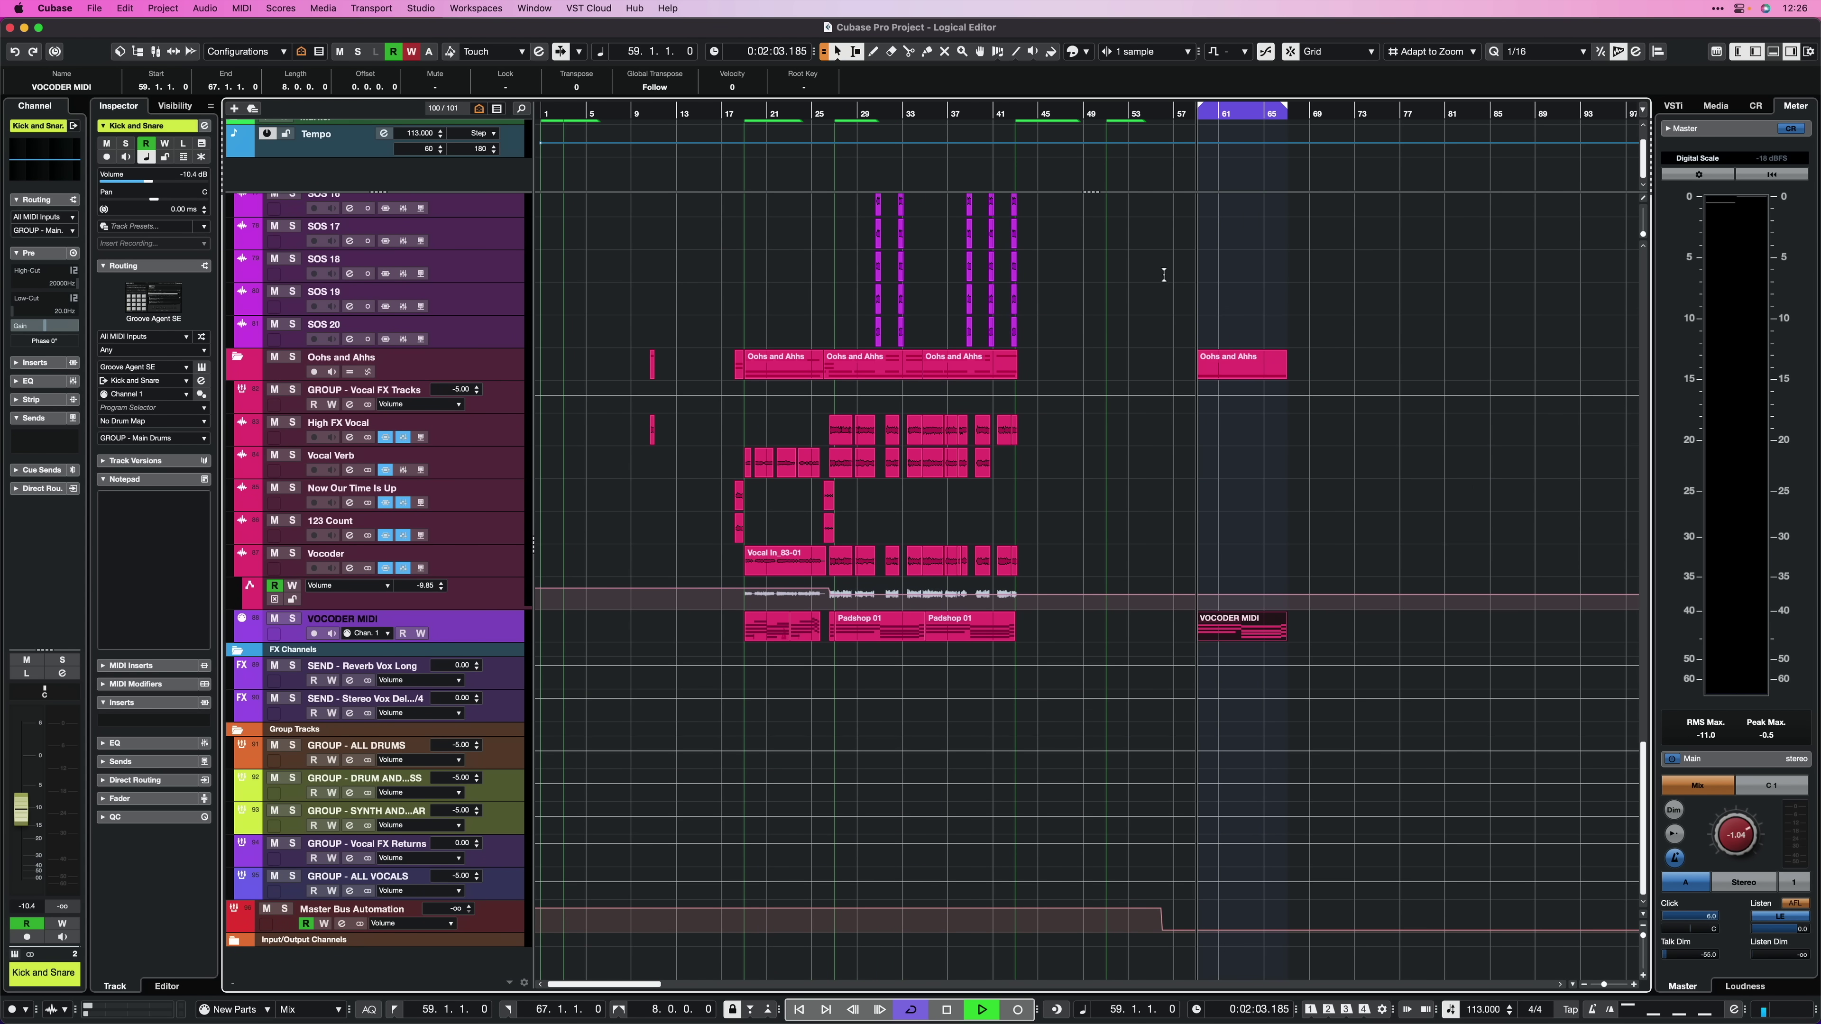
pyautogui.press('space')
# Apply the Project Logical Editor factory preset "Open Key Editor of All MIDI Parts inside Cycle" to the looped section, and close the Key Editor.
pyautogui.click(163, 8)
pyautogui.moveTo(272, 326)
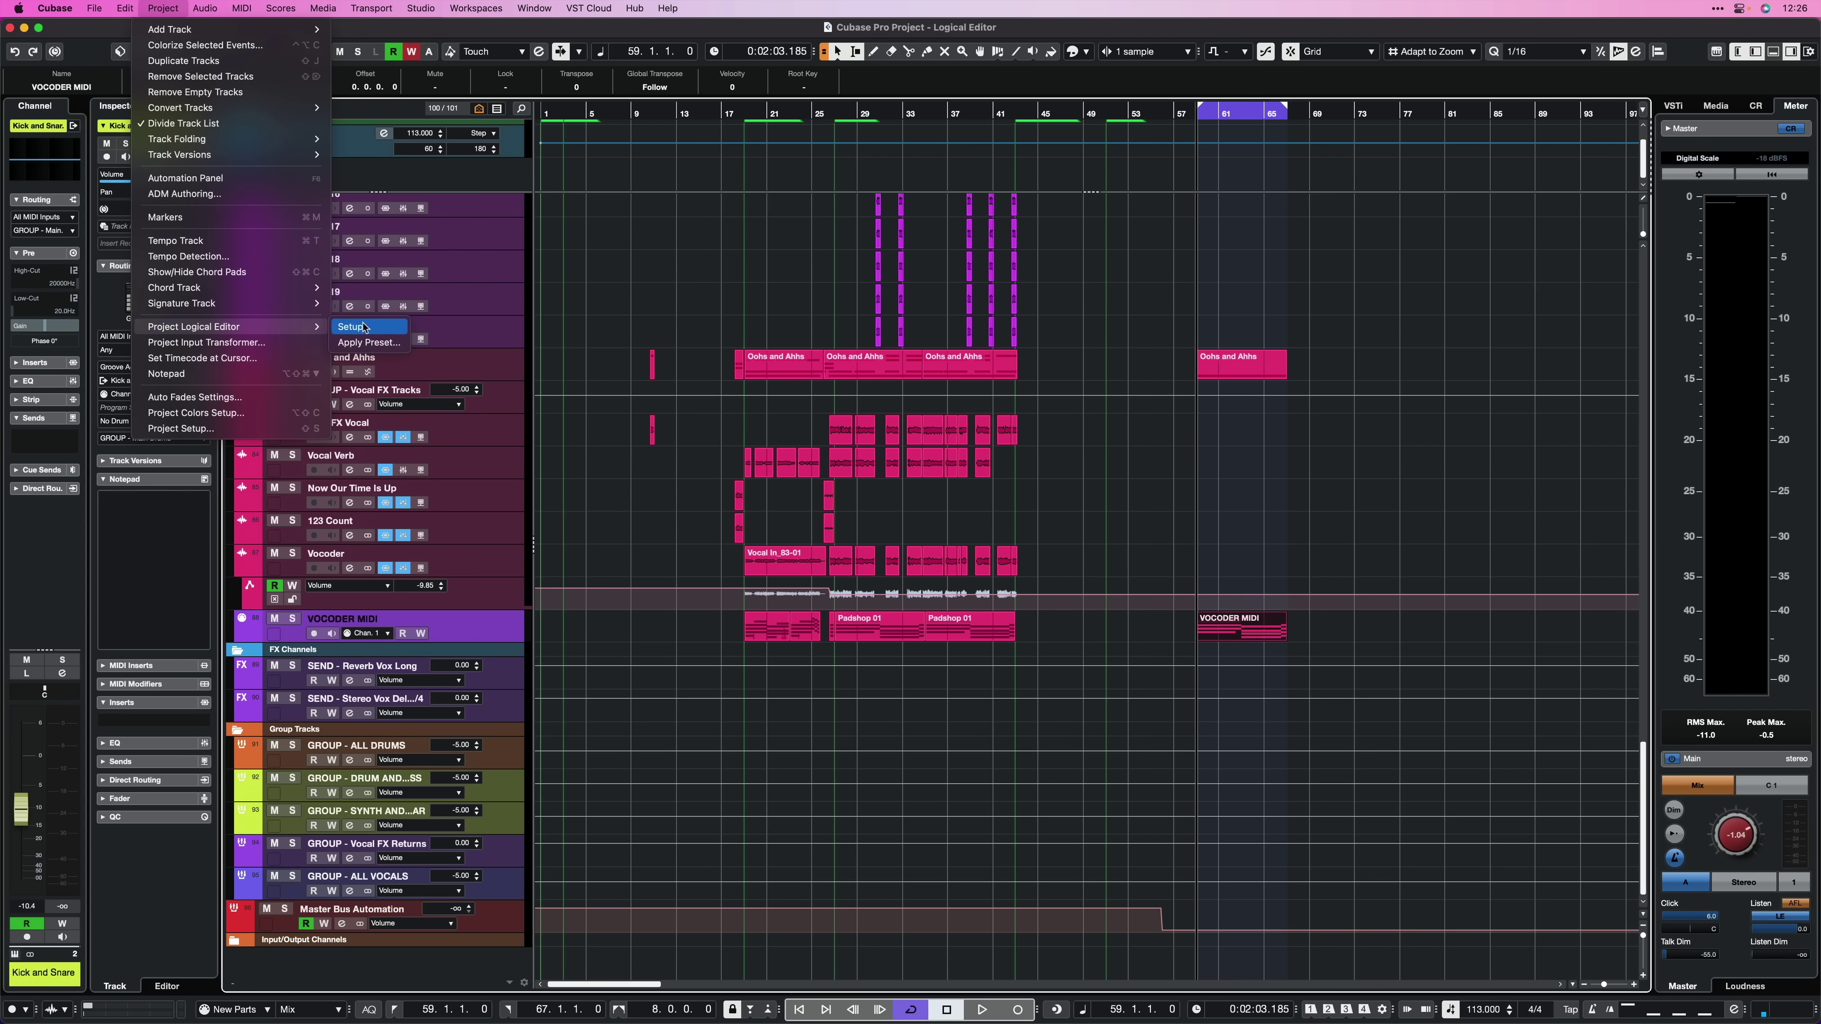
pyautogui.click(366, 340)
pyautogui.click(833, 219)
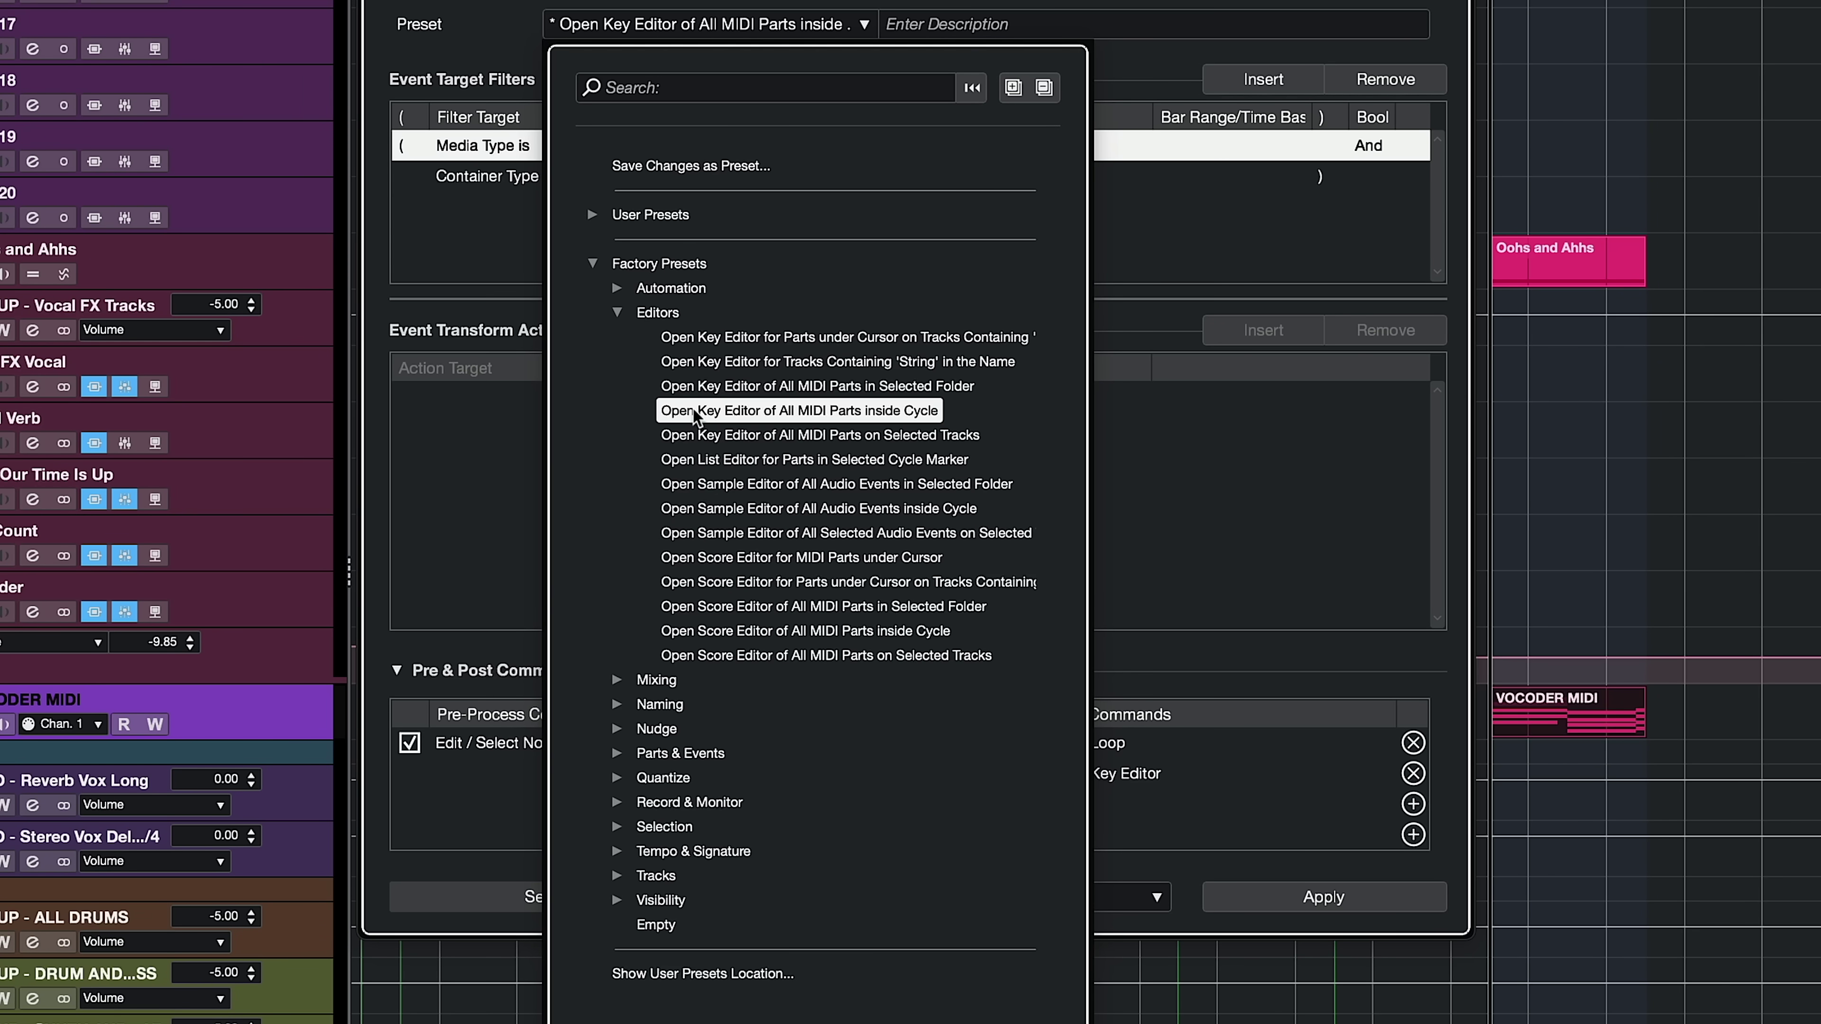
pyautogui.click(693, 413)
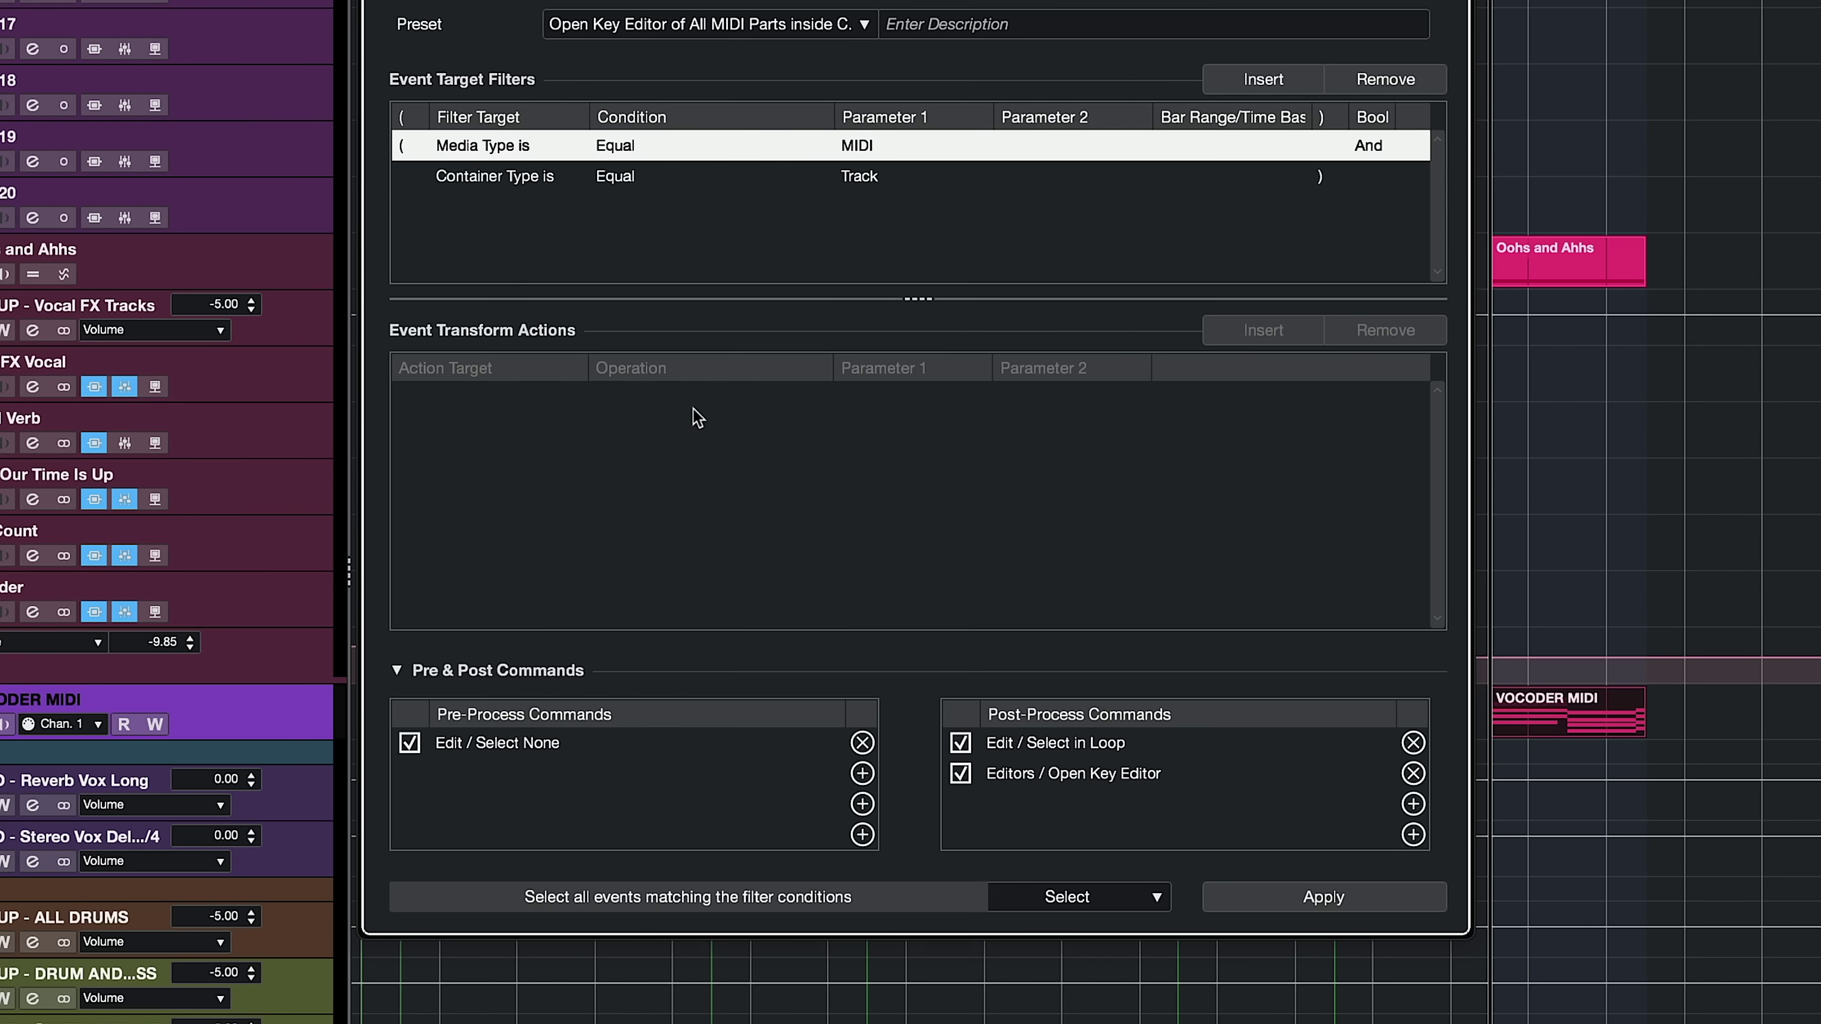
pyautogui.click(1327, 898)
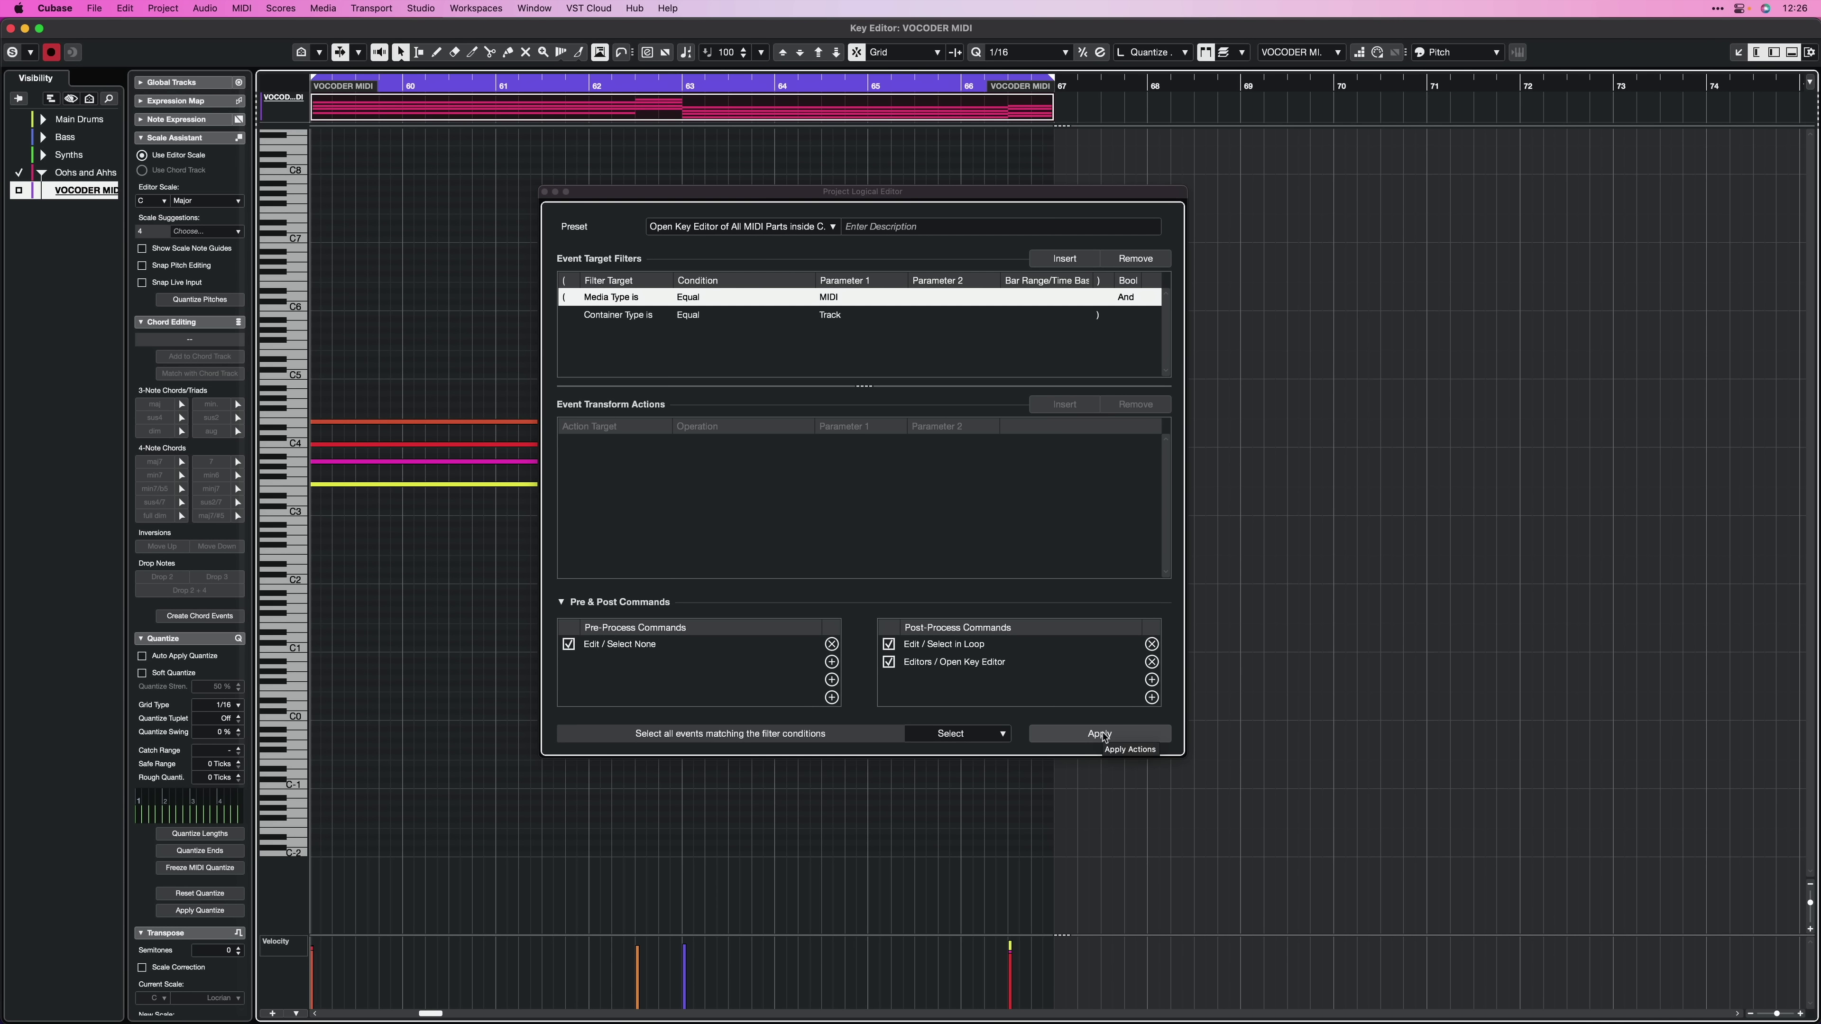
pyautogui.moveTo(812, 192); pyautogui.dragTo(1347, 272)
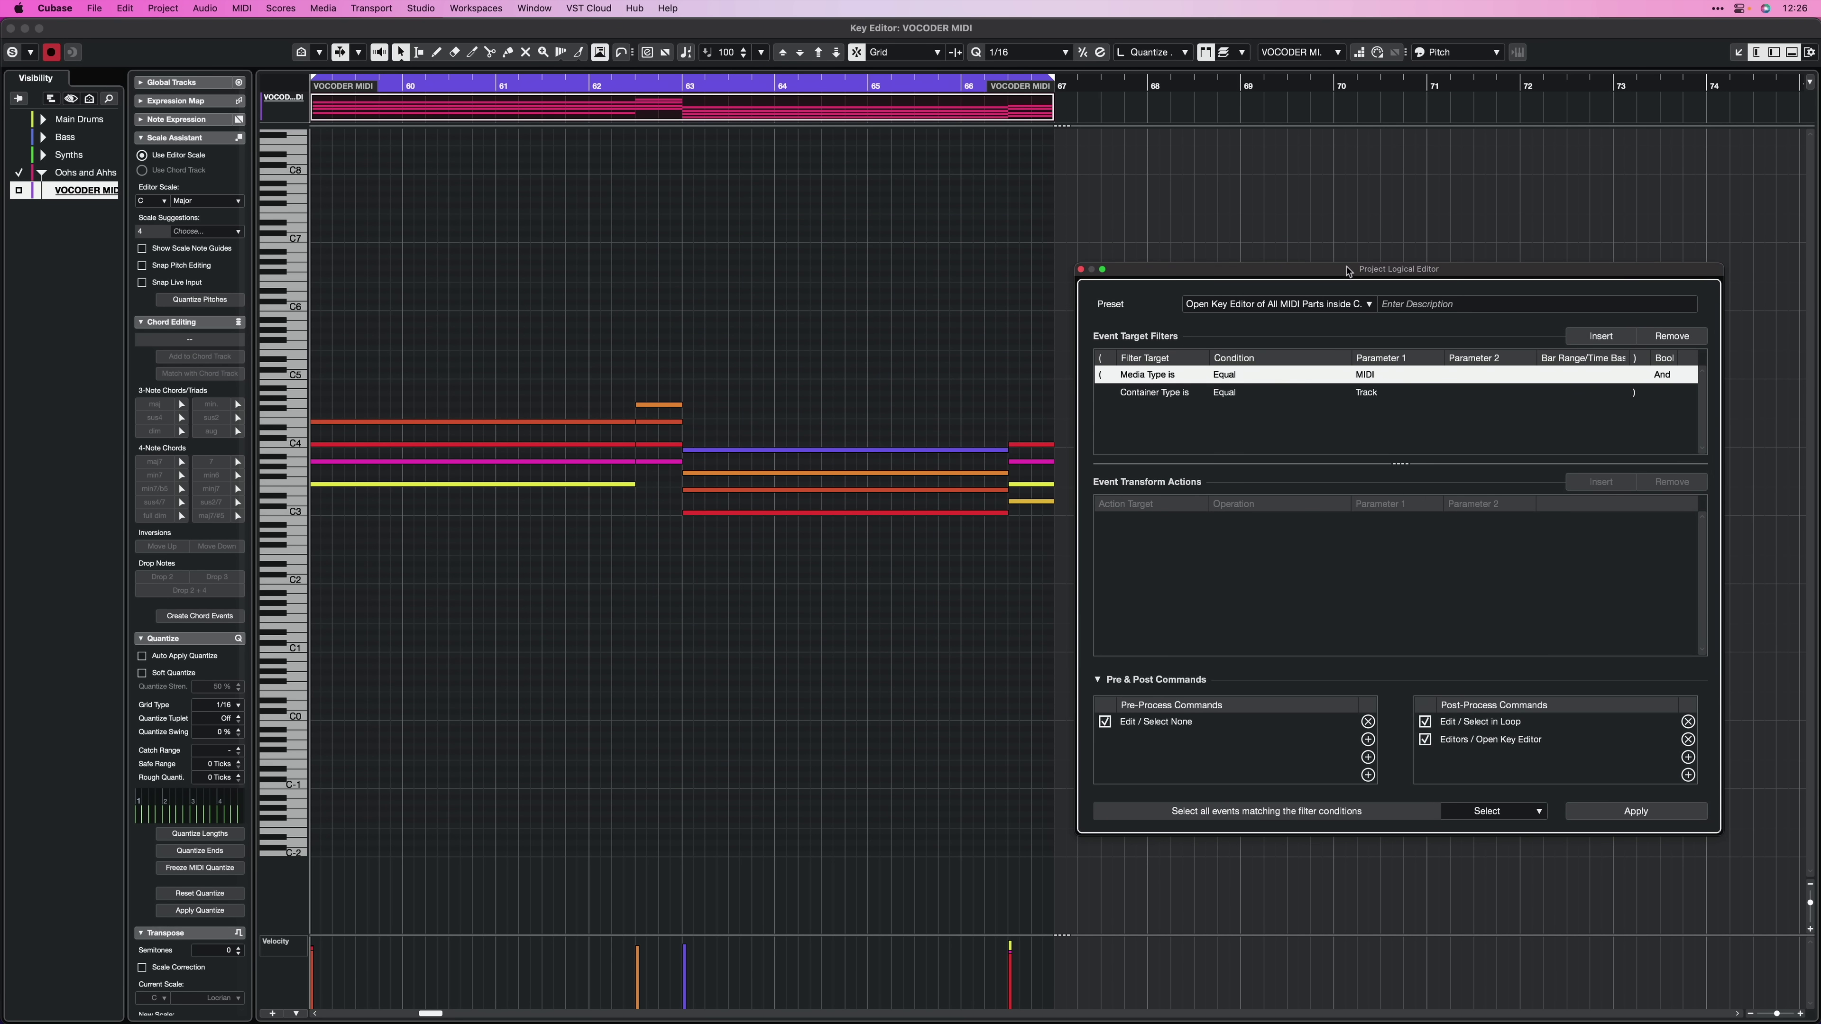
pyautogui.press('super+w')
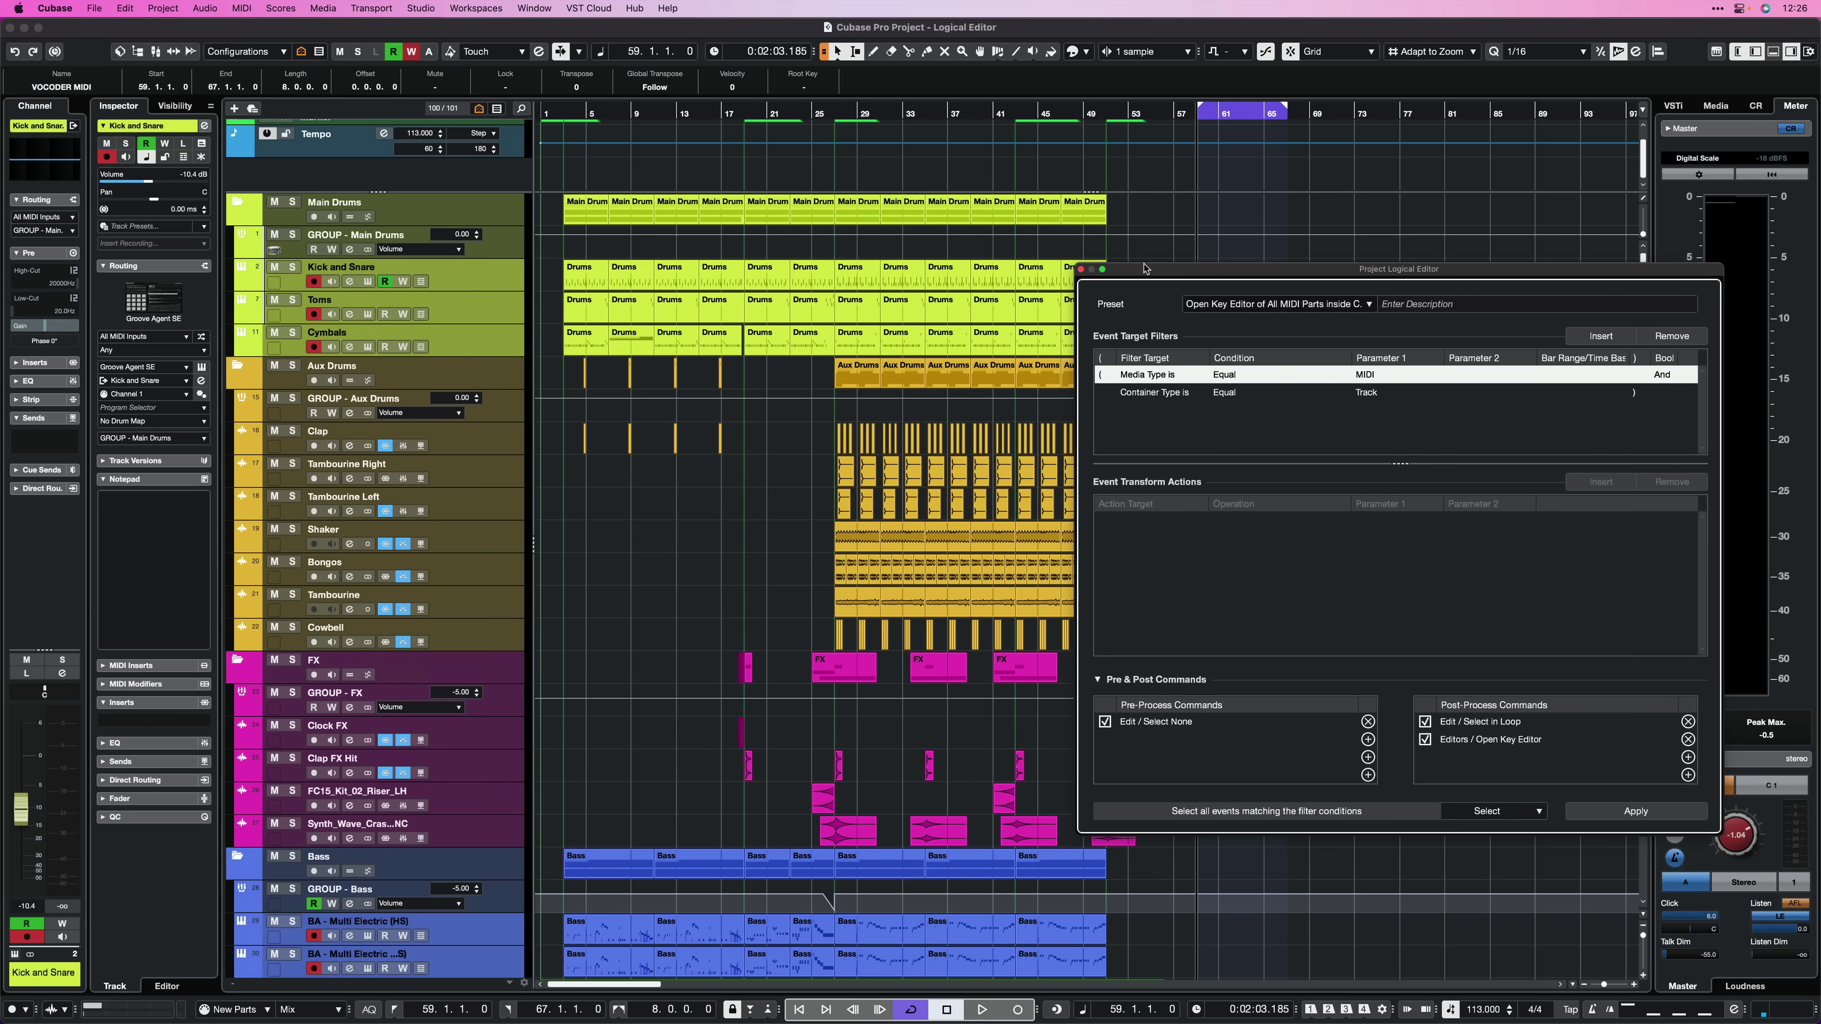
# Set the cycle range to bars 27 to 31 and apply the same Key Editor preset to it.
pyautogui.moveTo(1204, 263); pyautogui.dragTo(1462, 307)
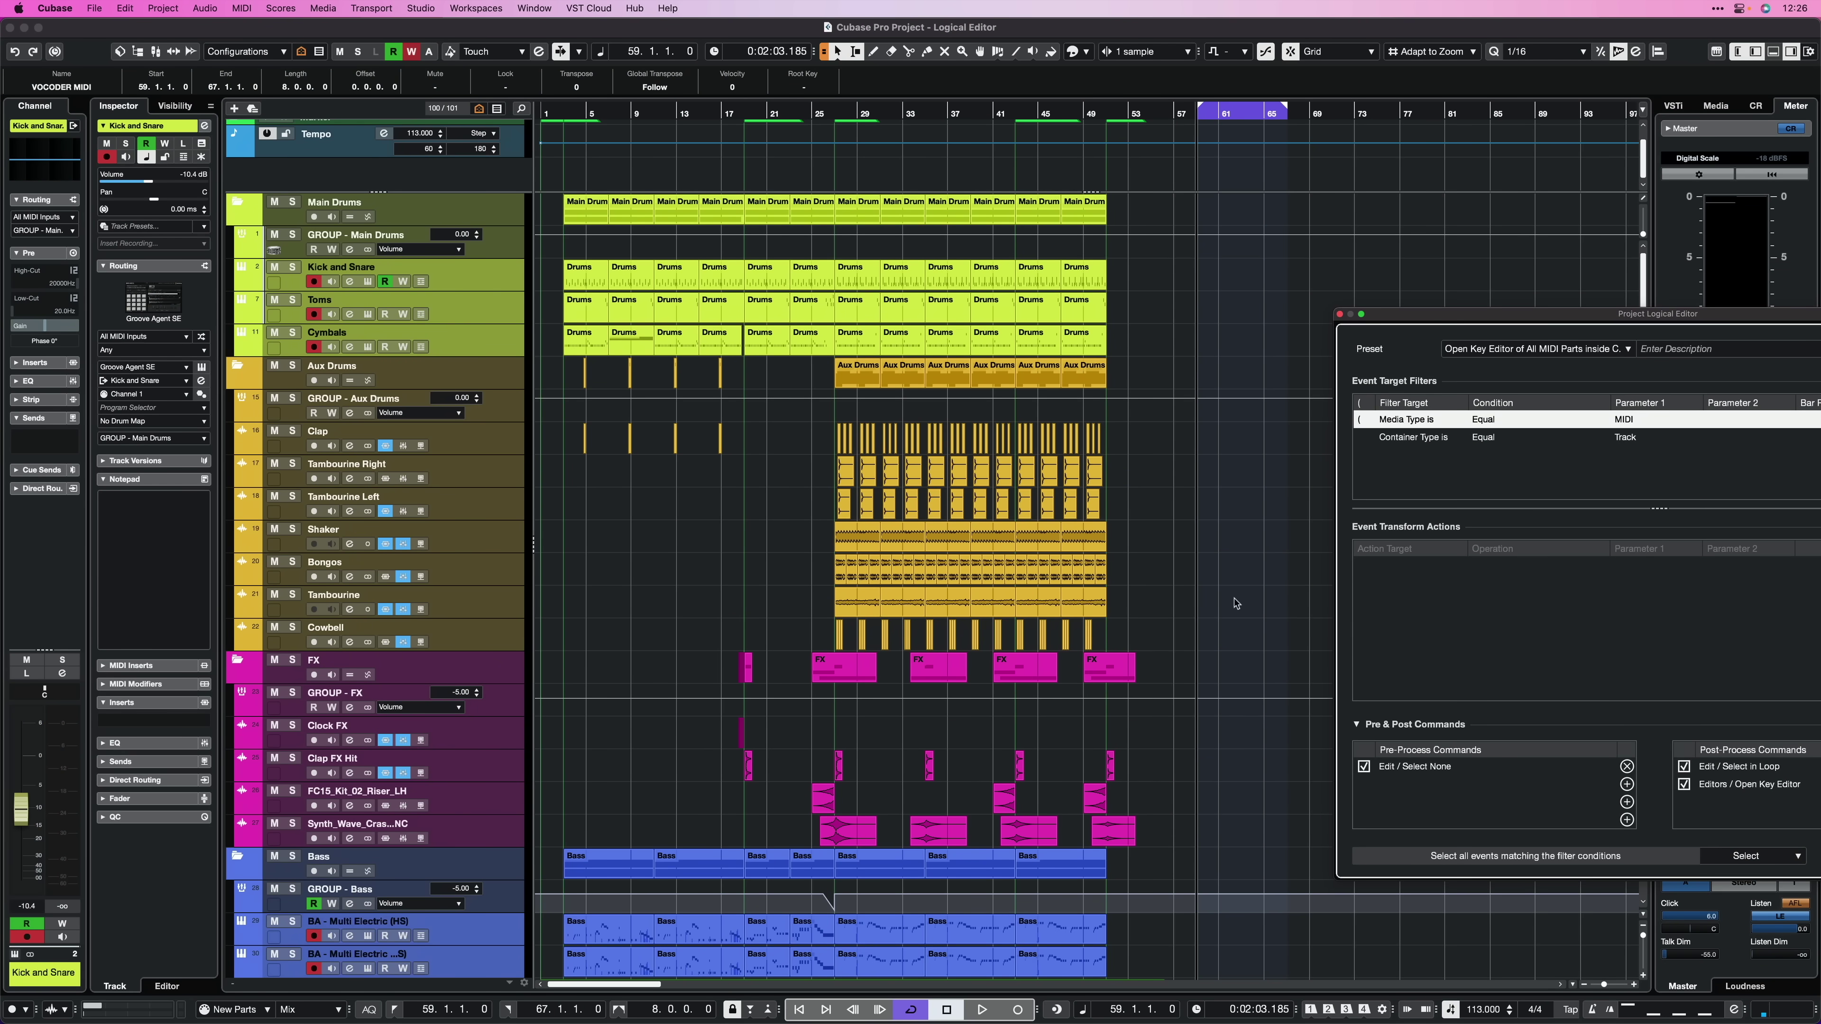
pyautogui.moveTo(836, 114); pyautogui.dragTo(881, 113)
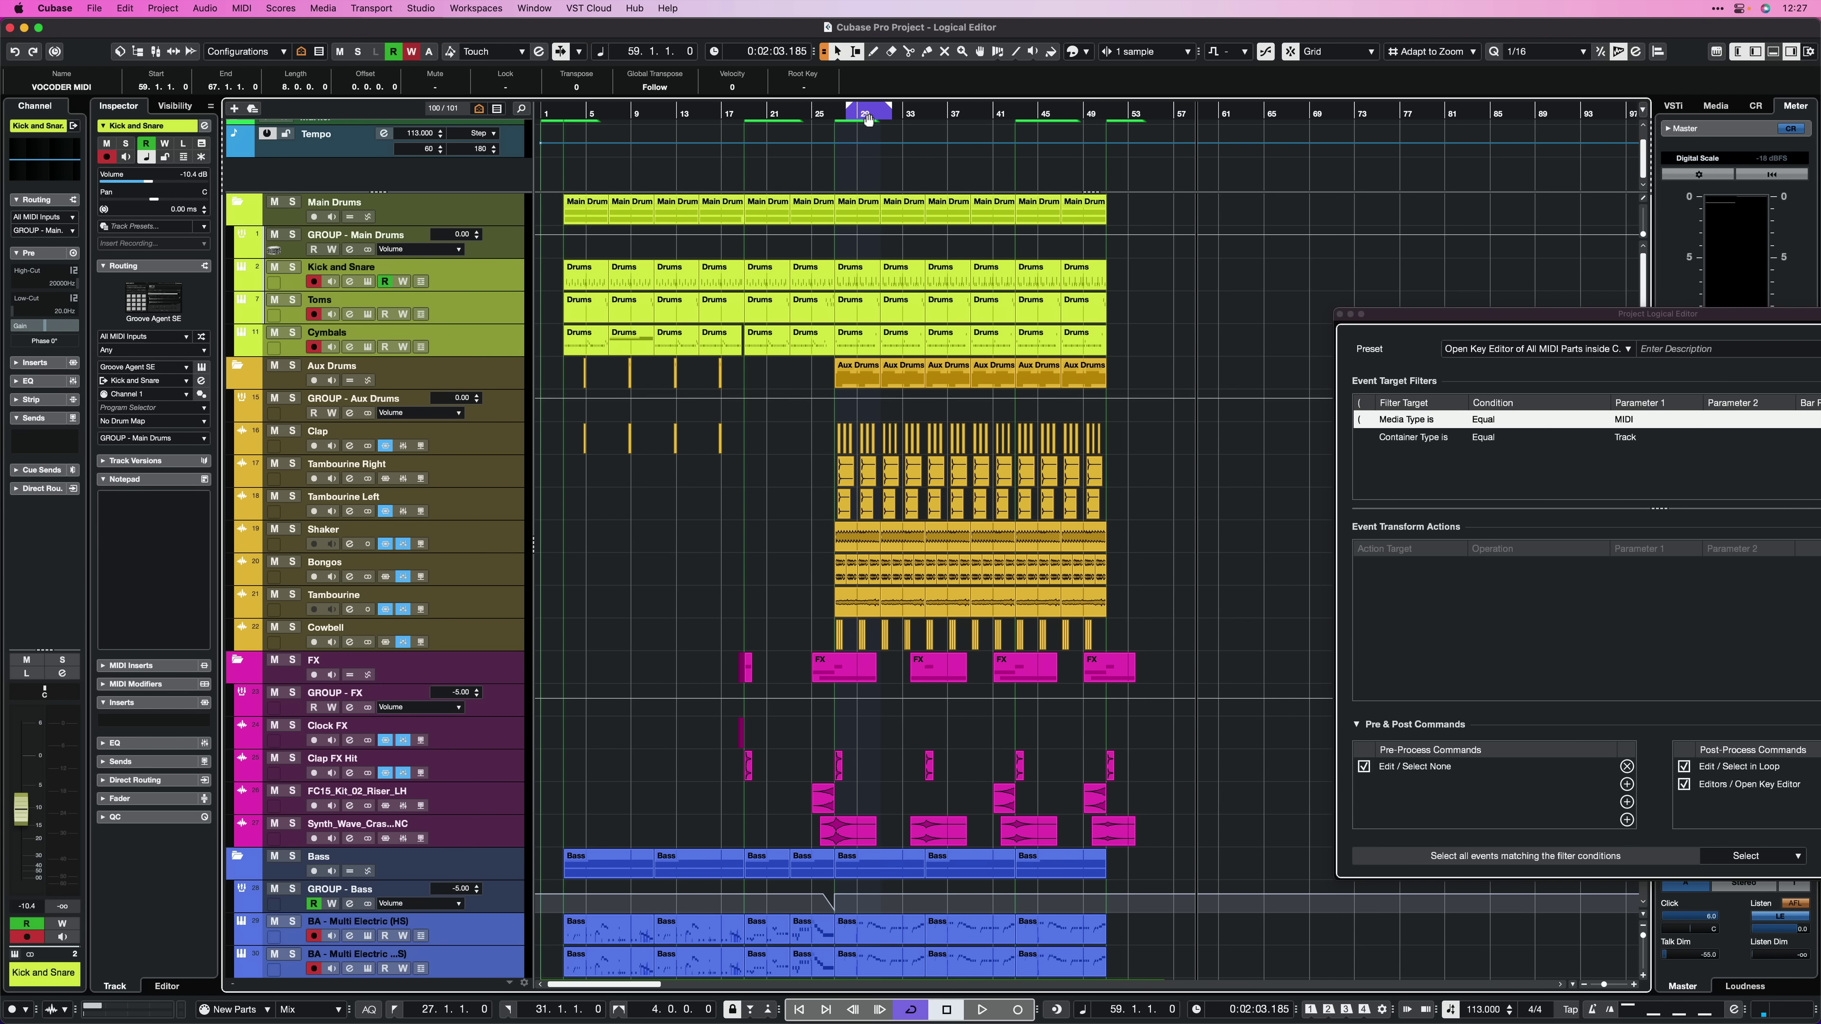
pyautogui.moveTo(1455, 319); pyautogui.dragTo(1088, 325)
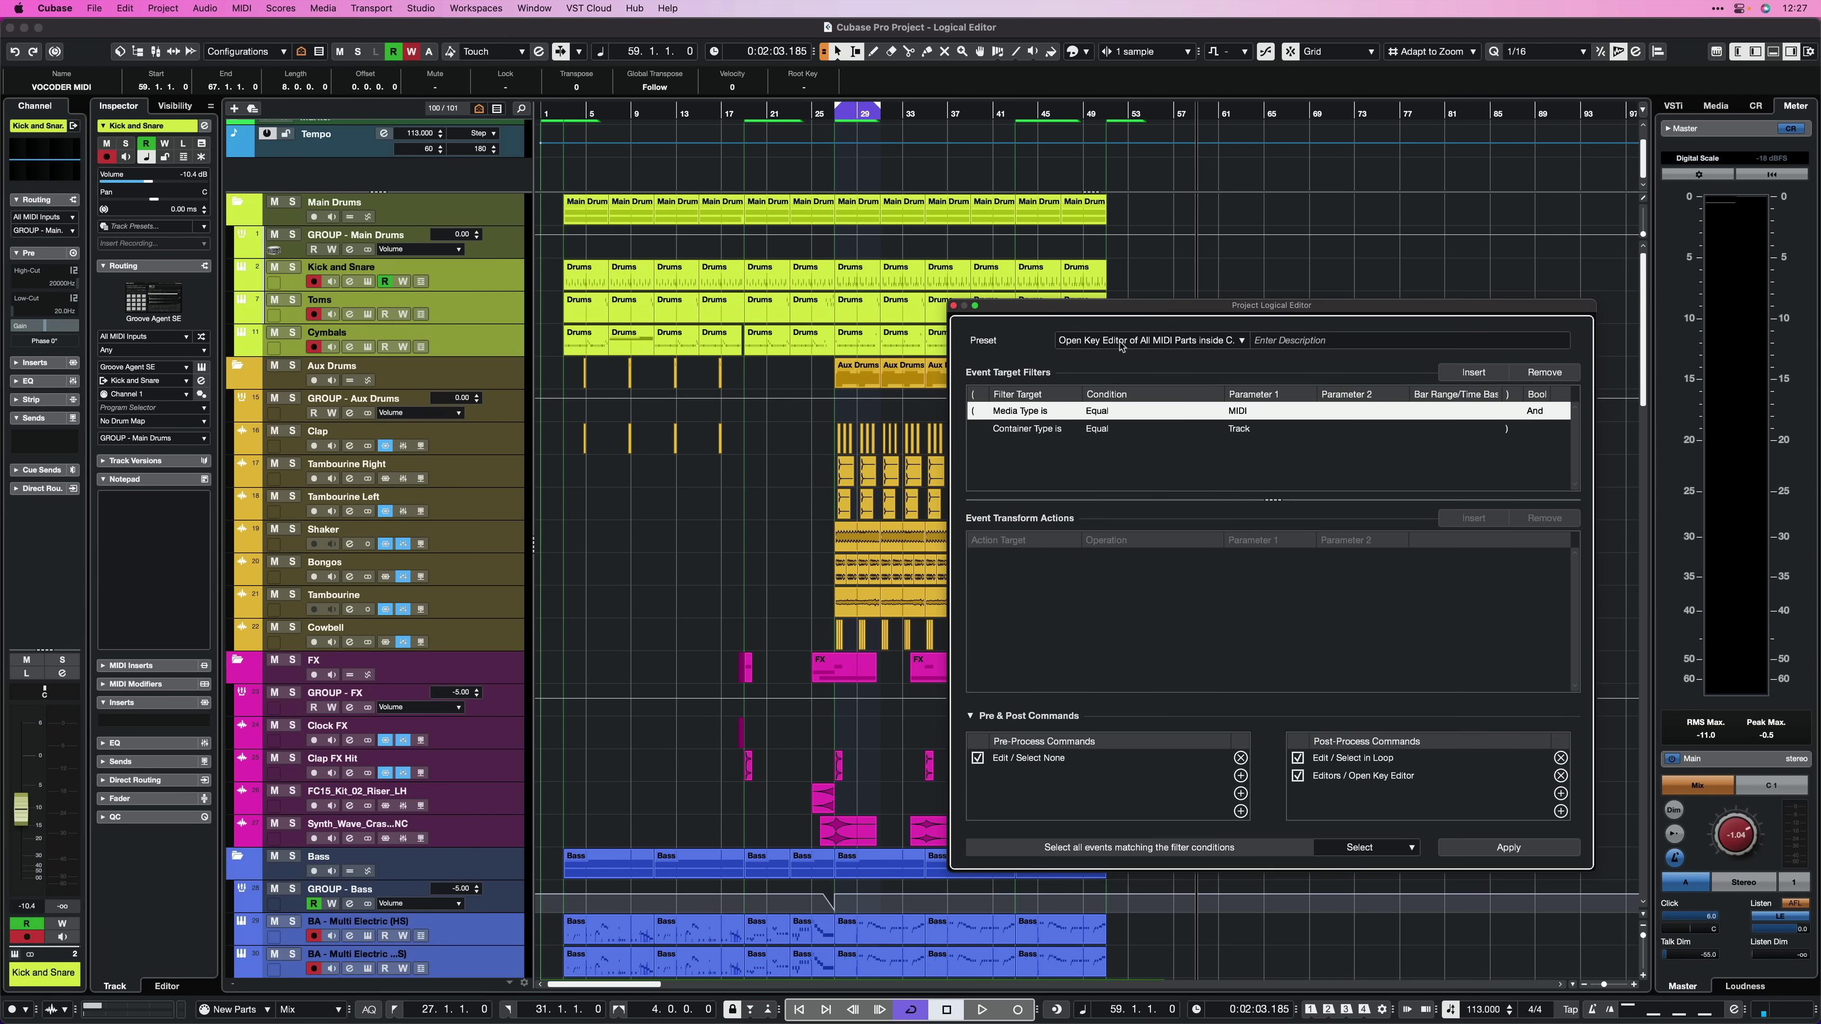
pyautogui.click(1511, 849)
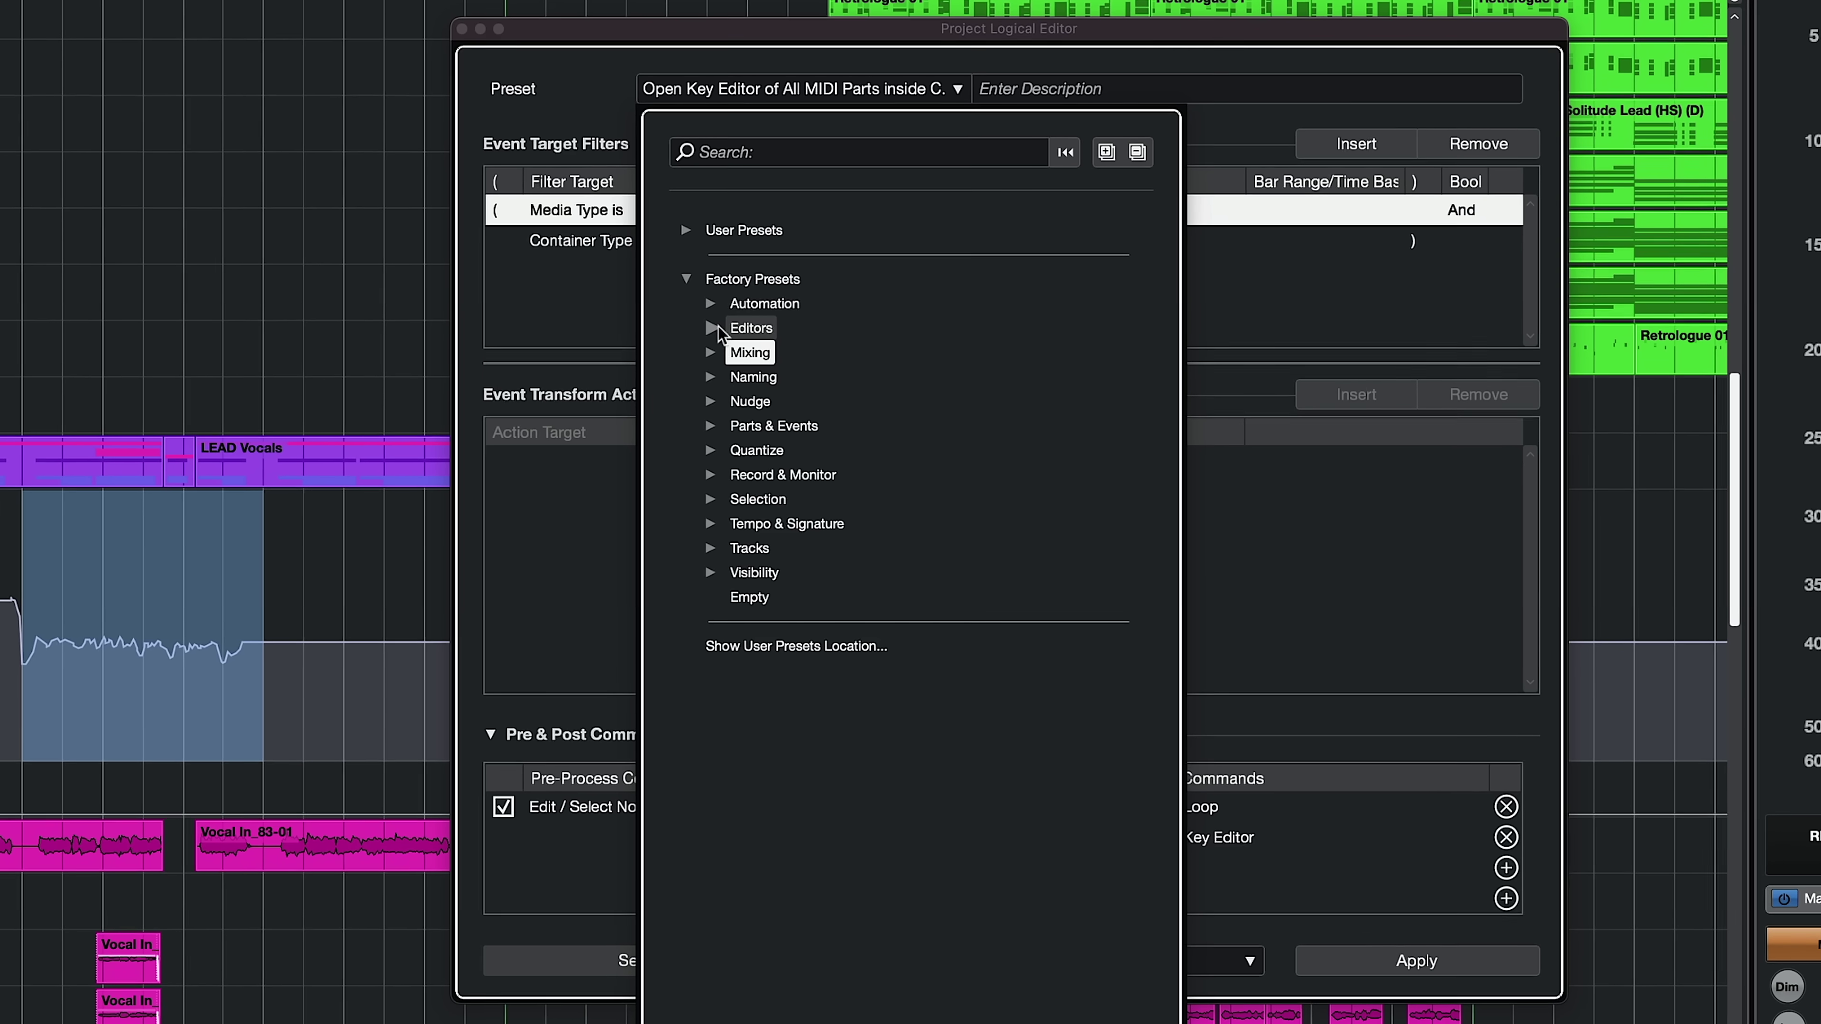
# Load the Automation factory preset "Decrease Volume of Selected Track by 1dB inside Cycle" in the Project Logical Editor.
pyautogui.click(717, 327)
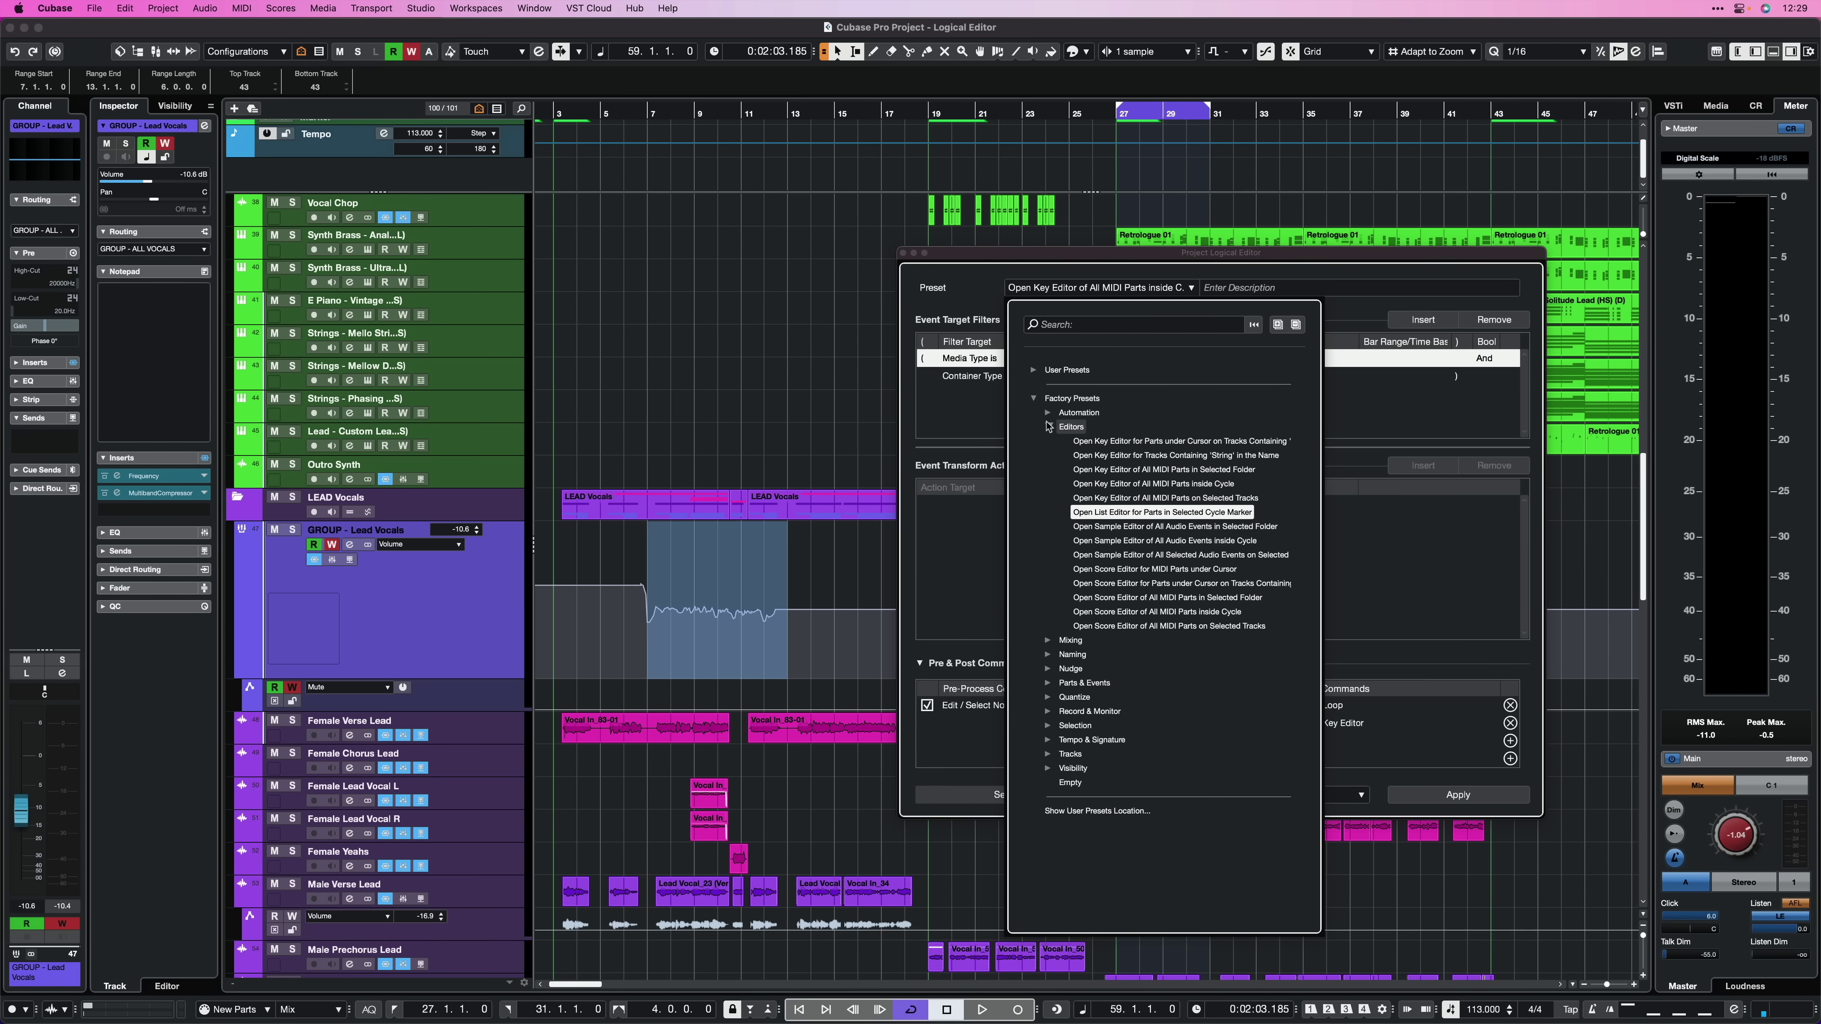
pyautogui.click(1047, 426)
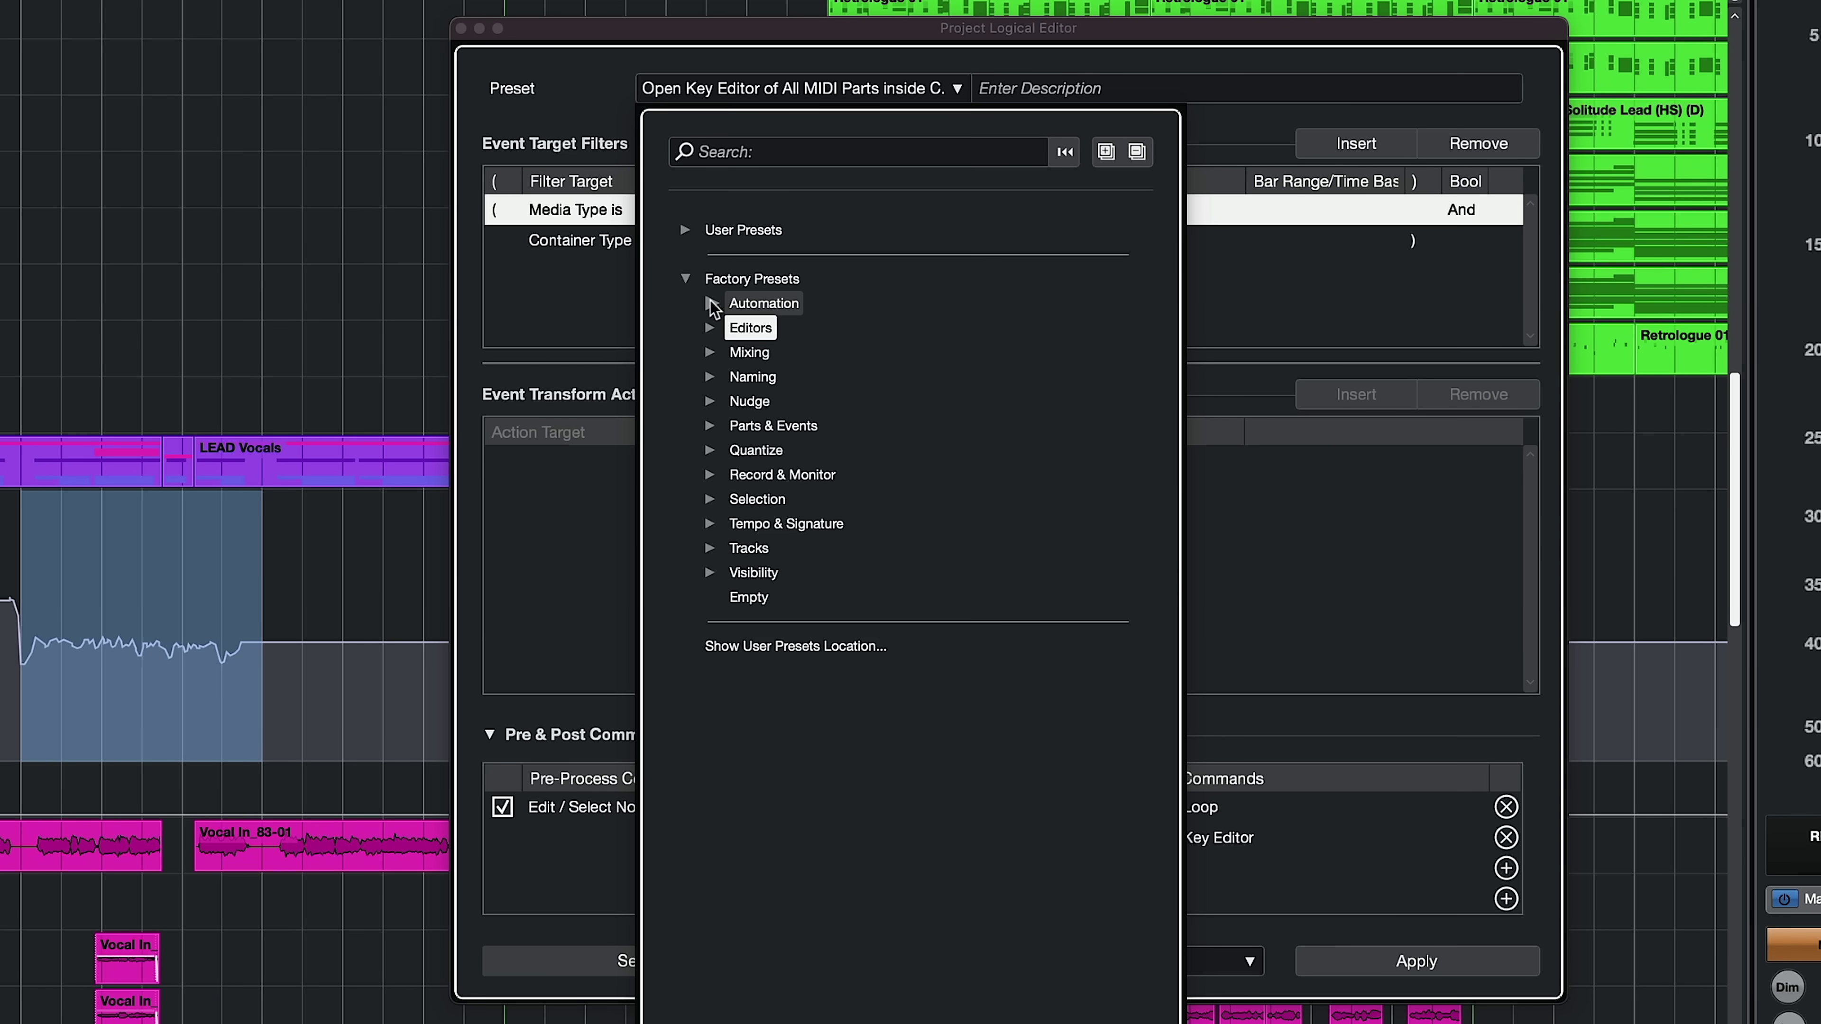
pyautogui.click(711, 303)
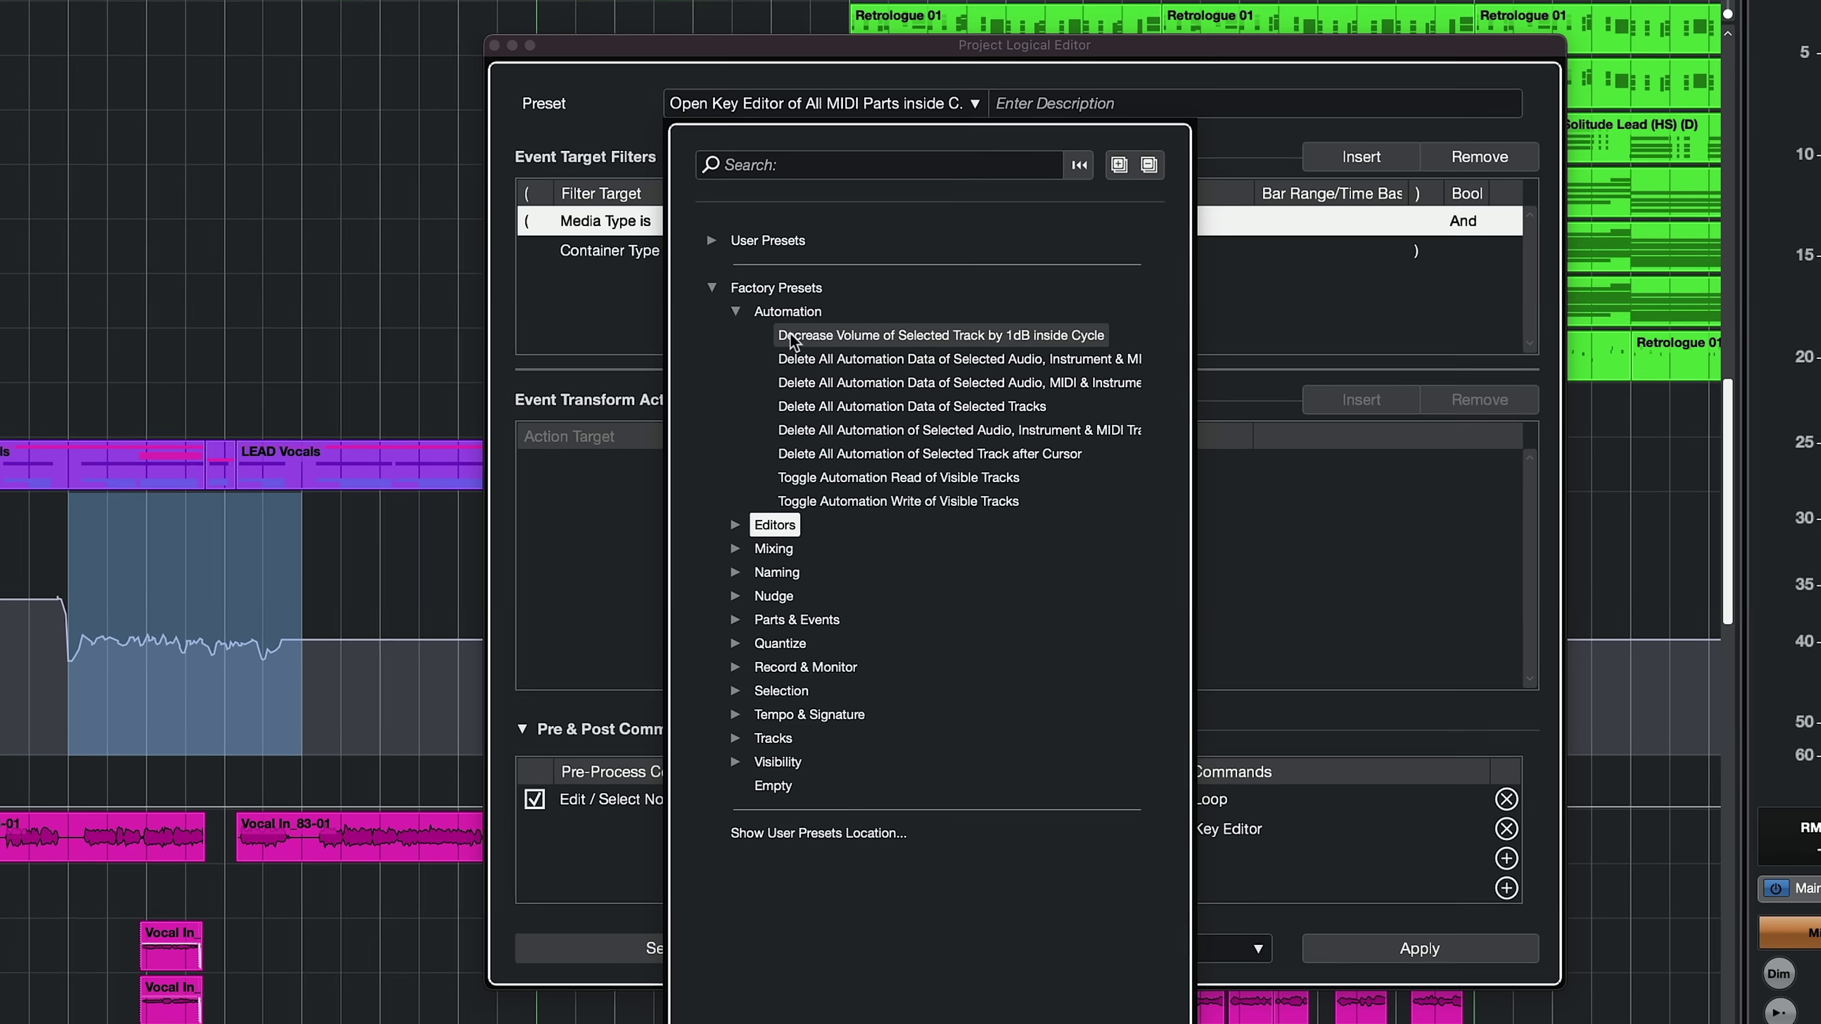
pyautogui.click(767, 327)
# Select the Lead Vocals group's volume automation from bar 7 to 13, set the cycle around it, and clear the selection.
pyautogui.moveTo(645, 547); pyautogui.dragTo(780, 558)
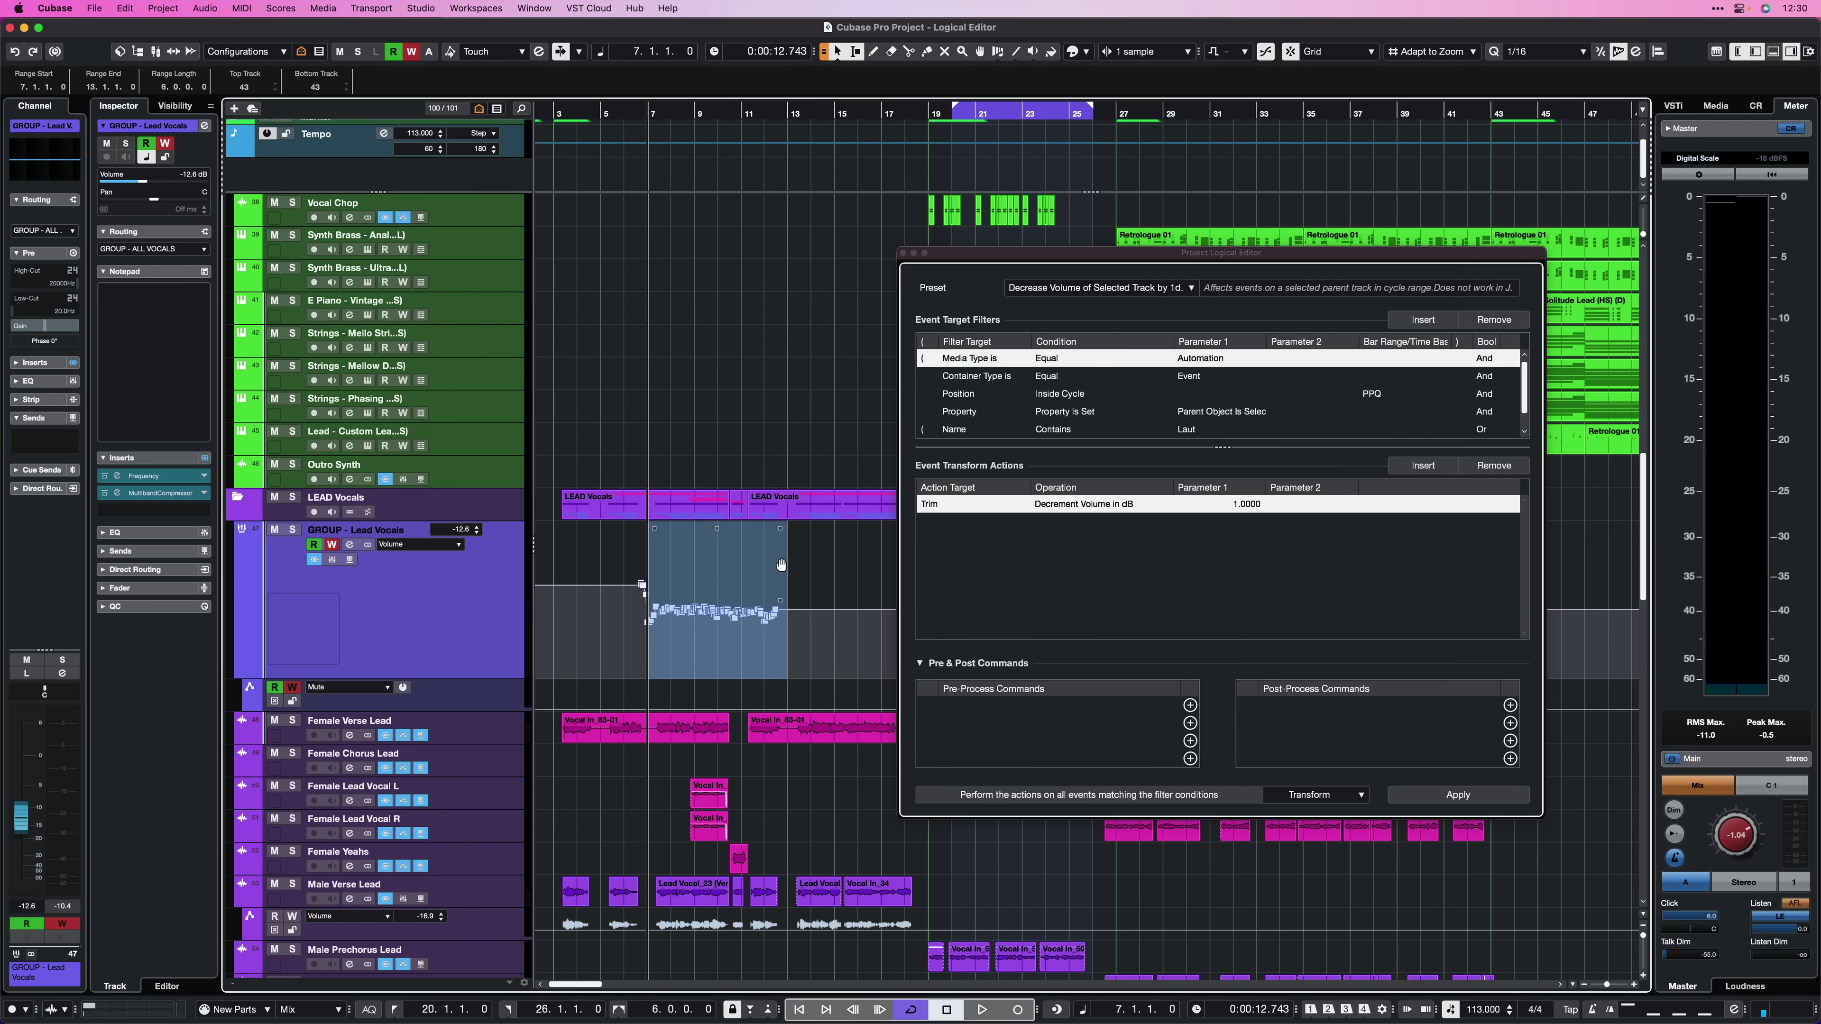
pyautogui.hotkey('shift', 'g')
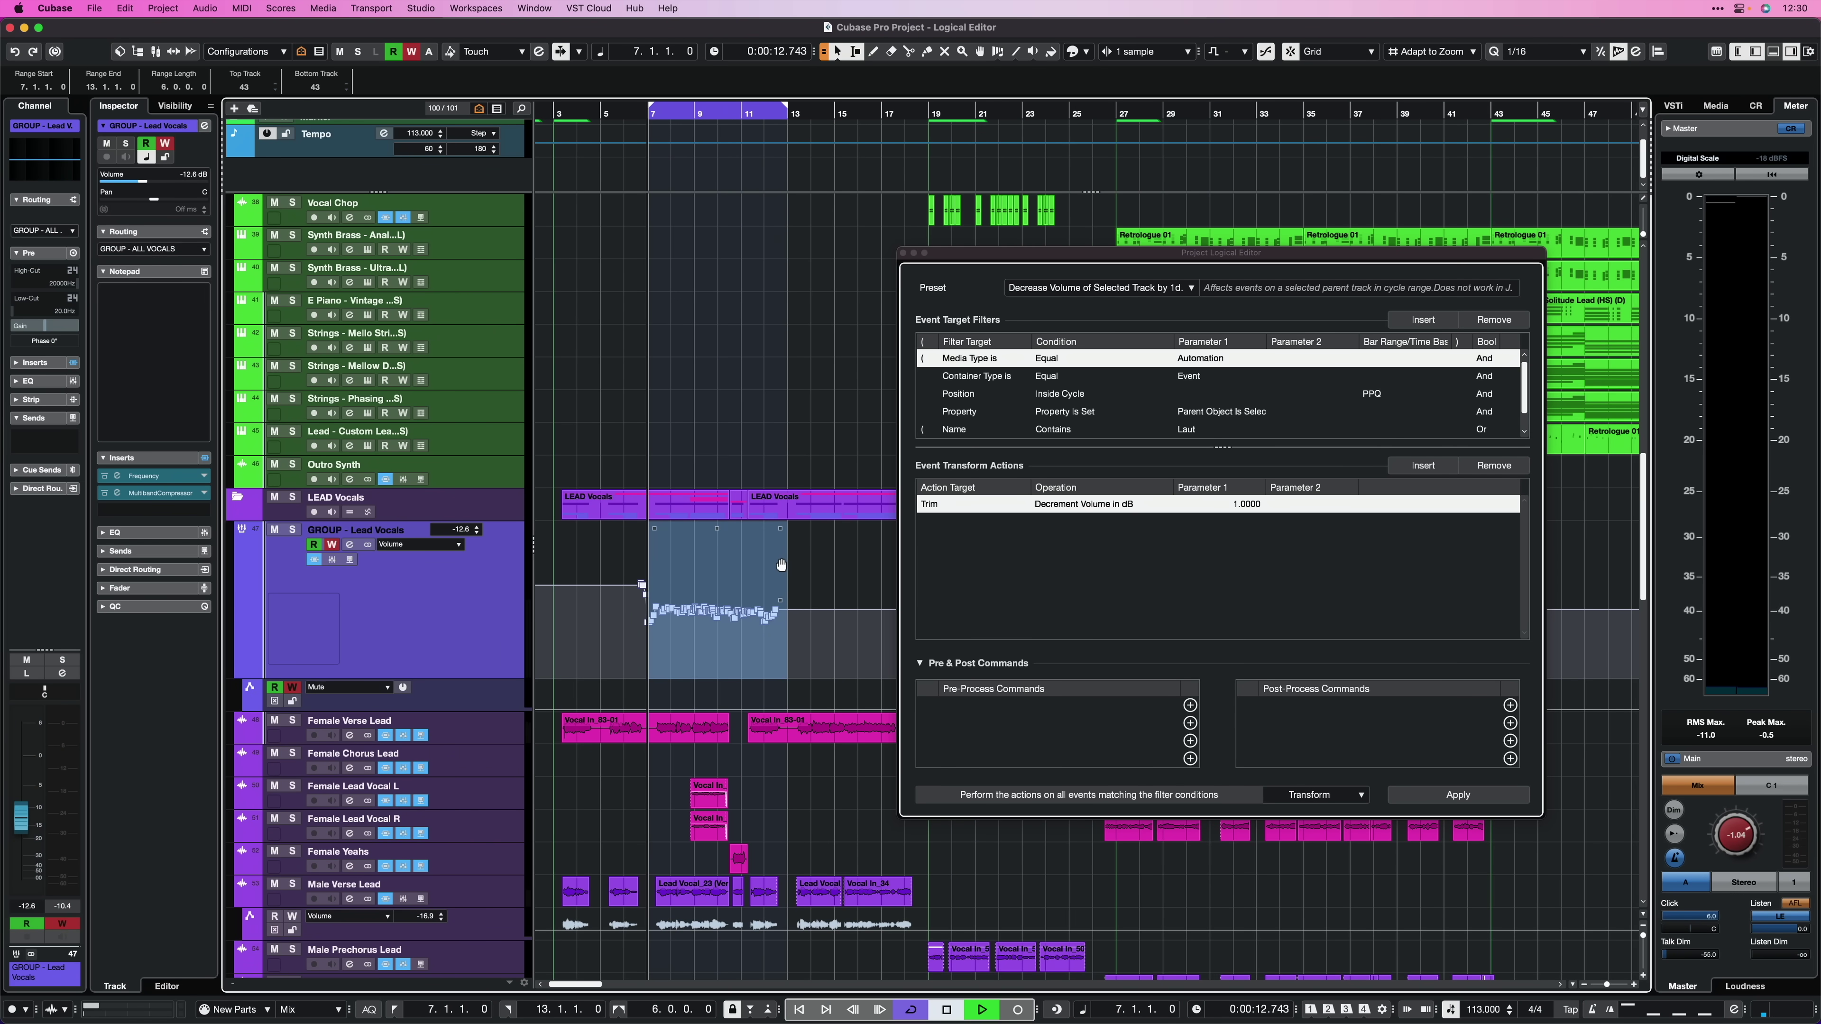
pyautogui.press('h')
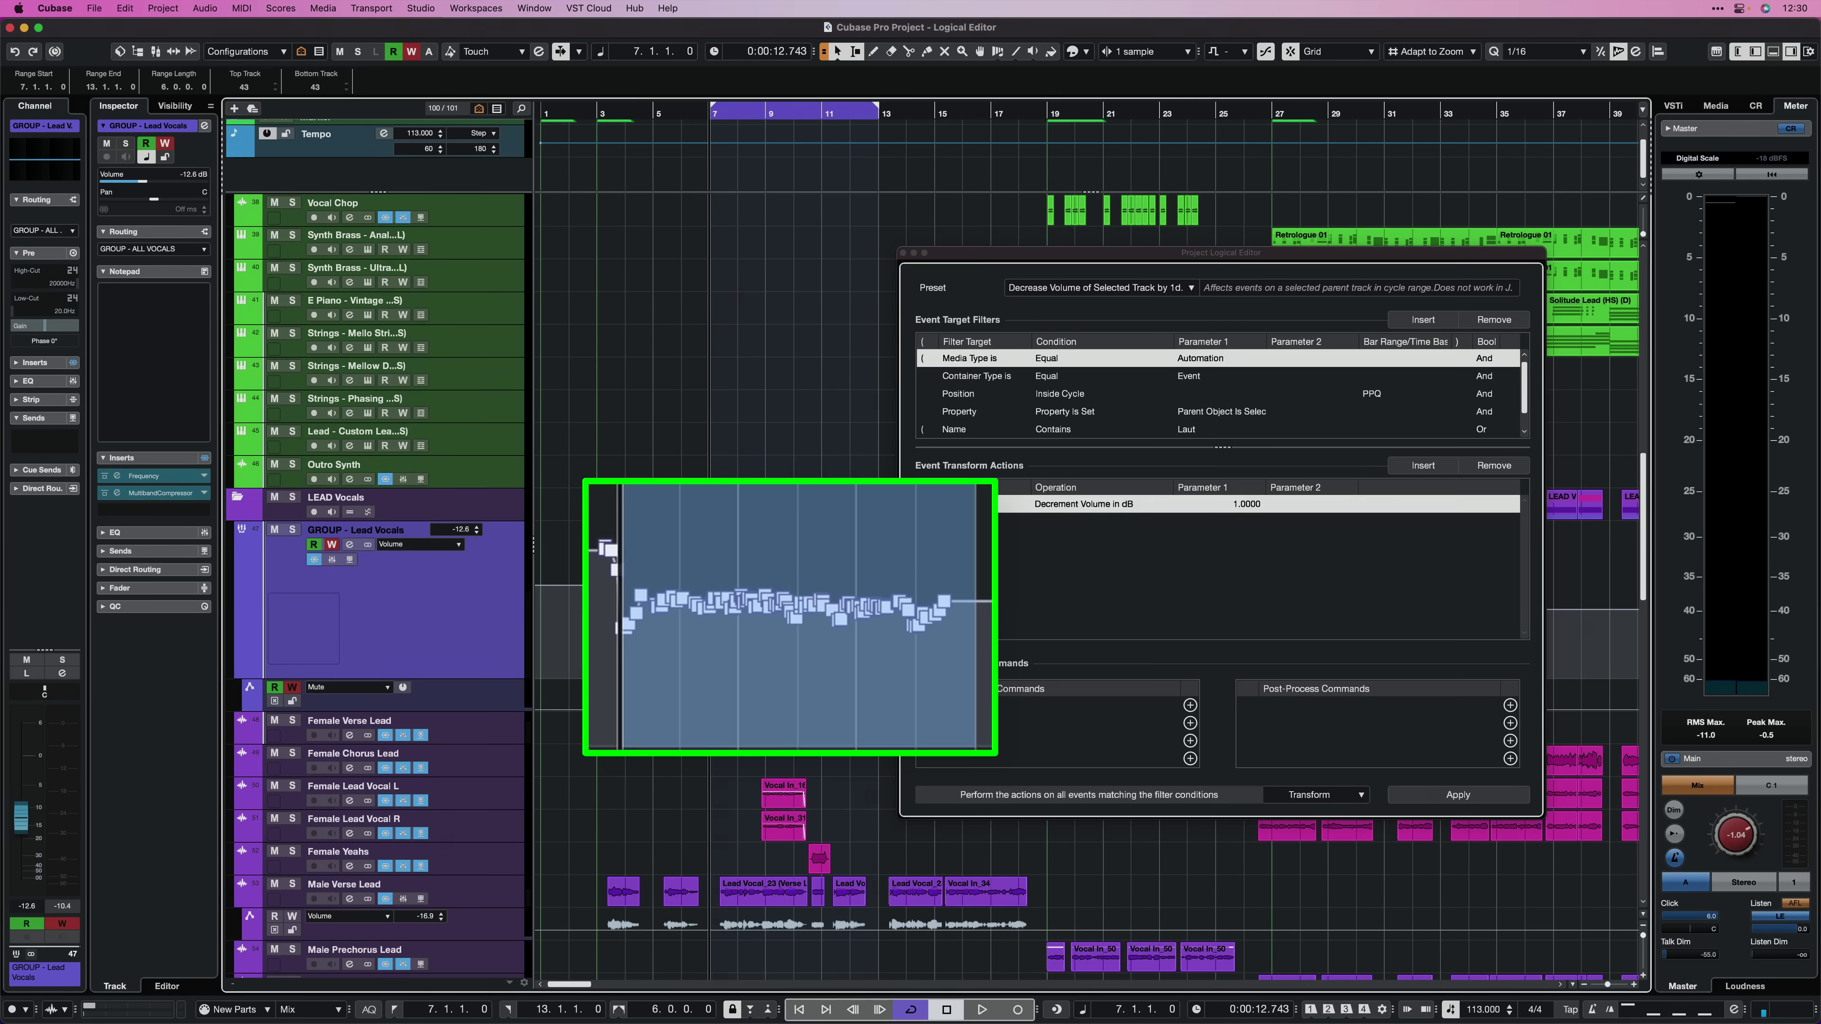
pyautogui.click(914, 519)
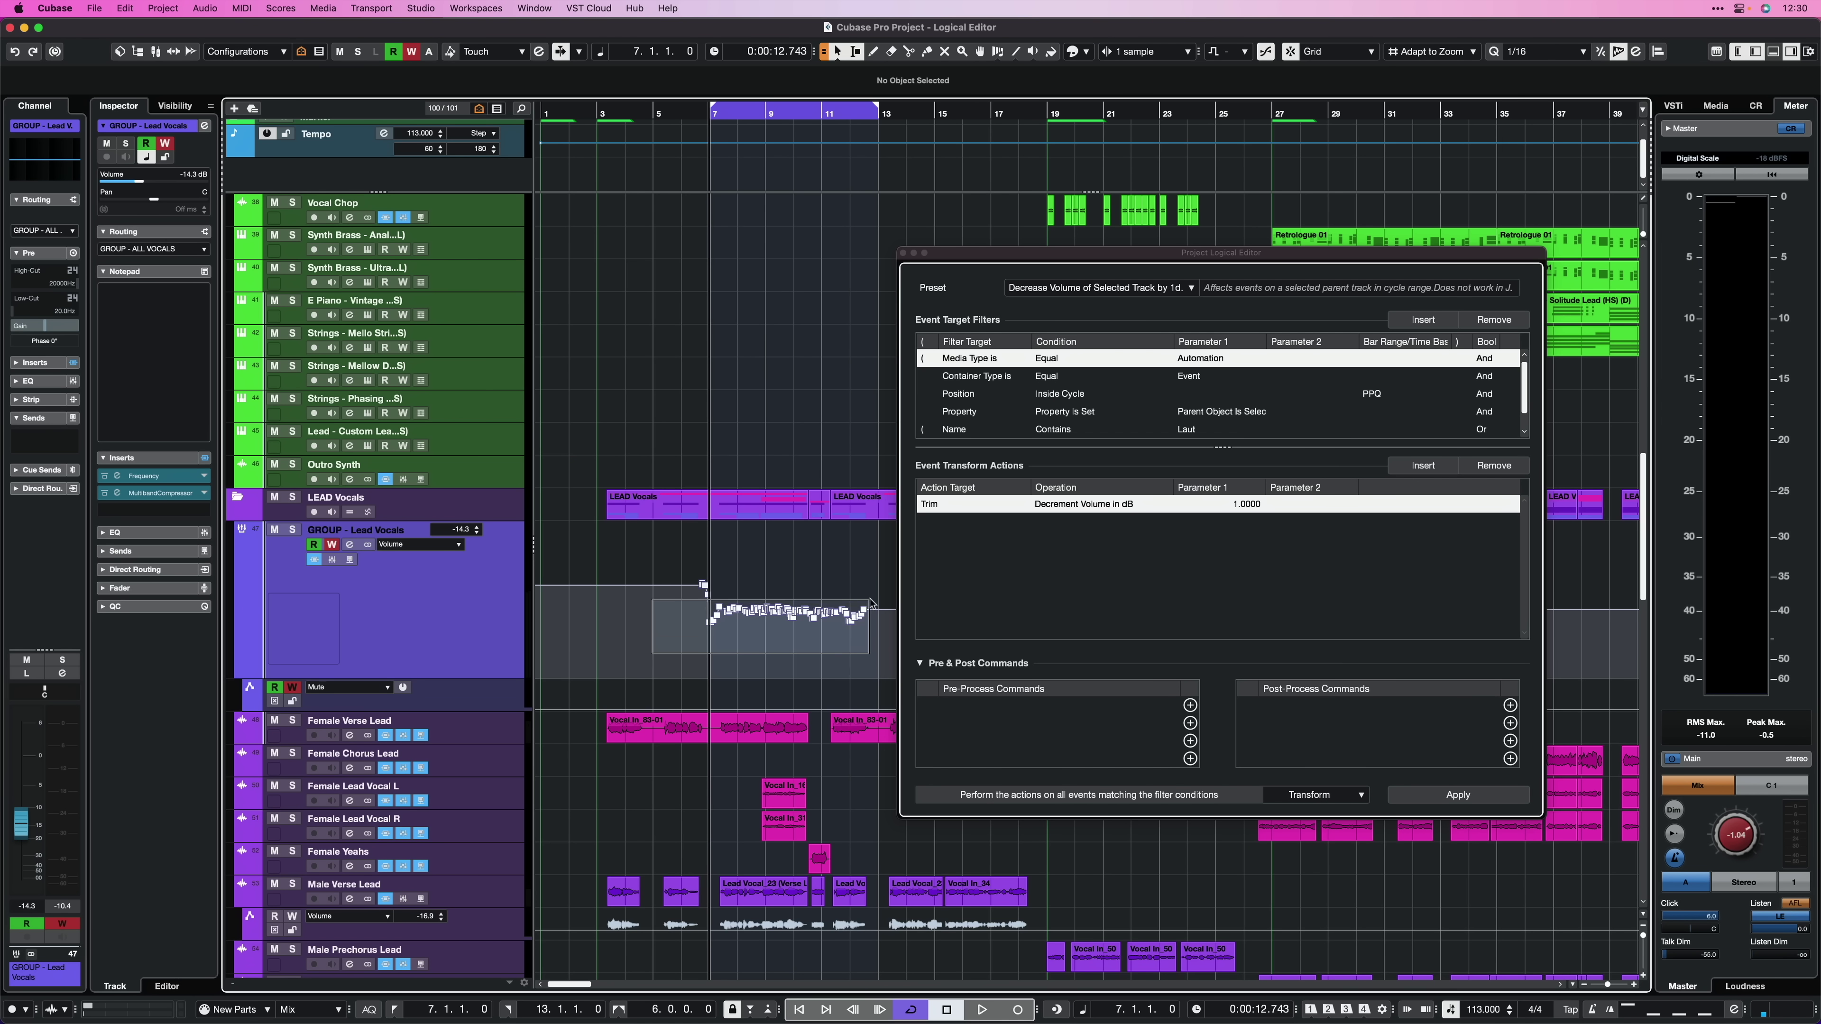
# Select and deselect the Lead Vocals group's volume automation in the cycle, and apply the 1 dB volume decrease preset to it repeatedly.
pyautogui.moveTo(869, 603); pyautogui.dragTo(868, 602)
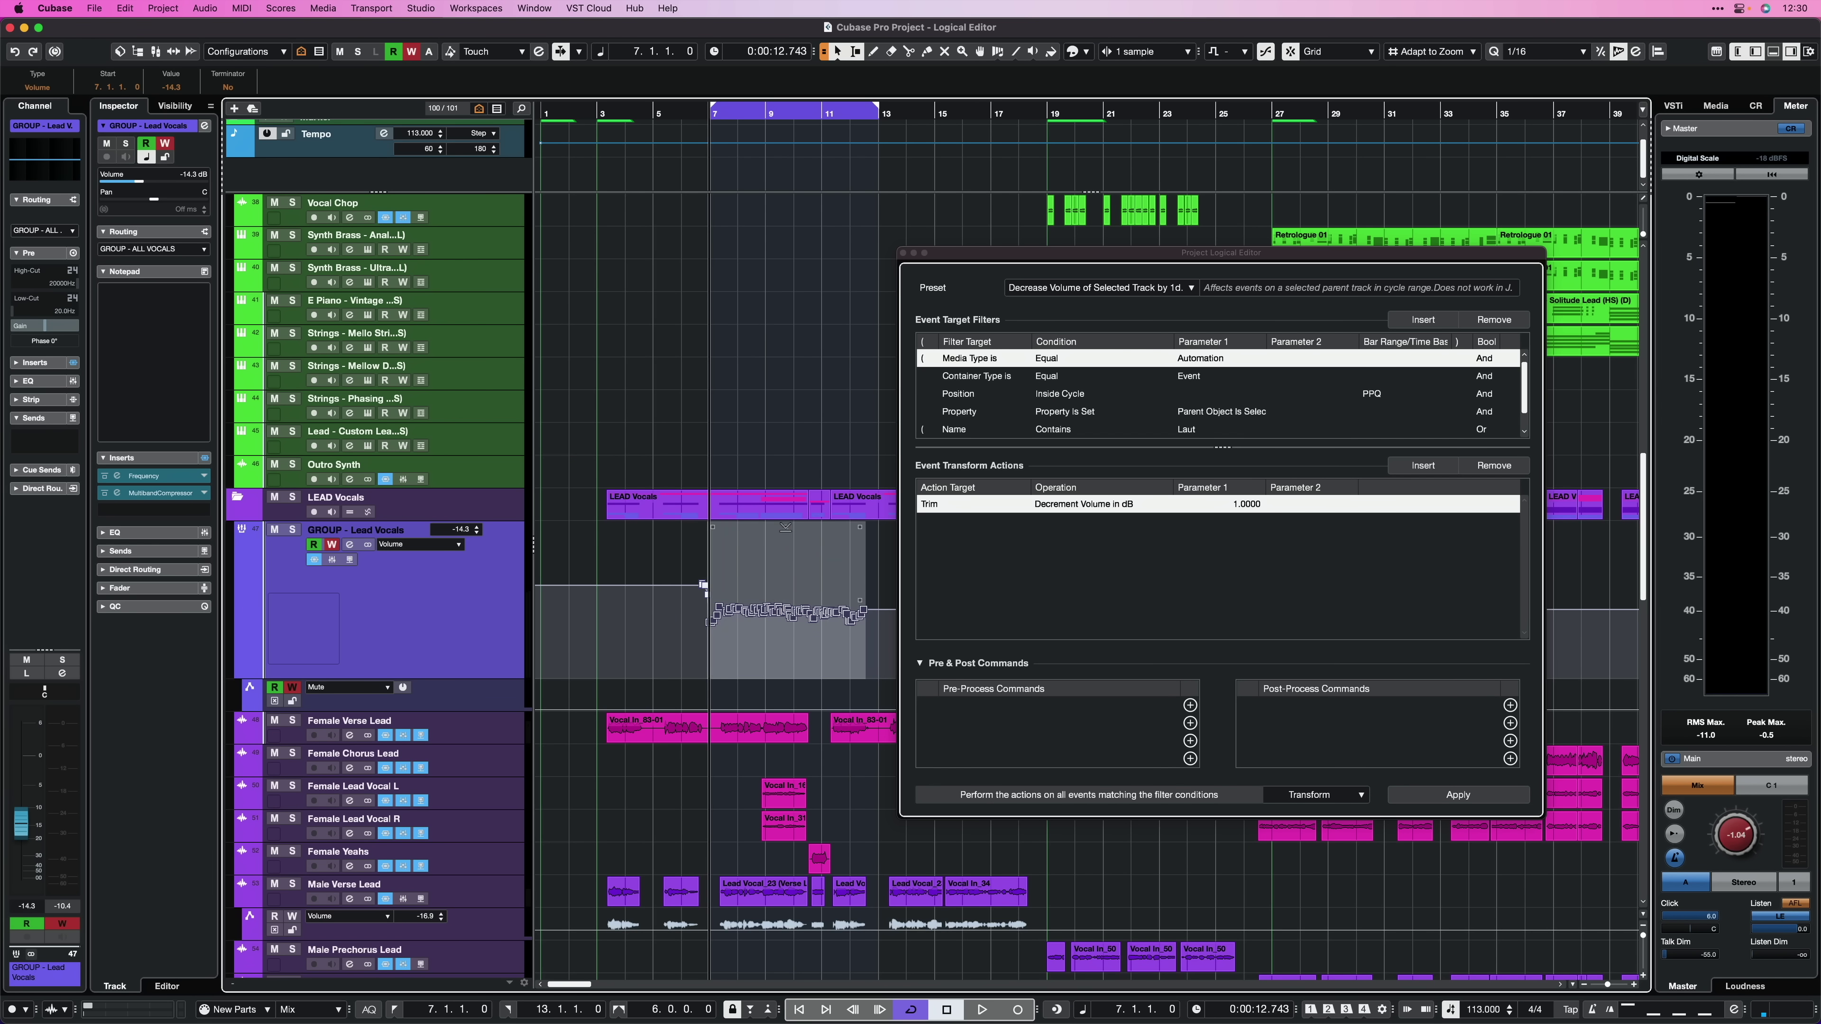
pyautogui.moveTo(786, 525); pyautogui.dragTo(785, 524)
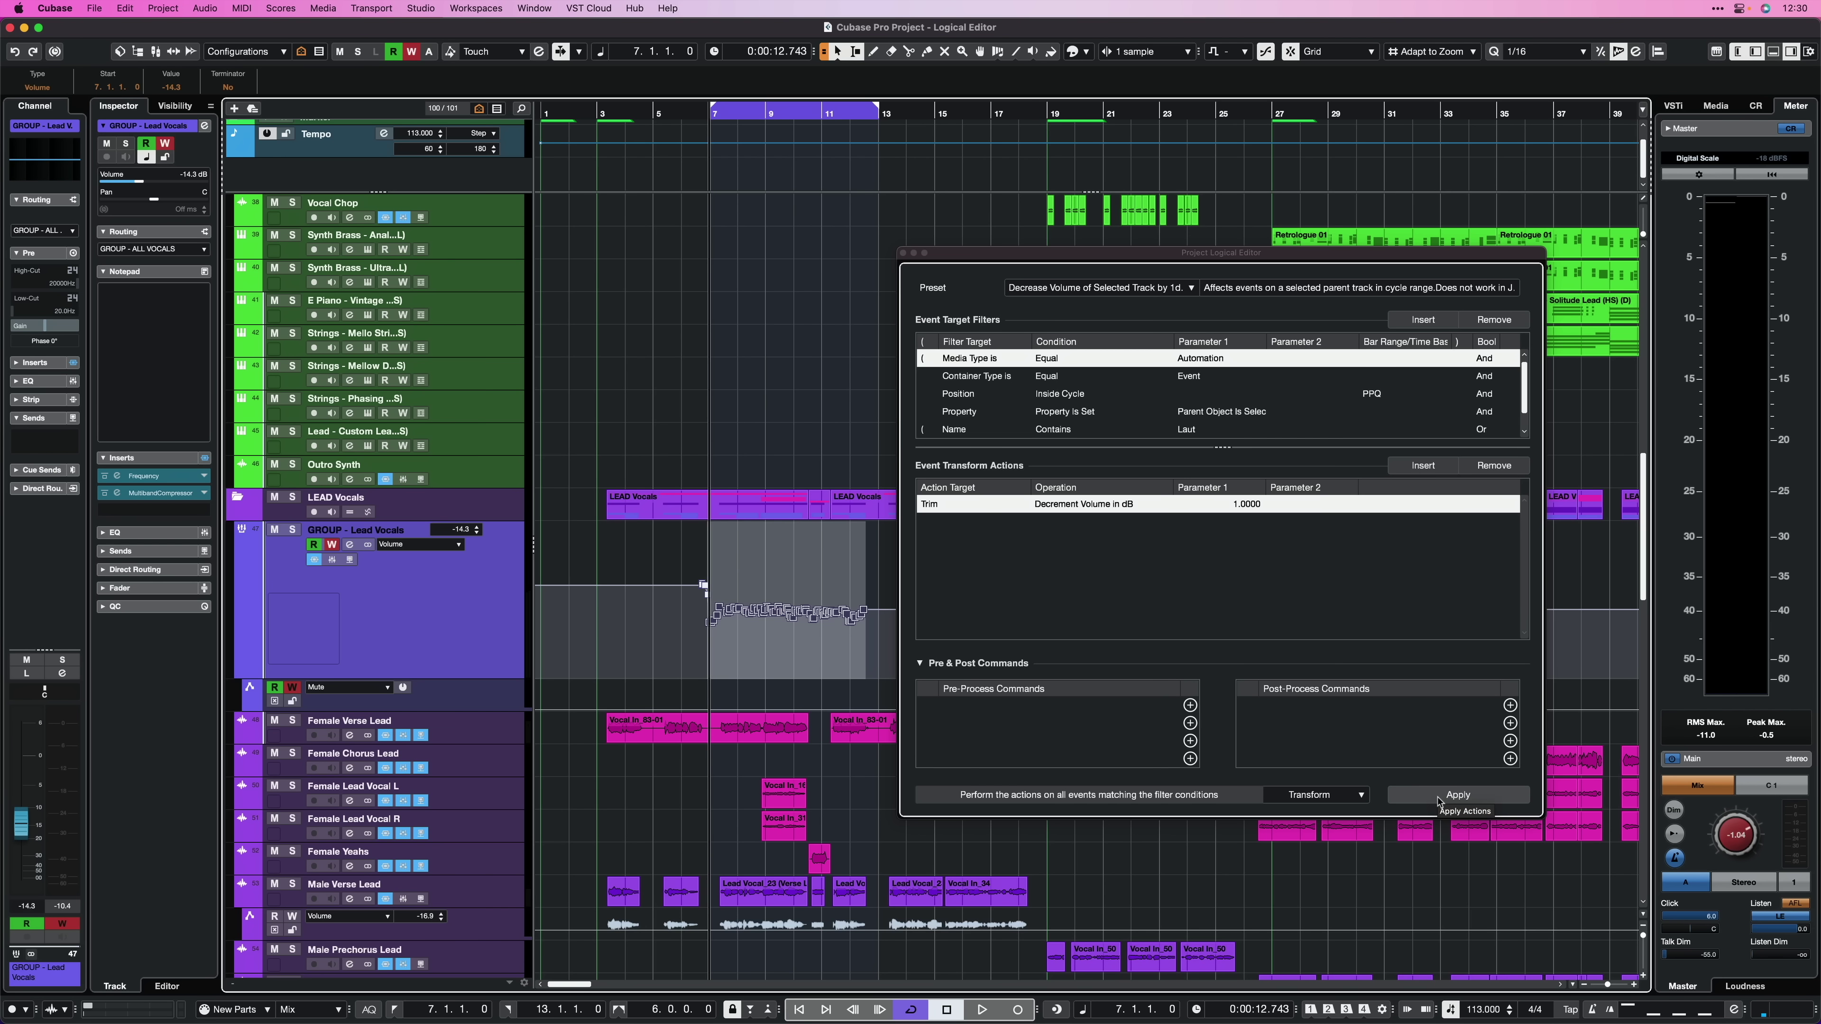
pyautogui.click(685, 674)
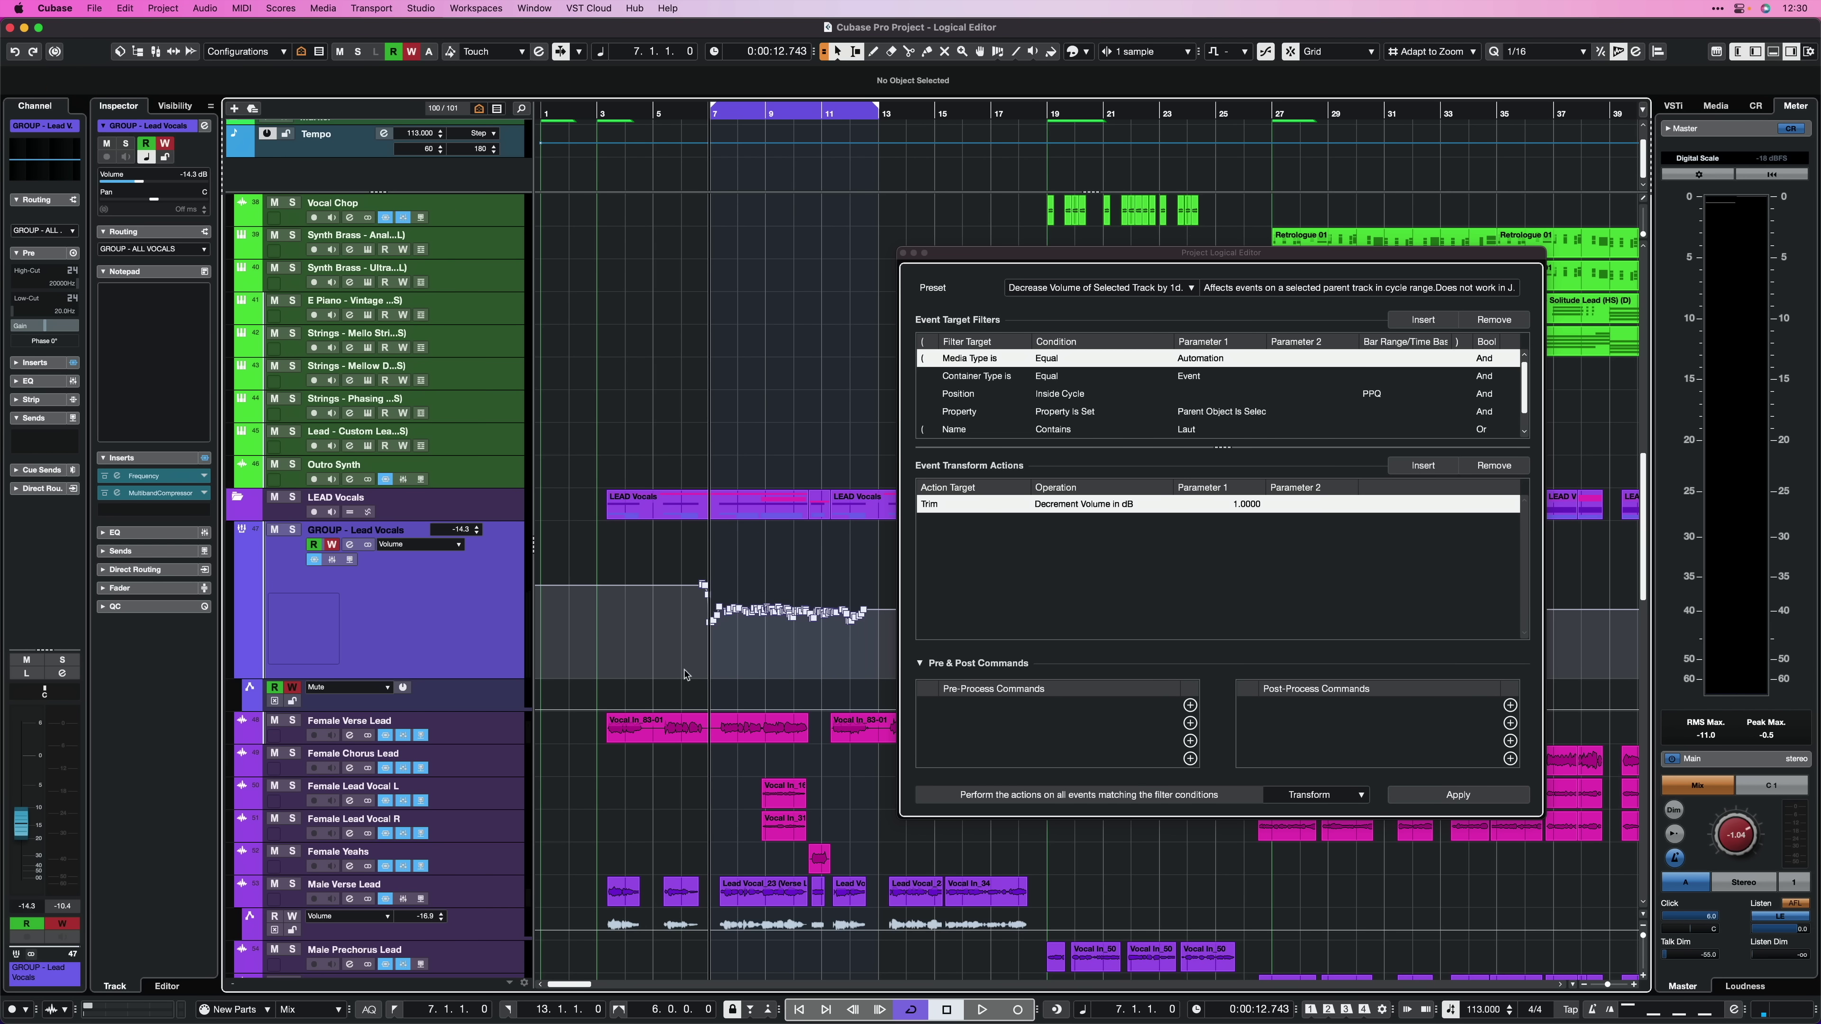
pyautogui.click(1466, 797)
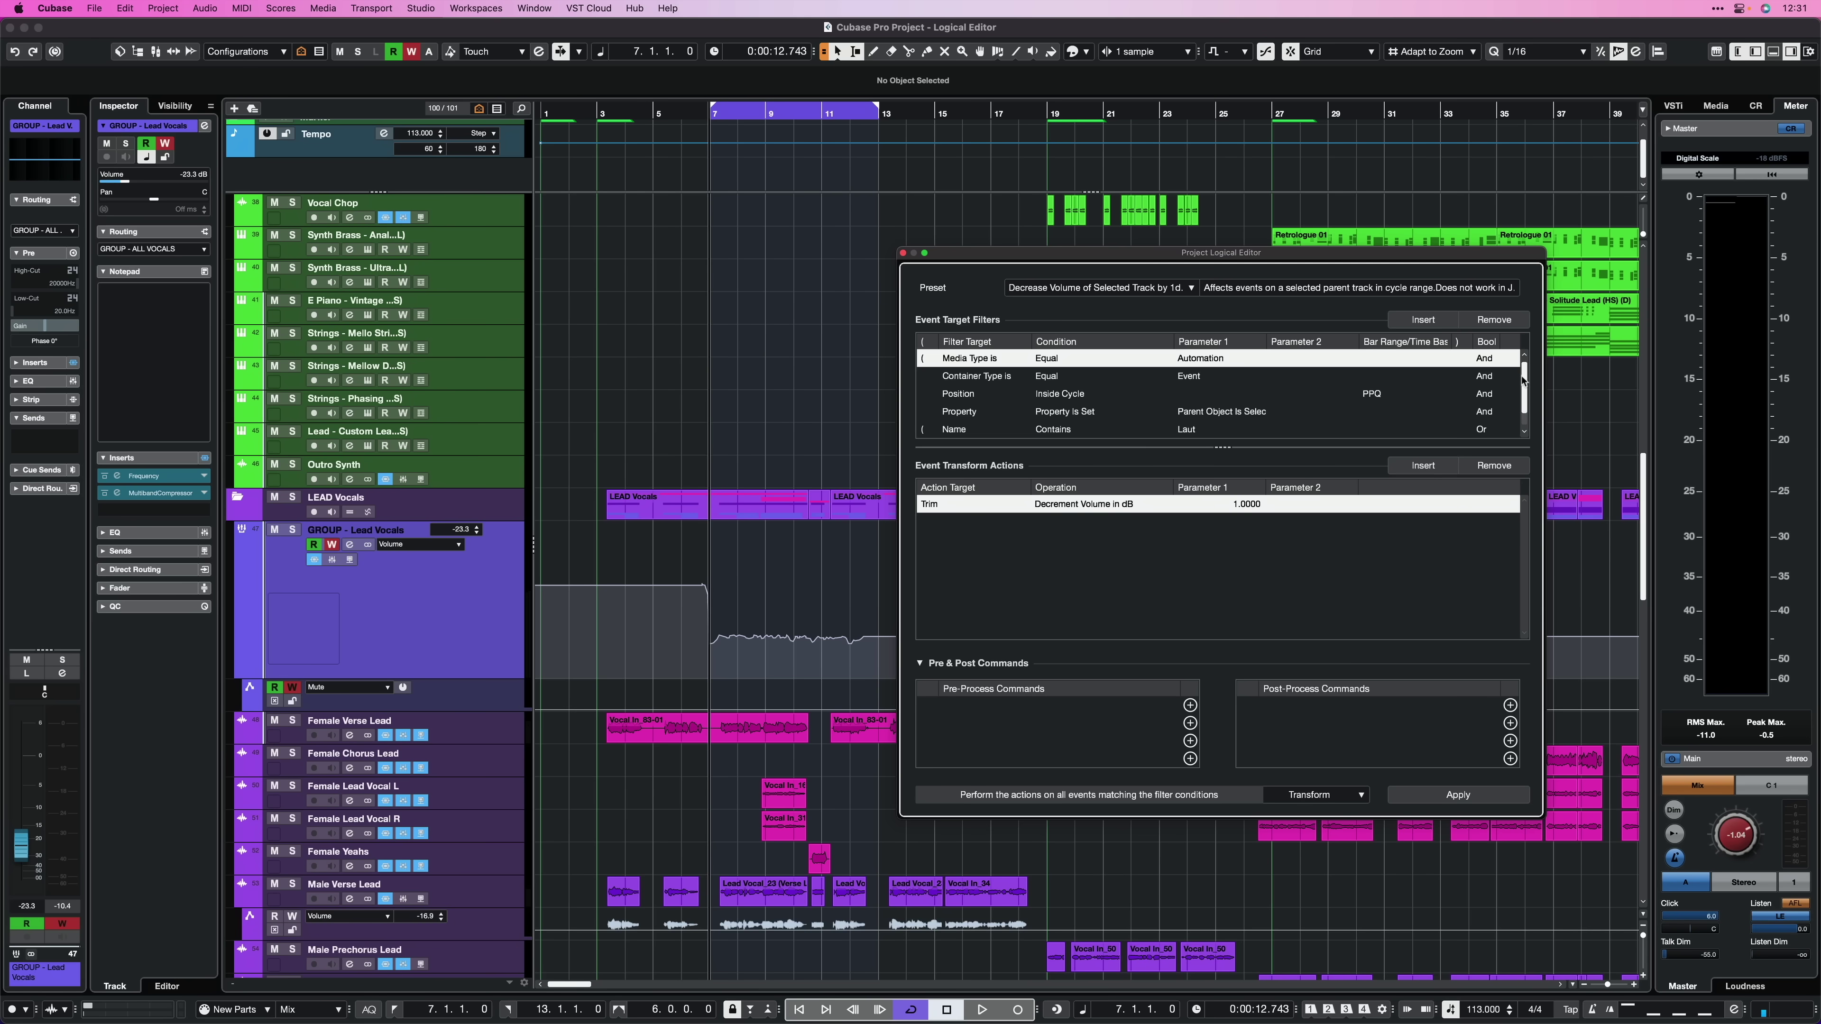
# Change the Trim action to Increment Volume in dB with a value of 2.0000, and apply it repeatedly to the vocal automation.
pyautogui.scroll(-1, 1522, 380)
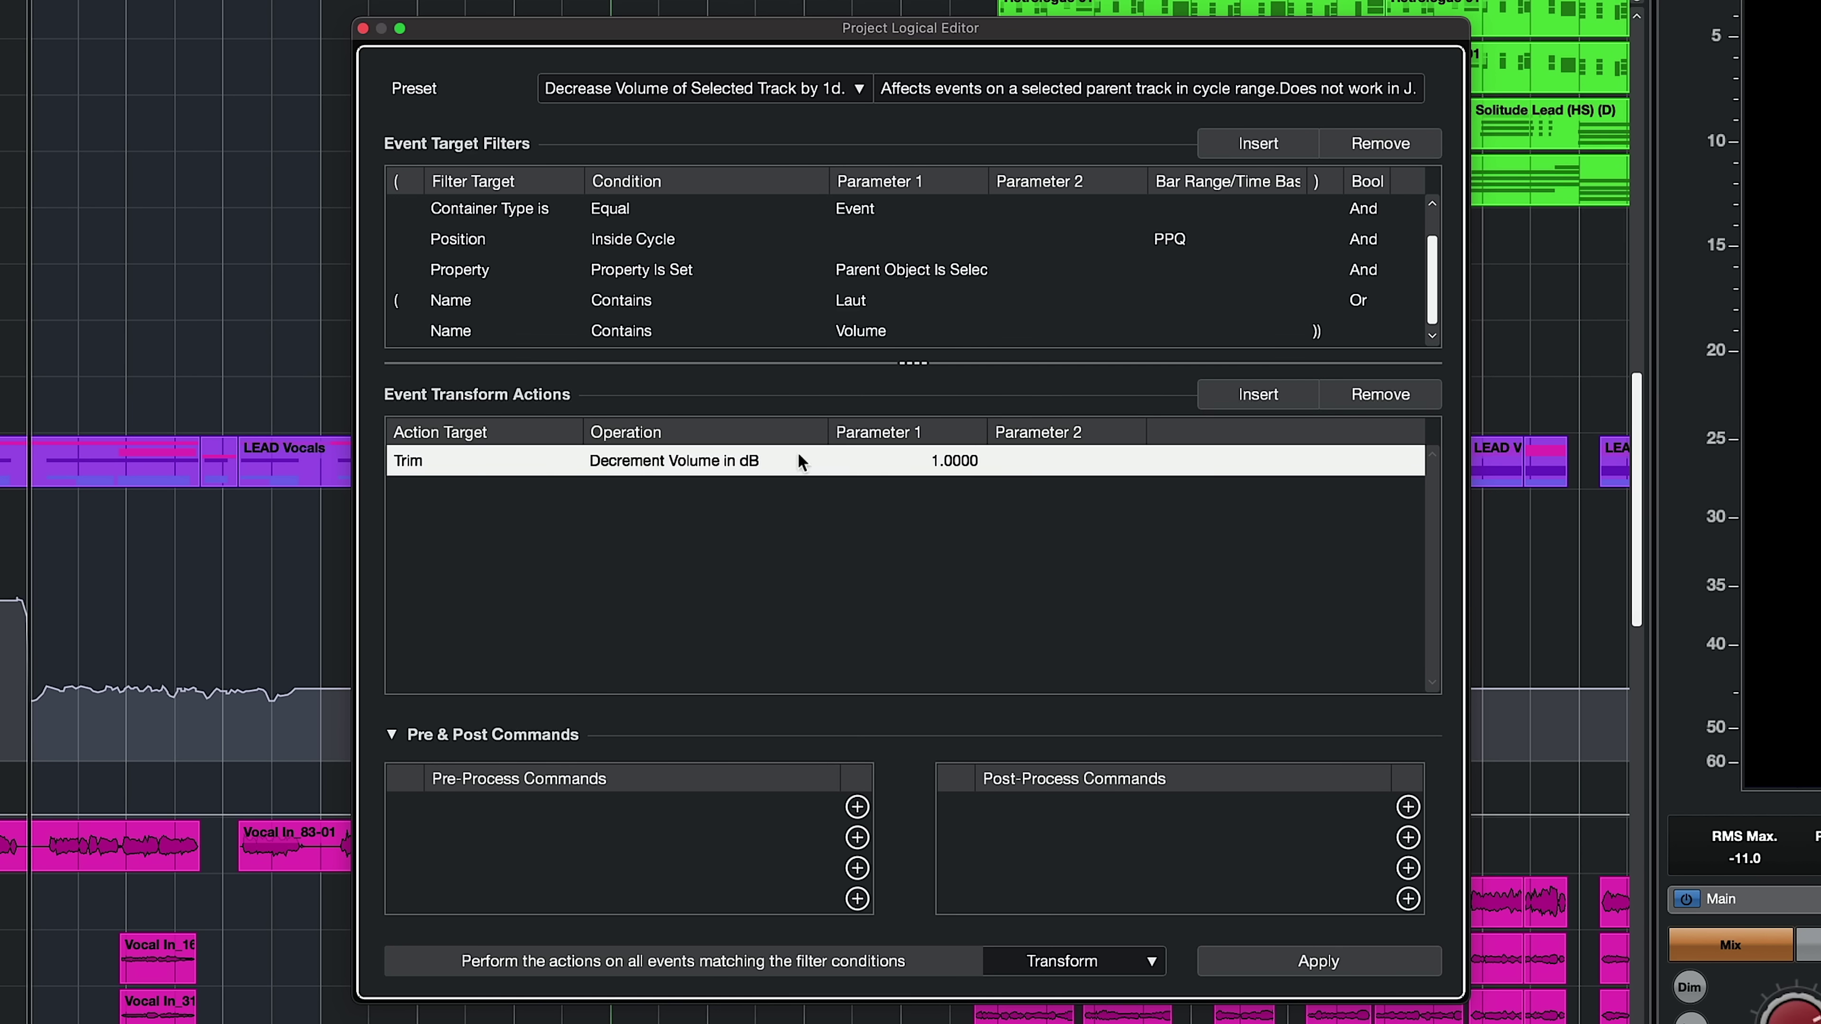
pyautogui.click(647, 470)
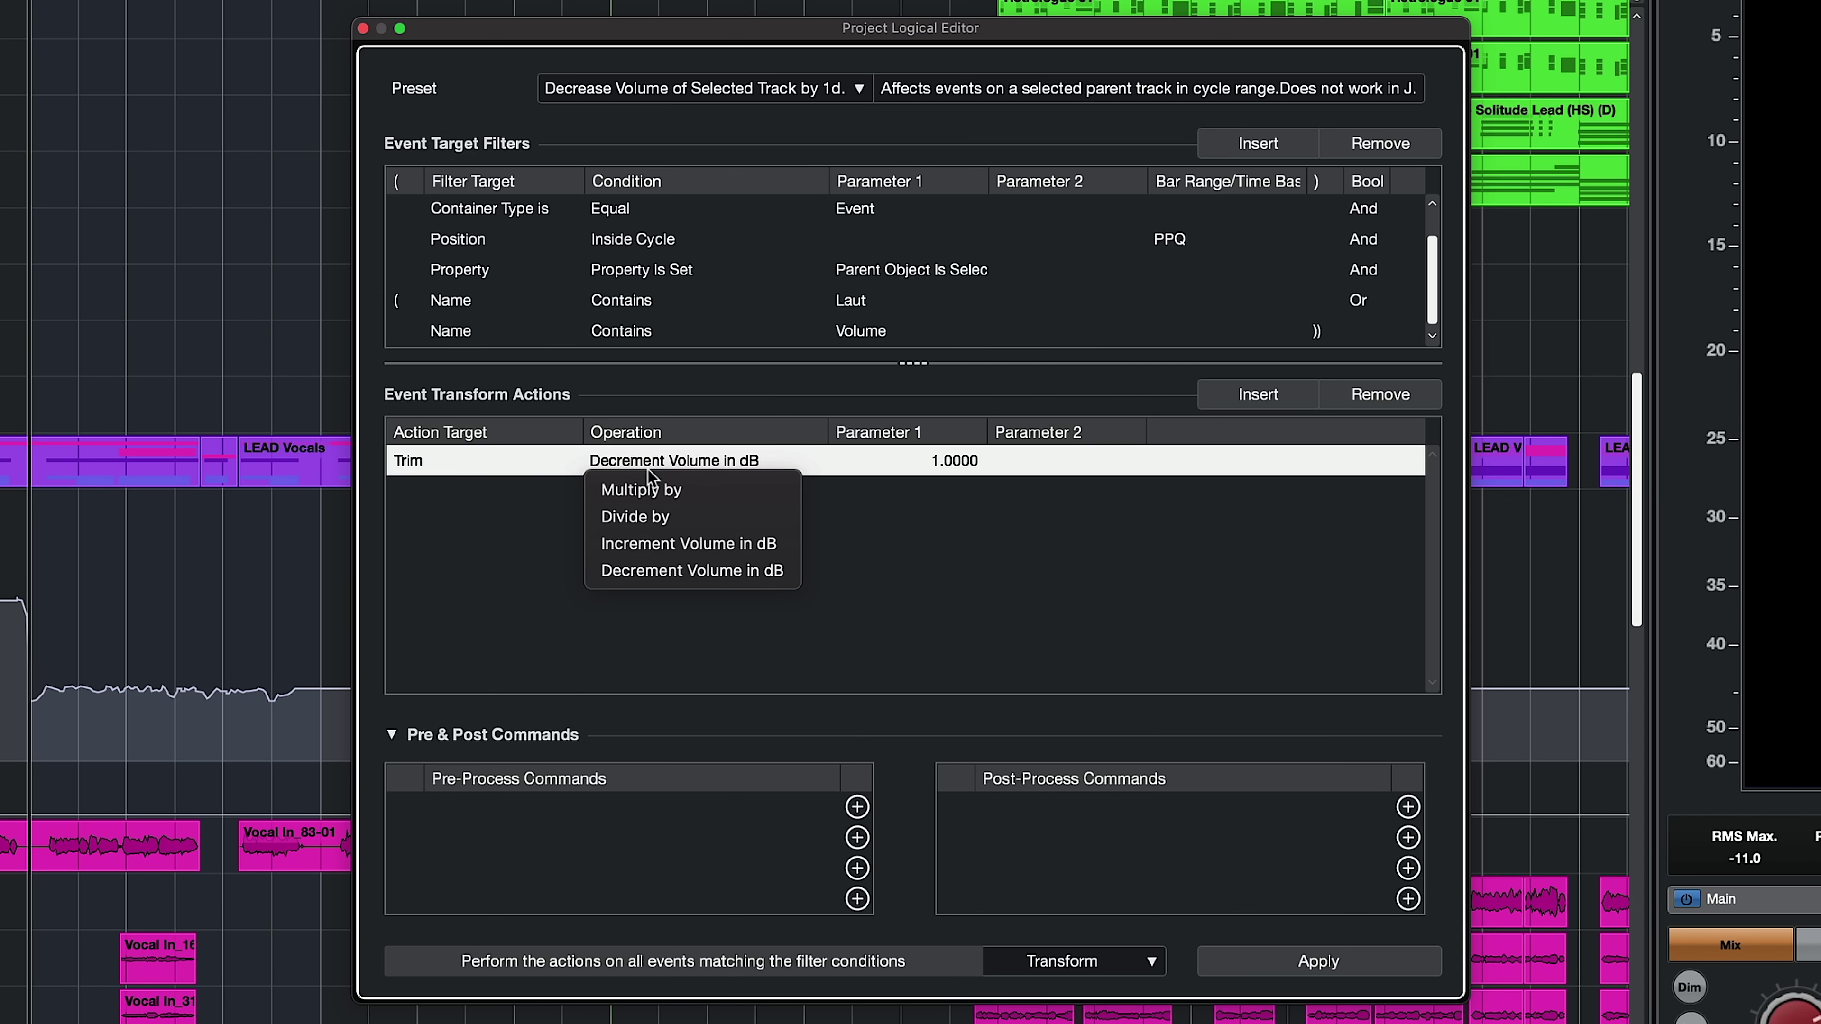
pyautogui.click(637, 544)
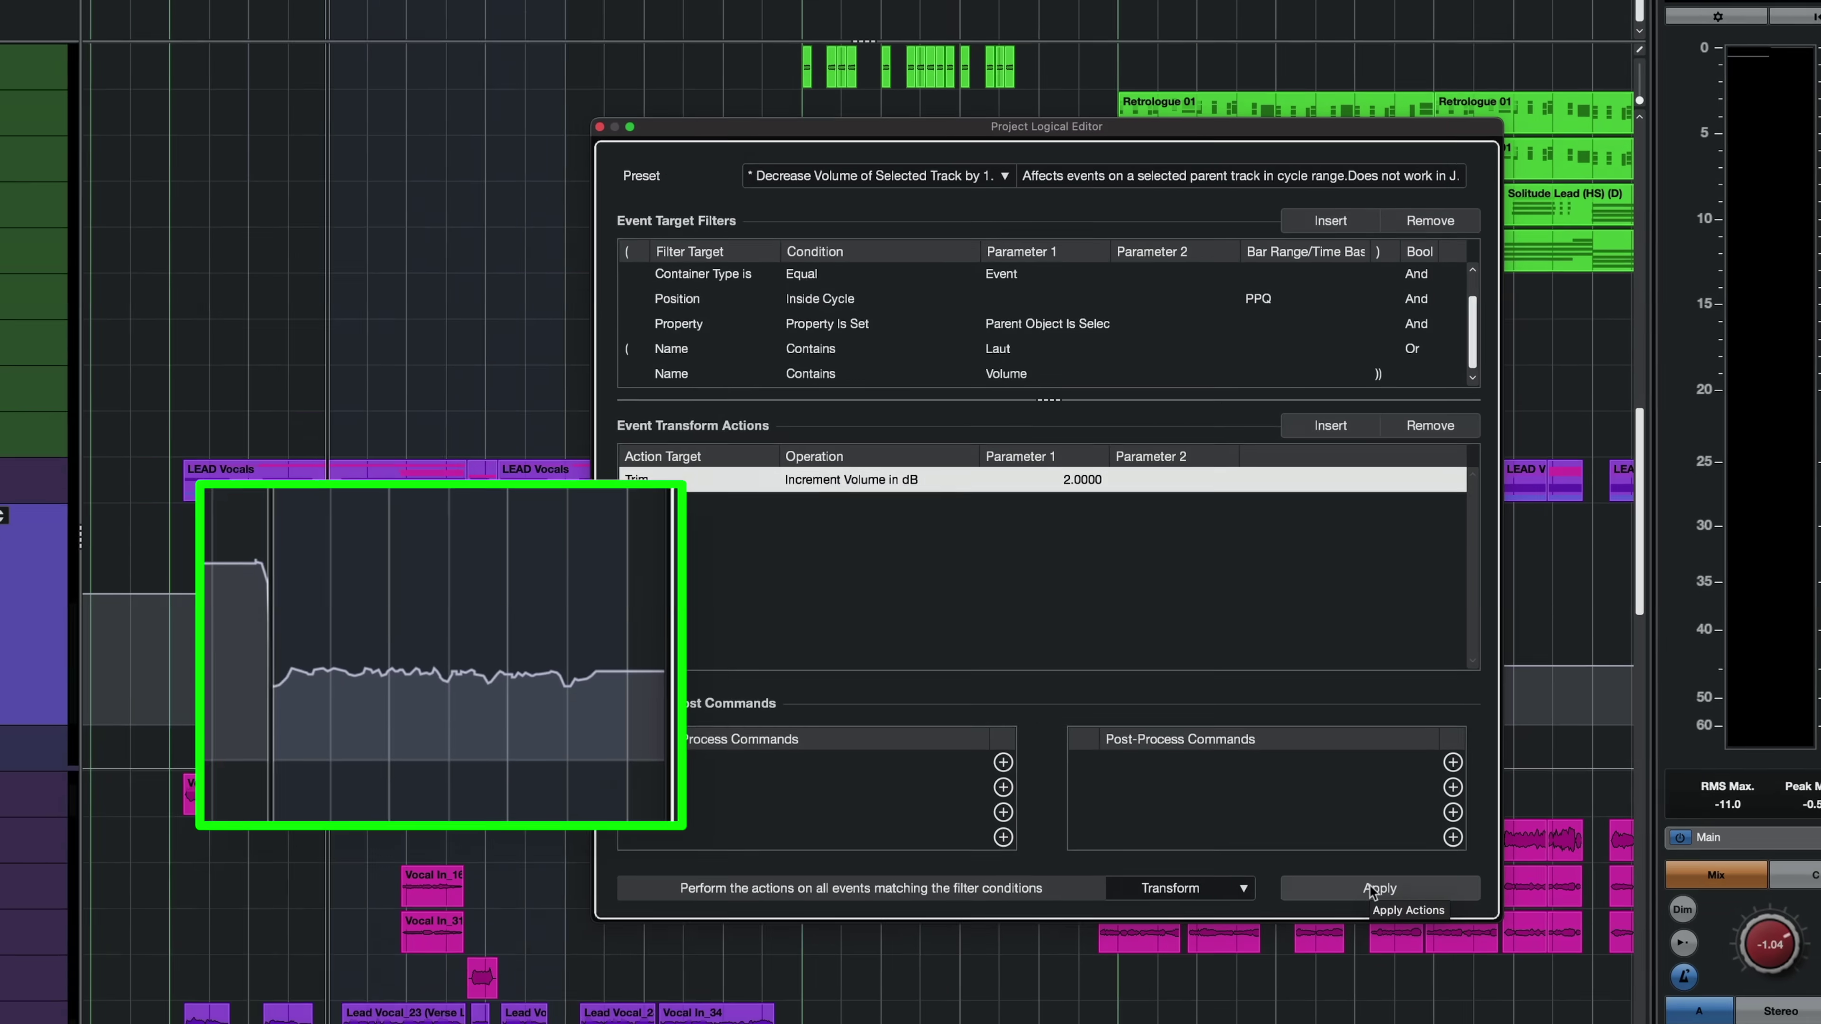
pyautogui.click(1309, 965)
pyautogui.click(1453, 795)
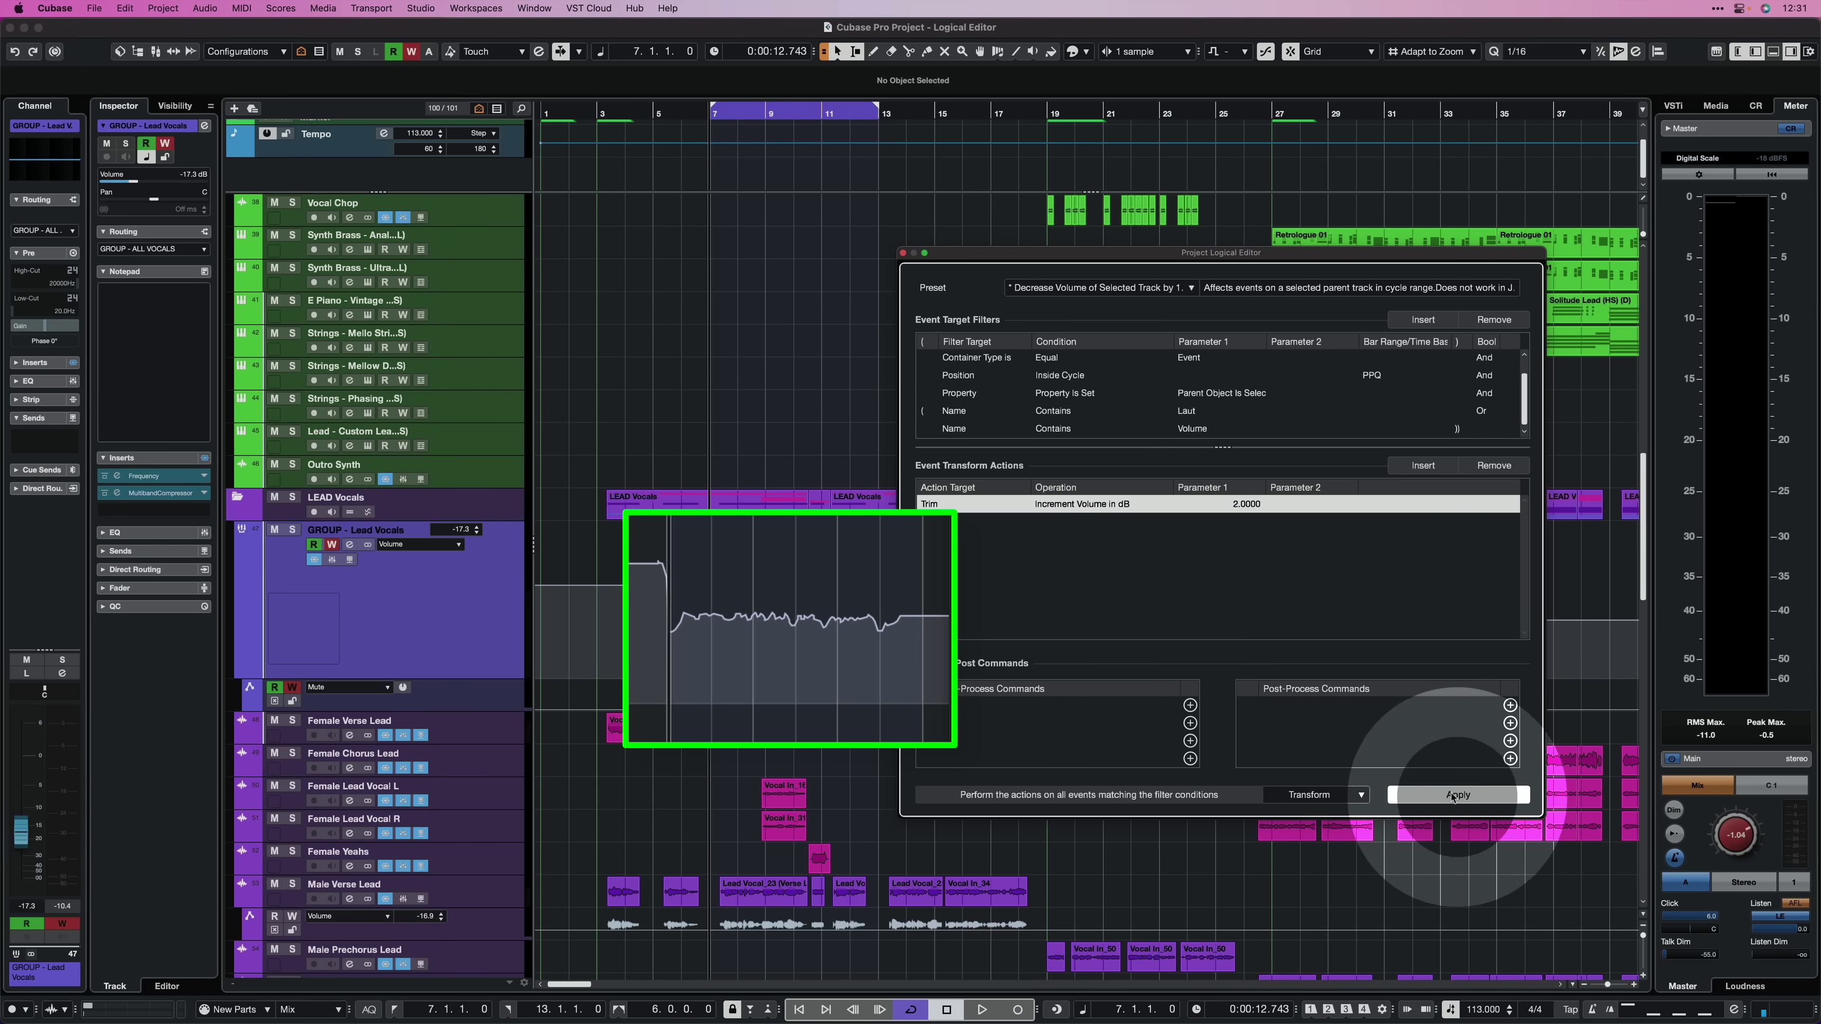
pyautogui.click(1452, 795)
pyautogui.click(1452, 795)
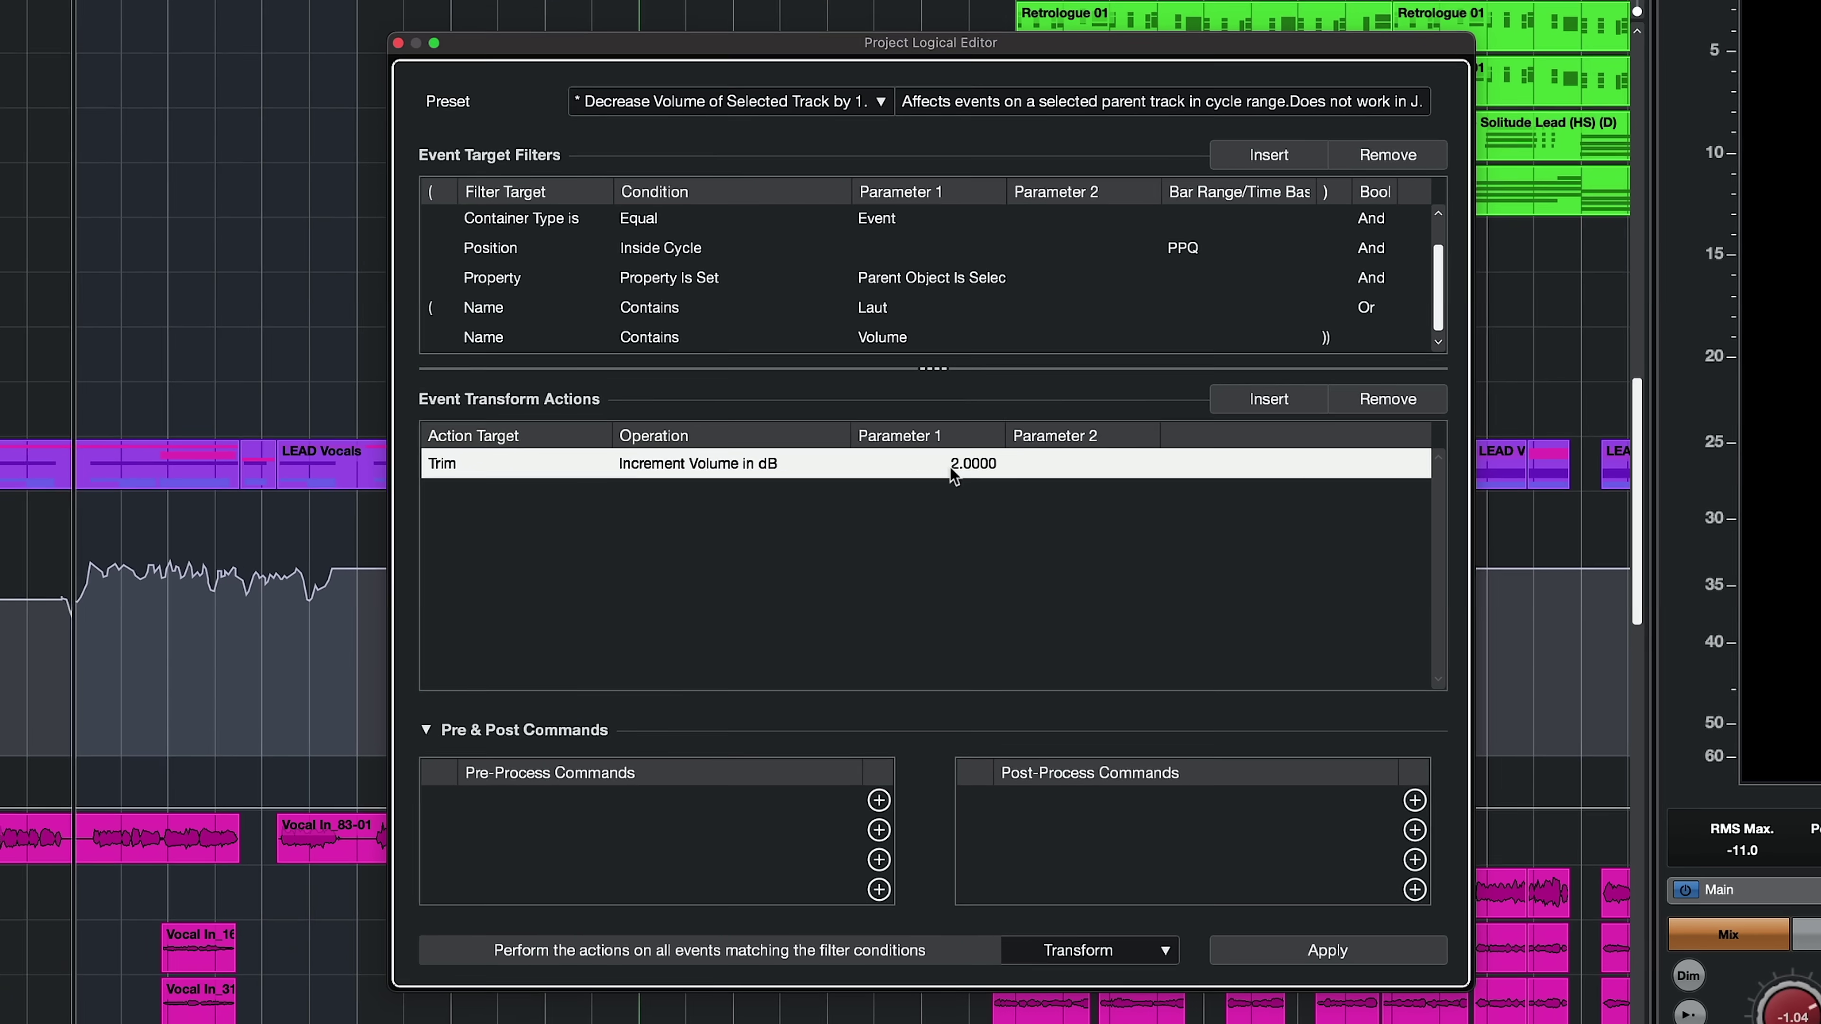
# Set the volume increment to 1.0000 dB and save it as an Automation preset, replacing "Decrease" with "Increase" in the name.
pyautogui.click(1233, 505)
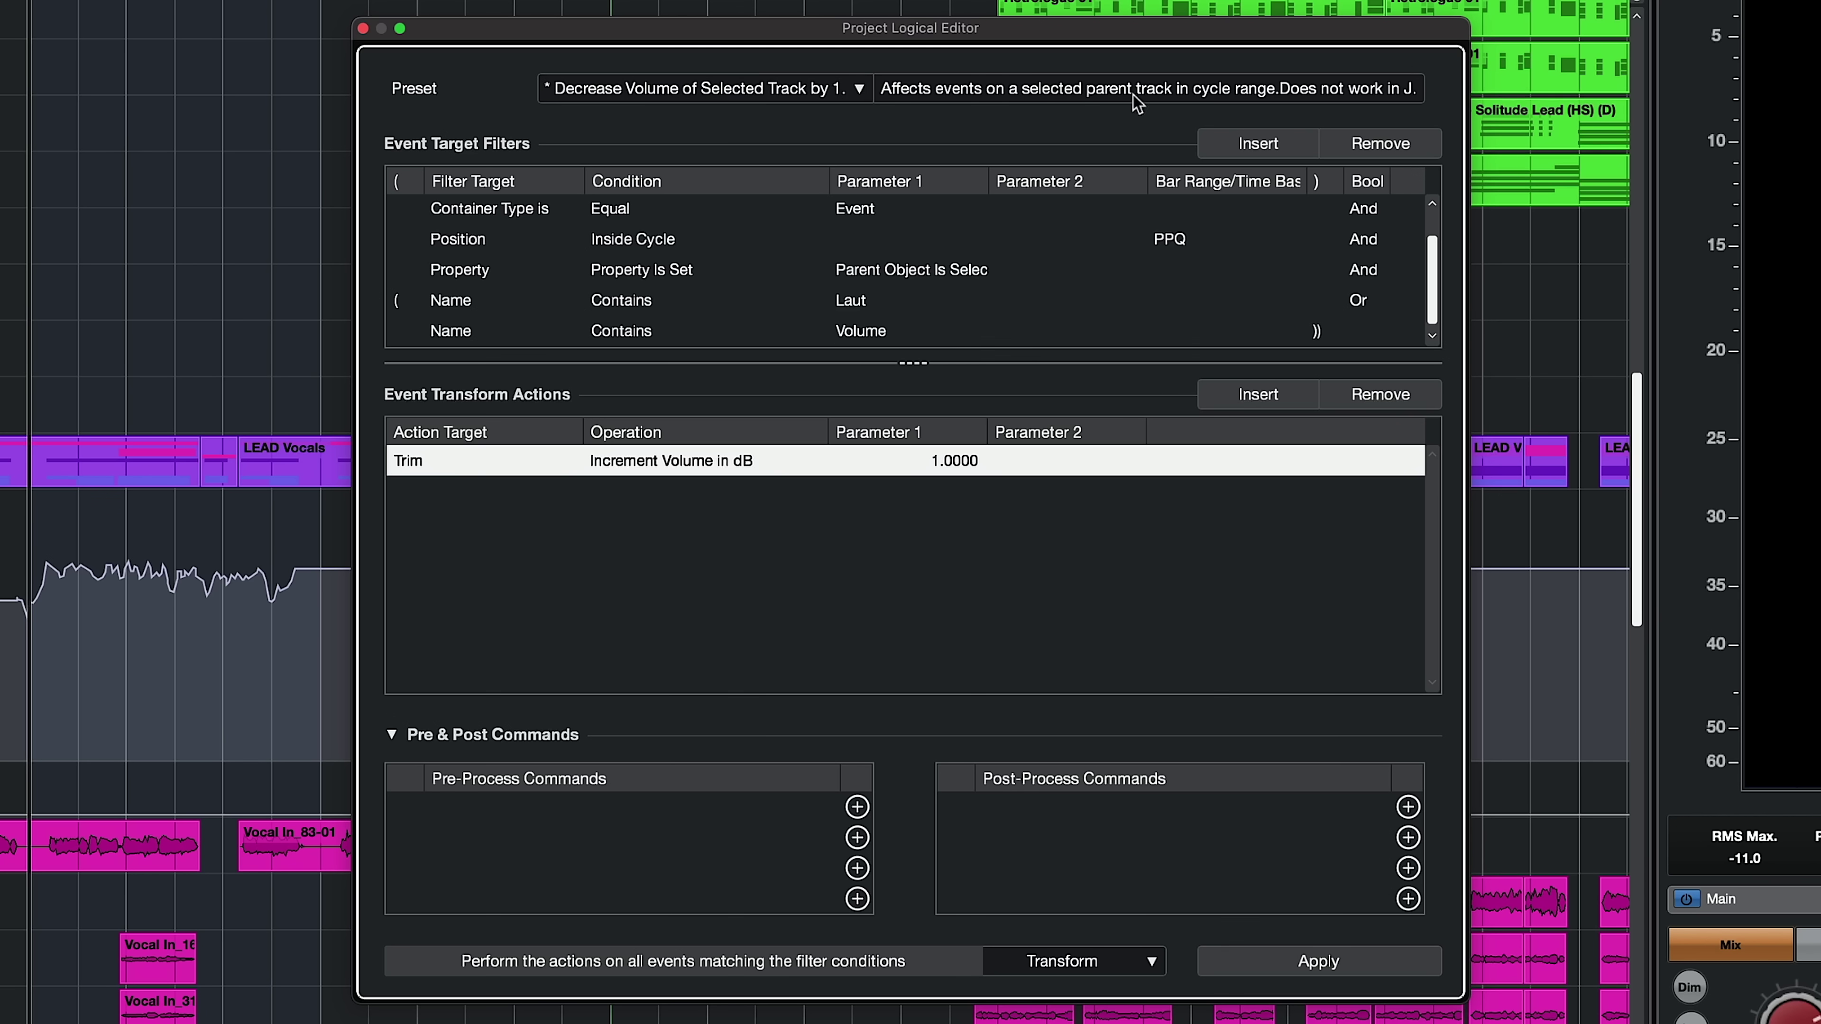
pyautogui.click(859, 89)
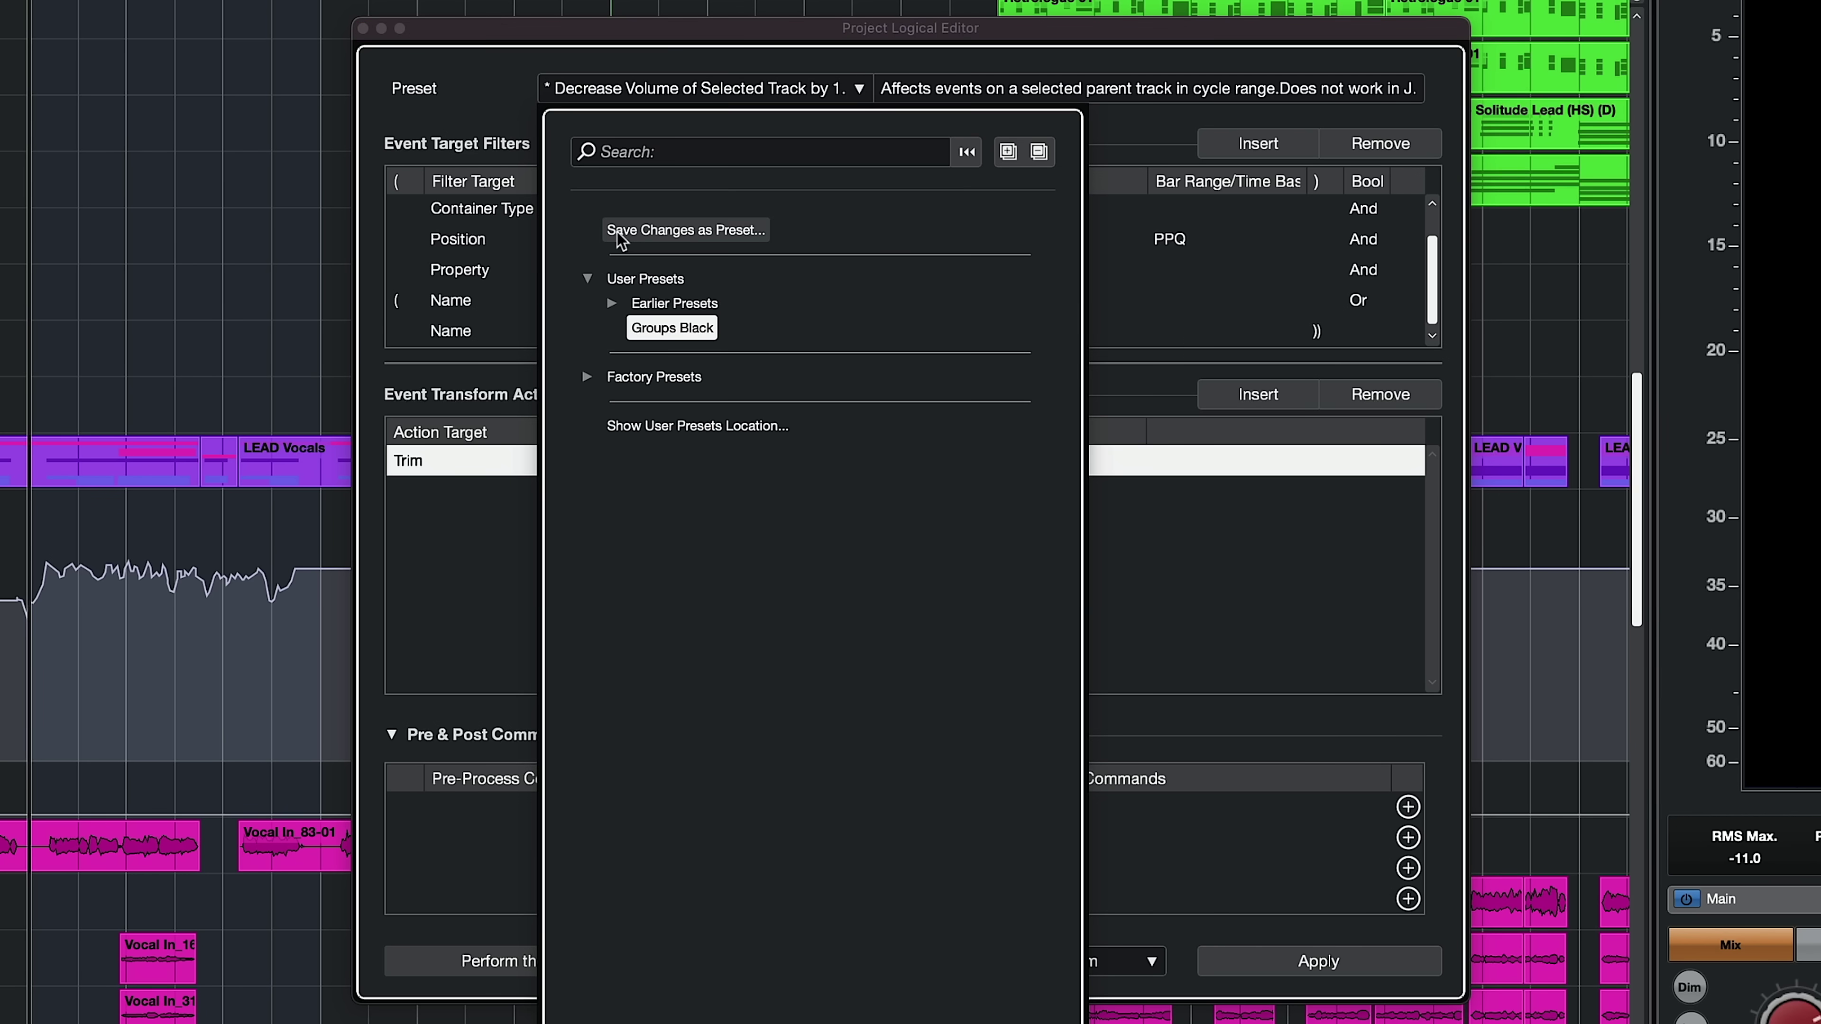
pyautogui.click(685, 228)
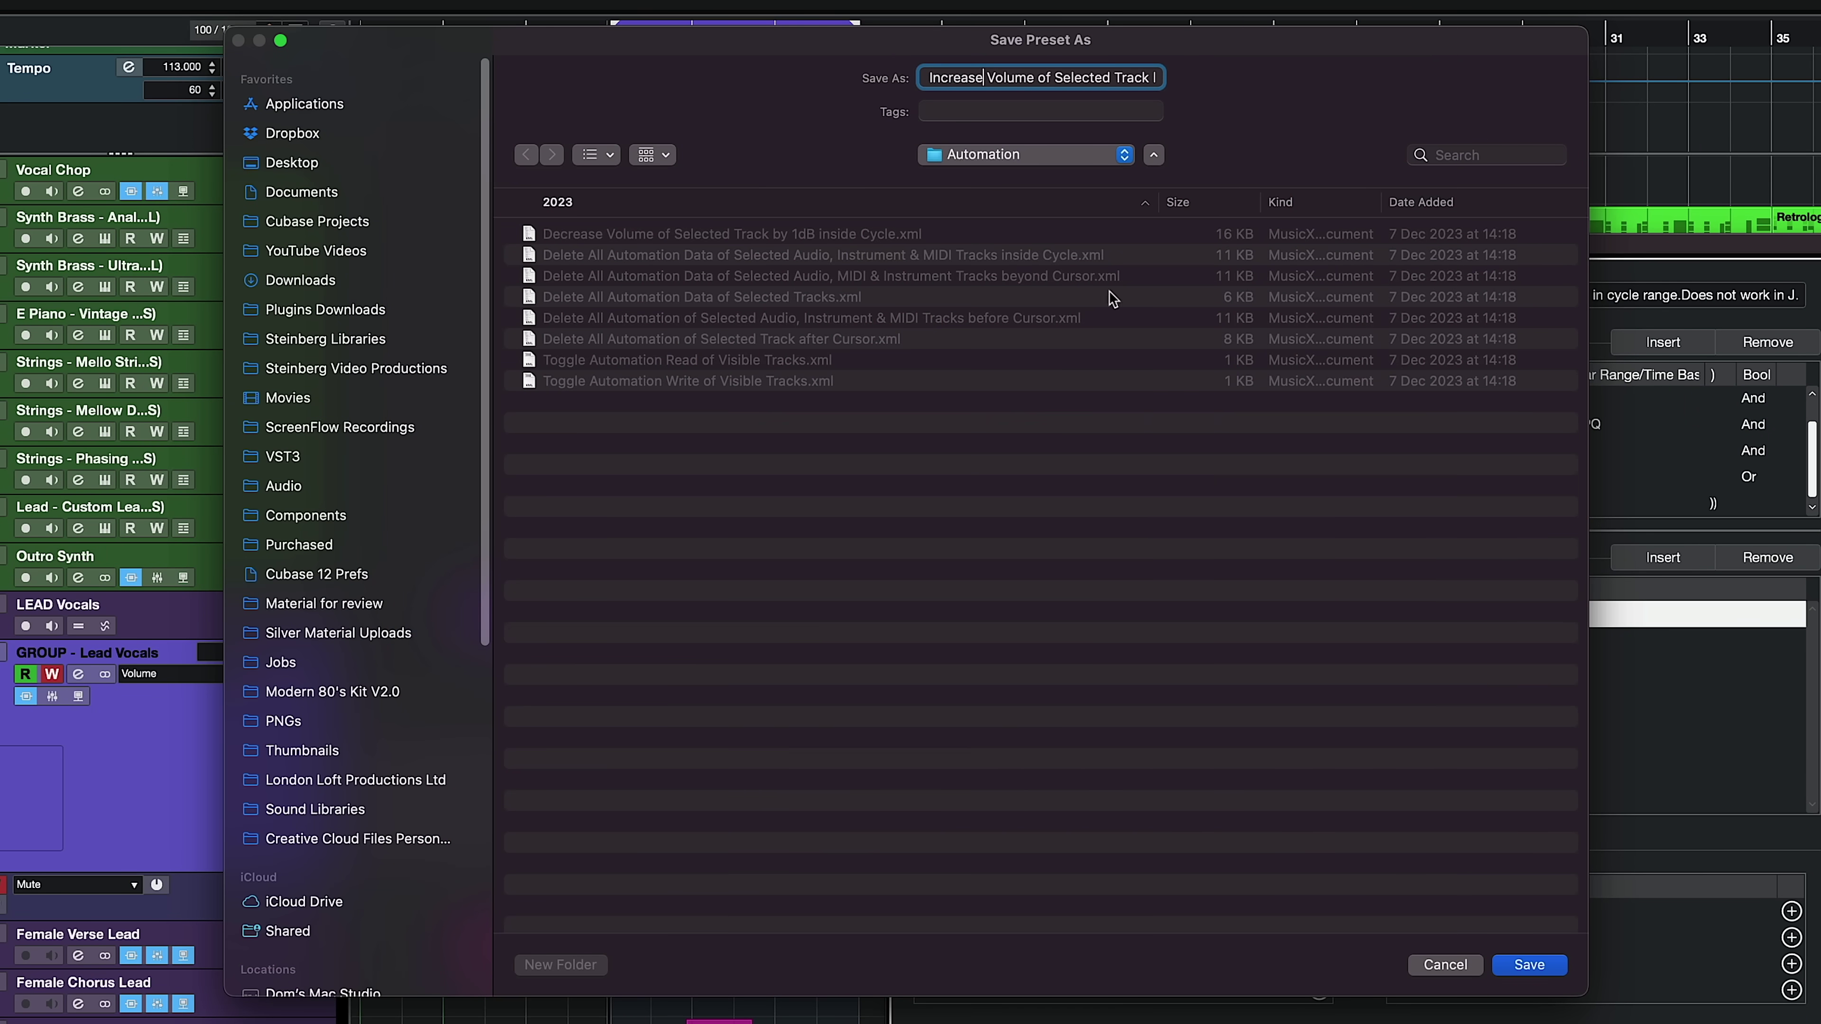
pyautogui.click(1526, 964)
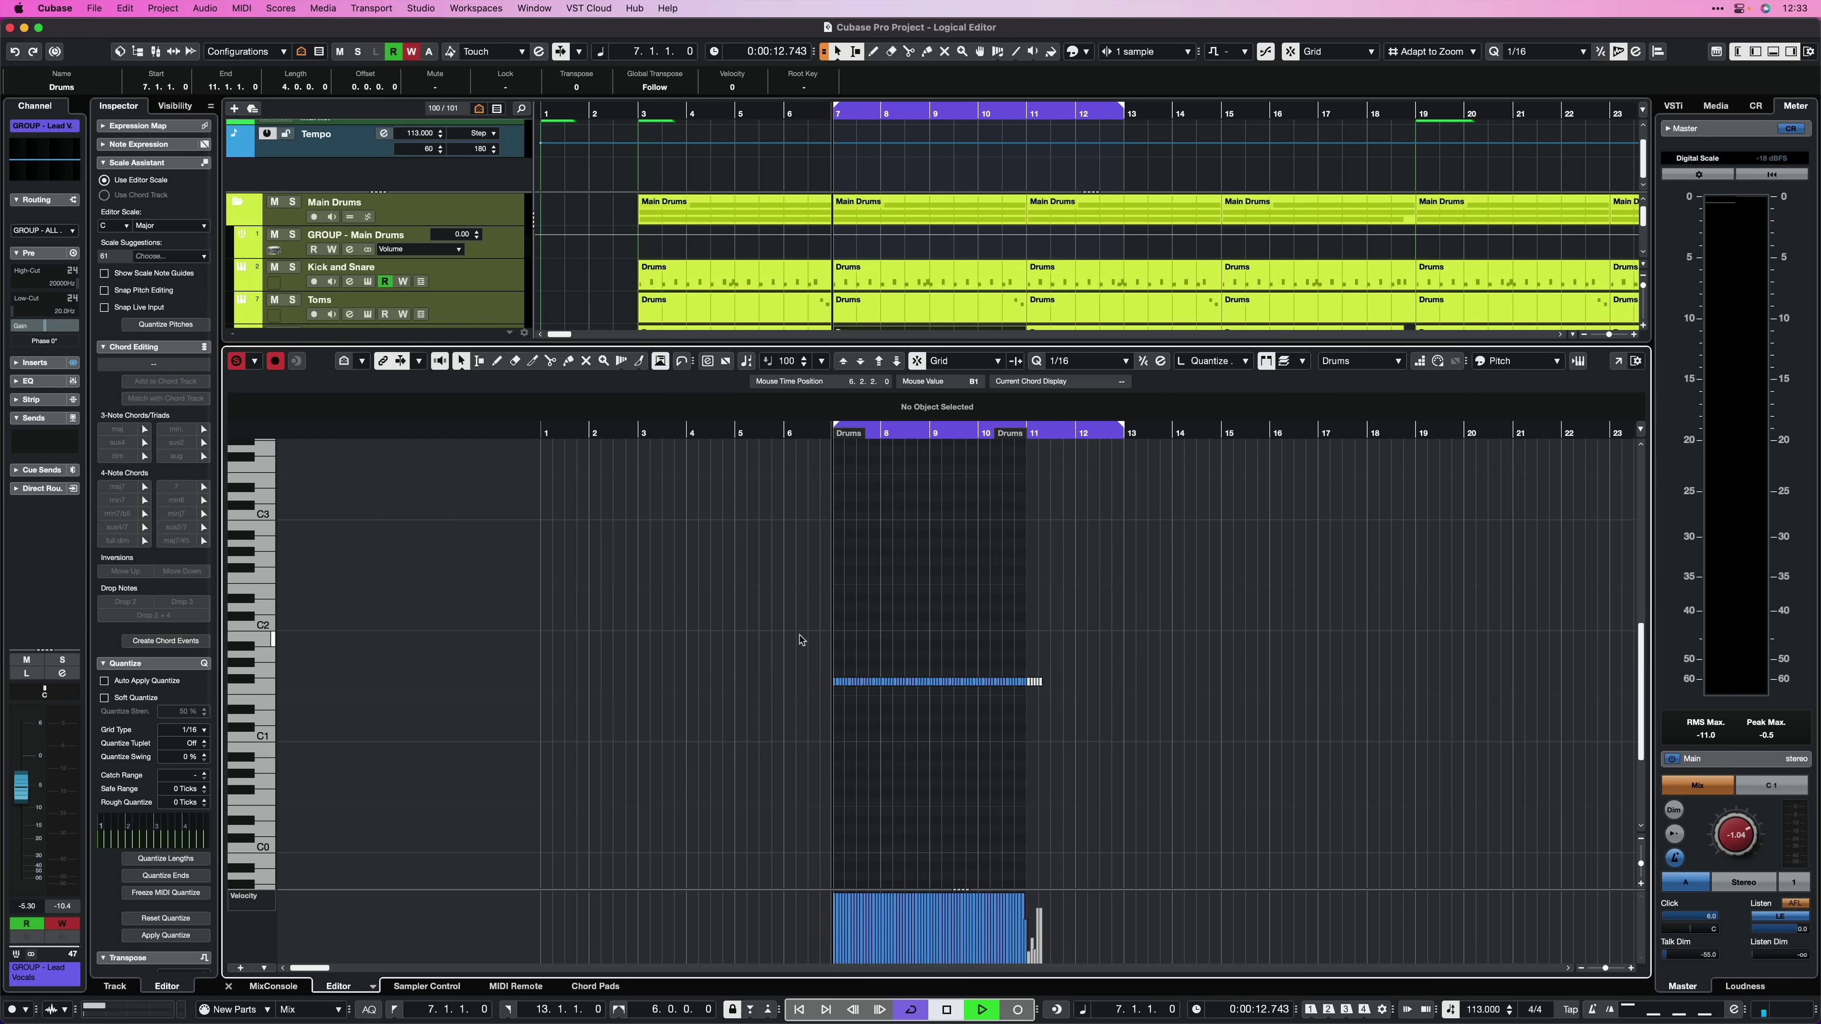
# Stop the drum playback and load the Notes Velocity factory preset "Randomize Velocity Relatively (-10 to 10)" in the MIDI Logical Editor.
pyautogui.press('space')
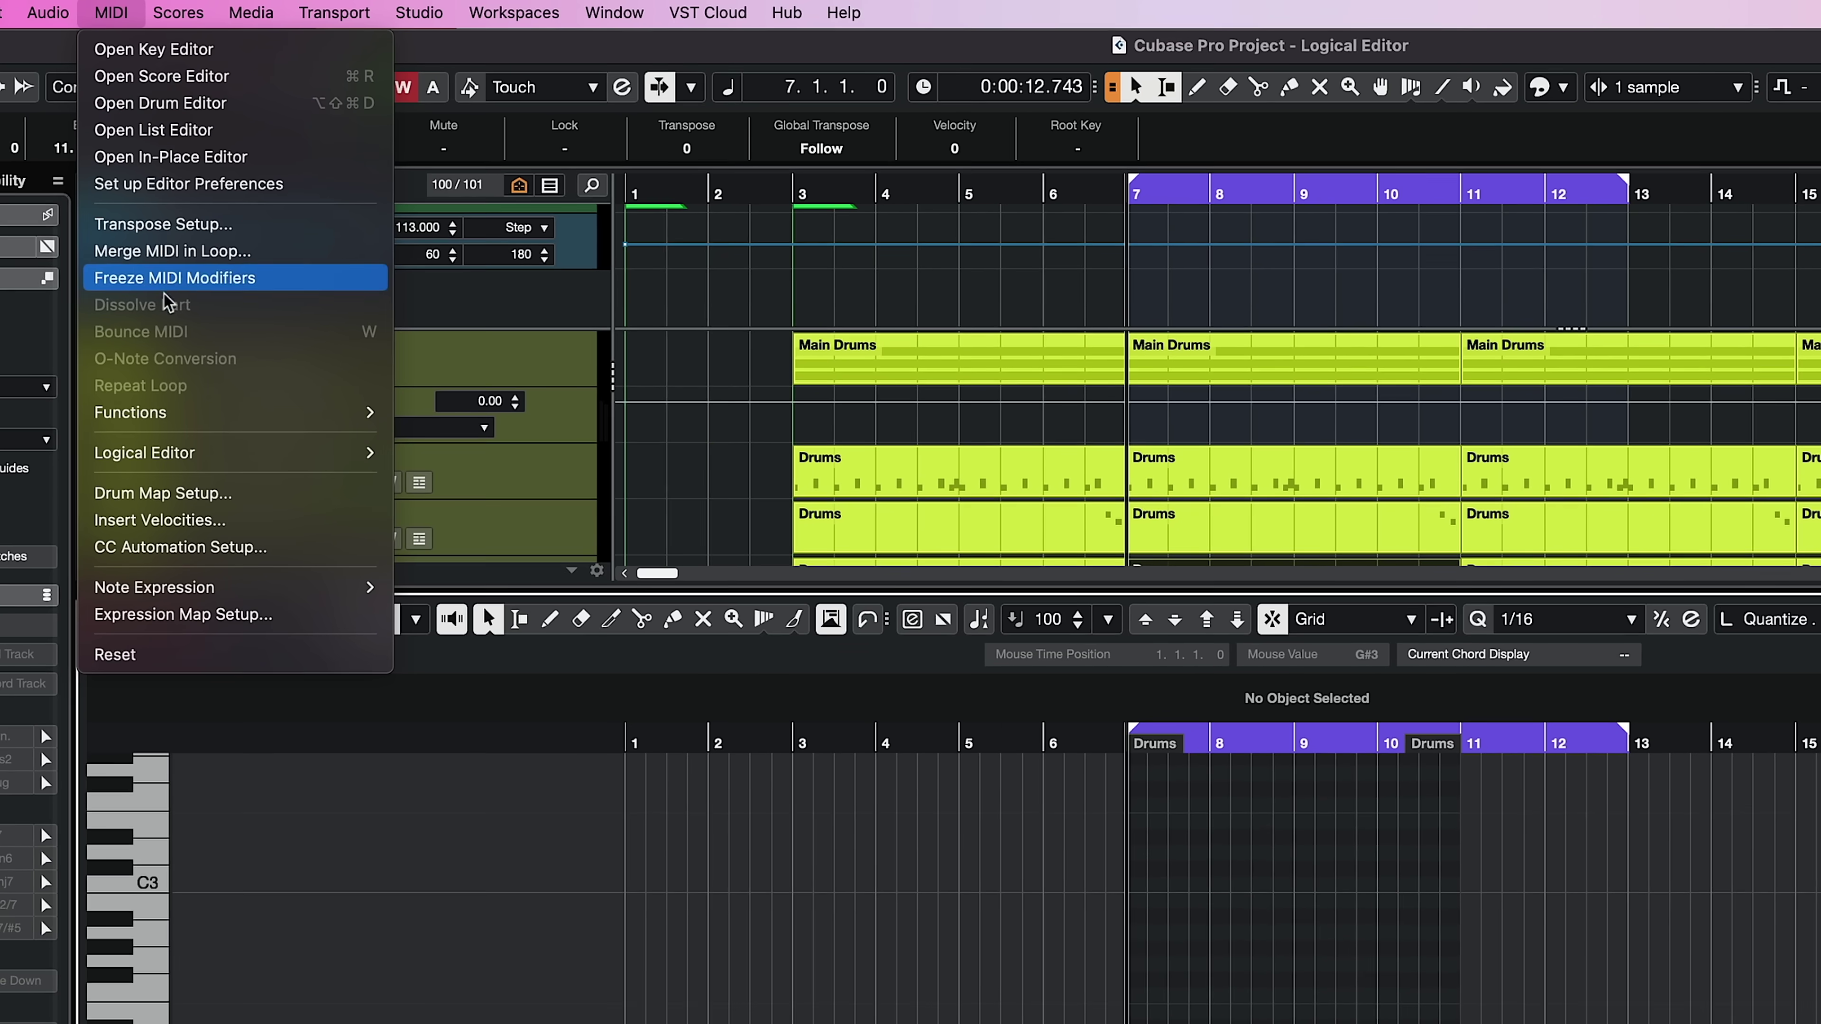
pyautogui.moveTo(179, 463)
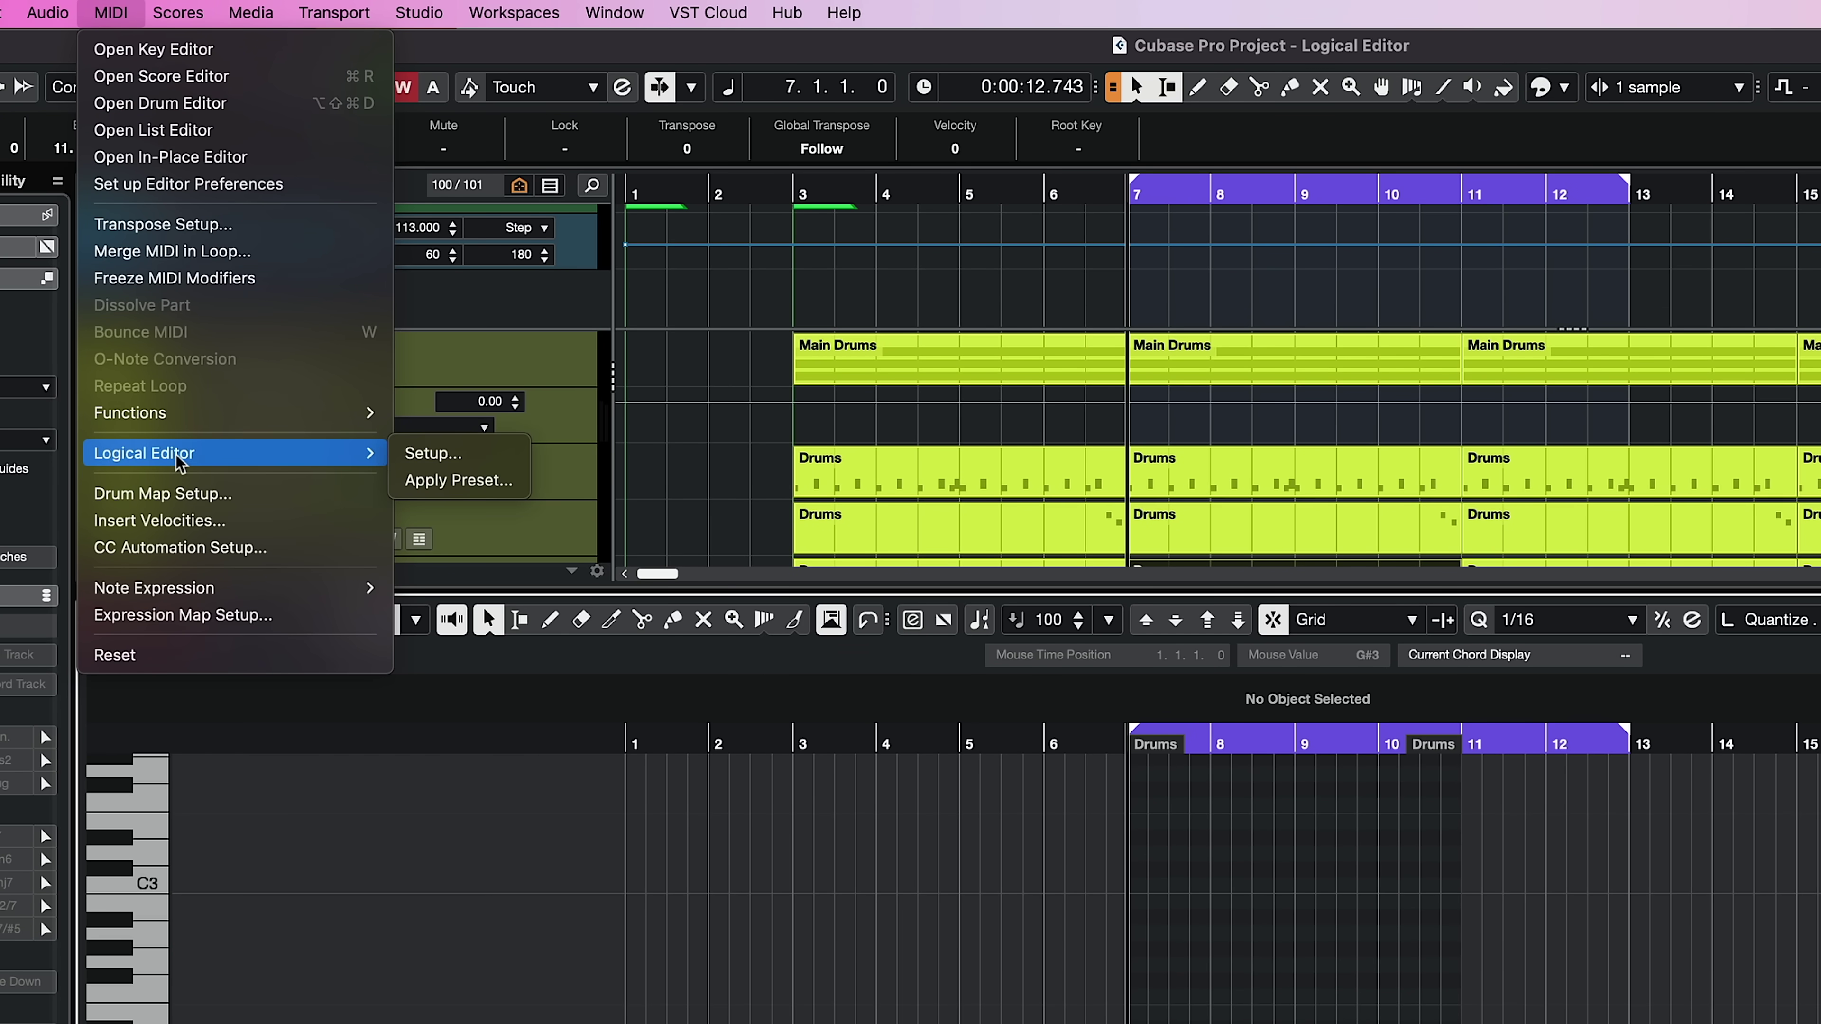
pyautogui.click(433, 453)
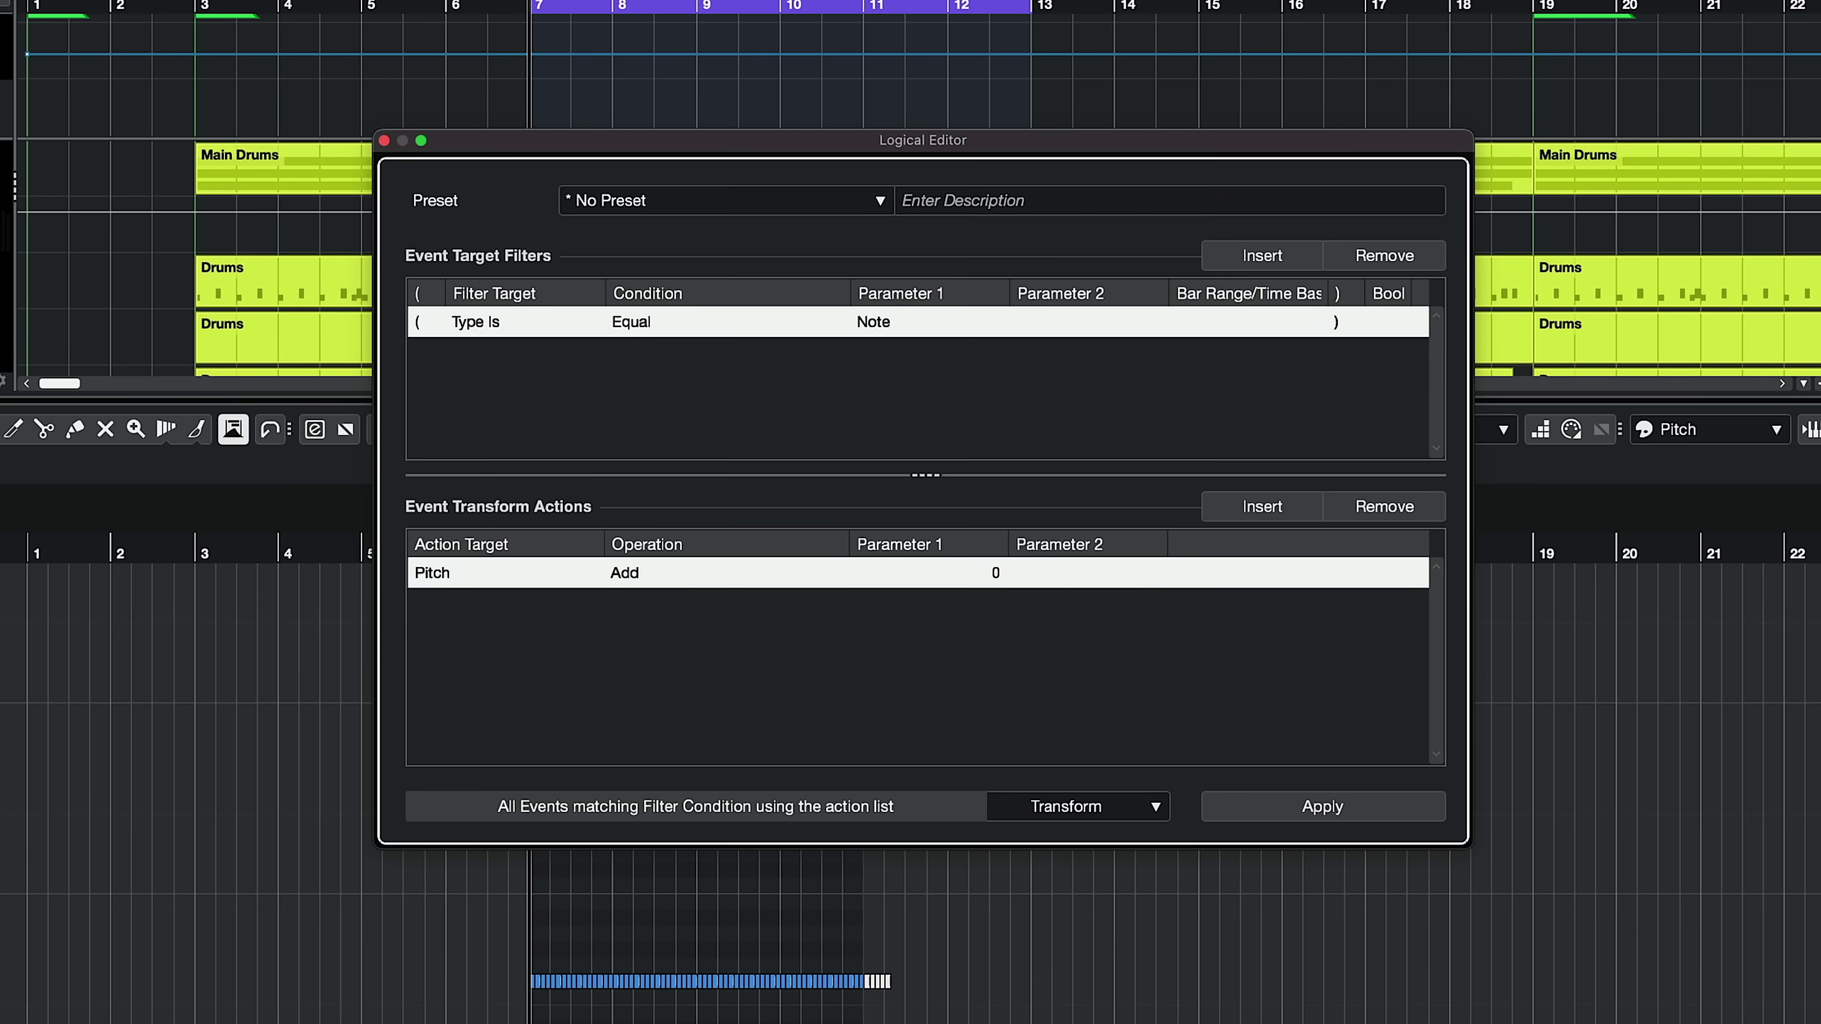
pyautogui.moveTo(608, 146); pyautogui.dragTo(754, 151)
pyautogui.click(783, 213)
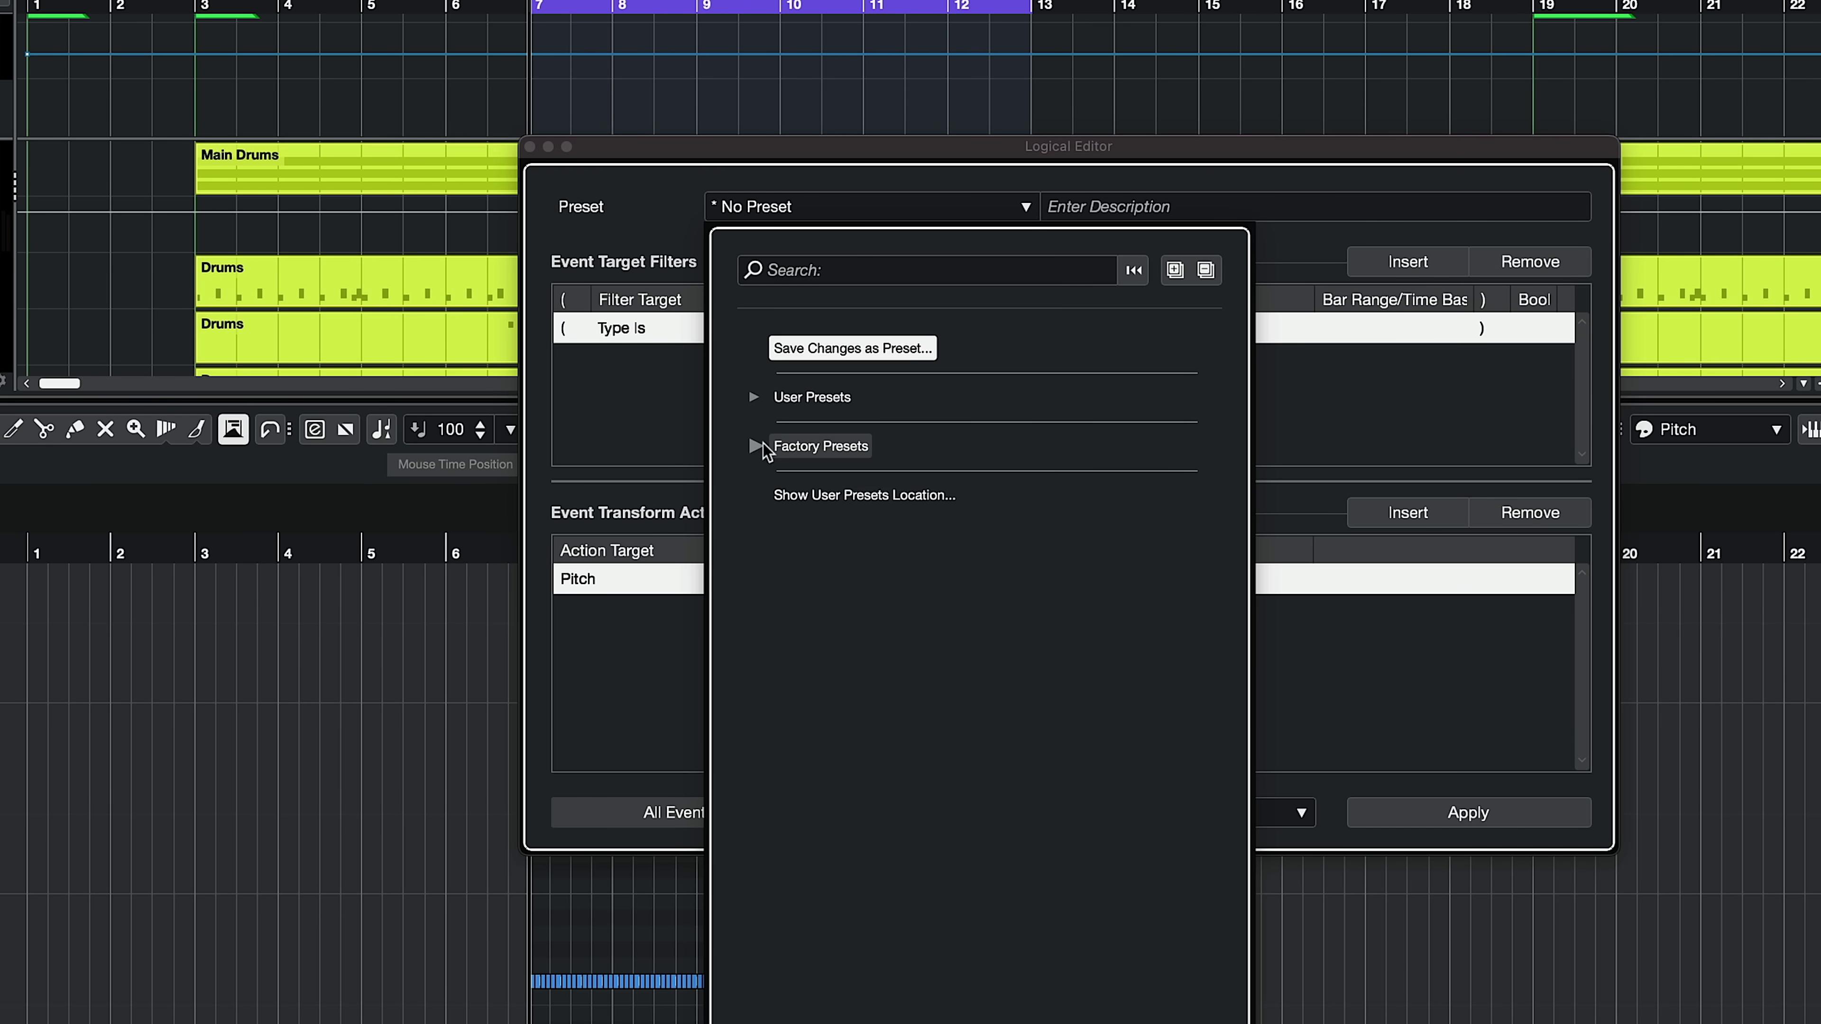
pyautogui.click(761, 446)
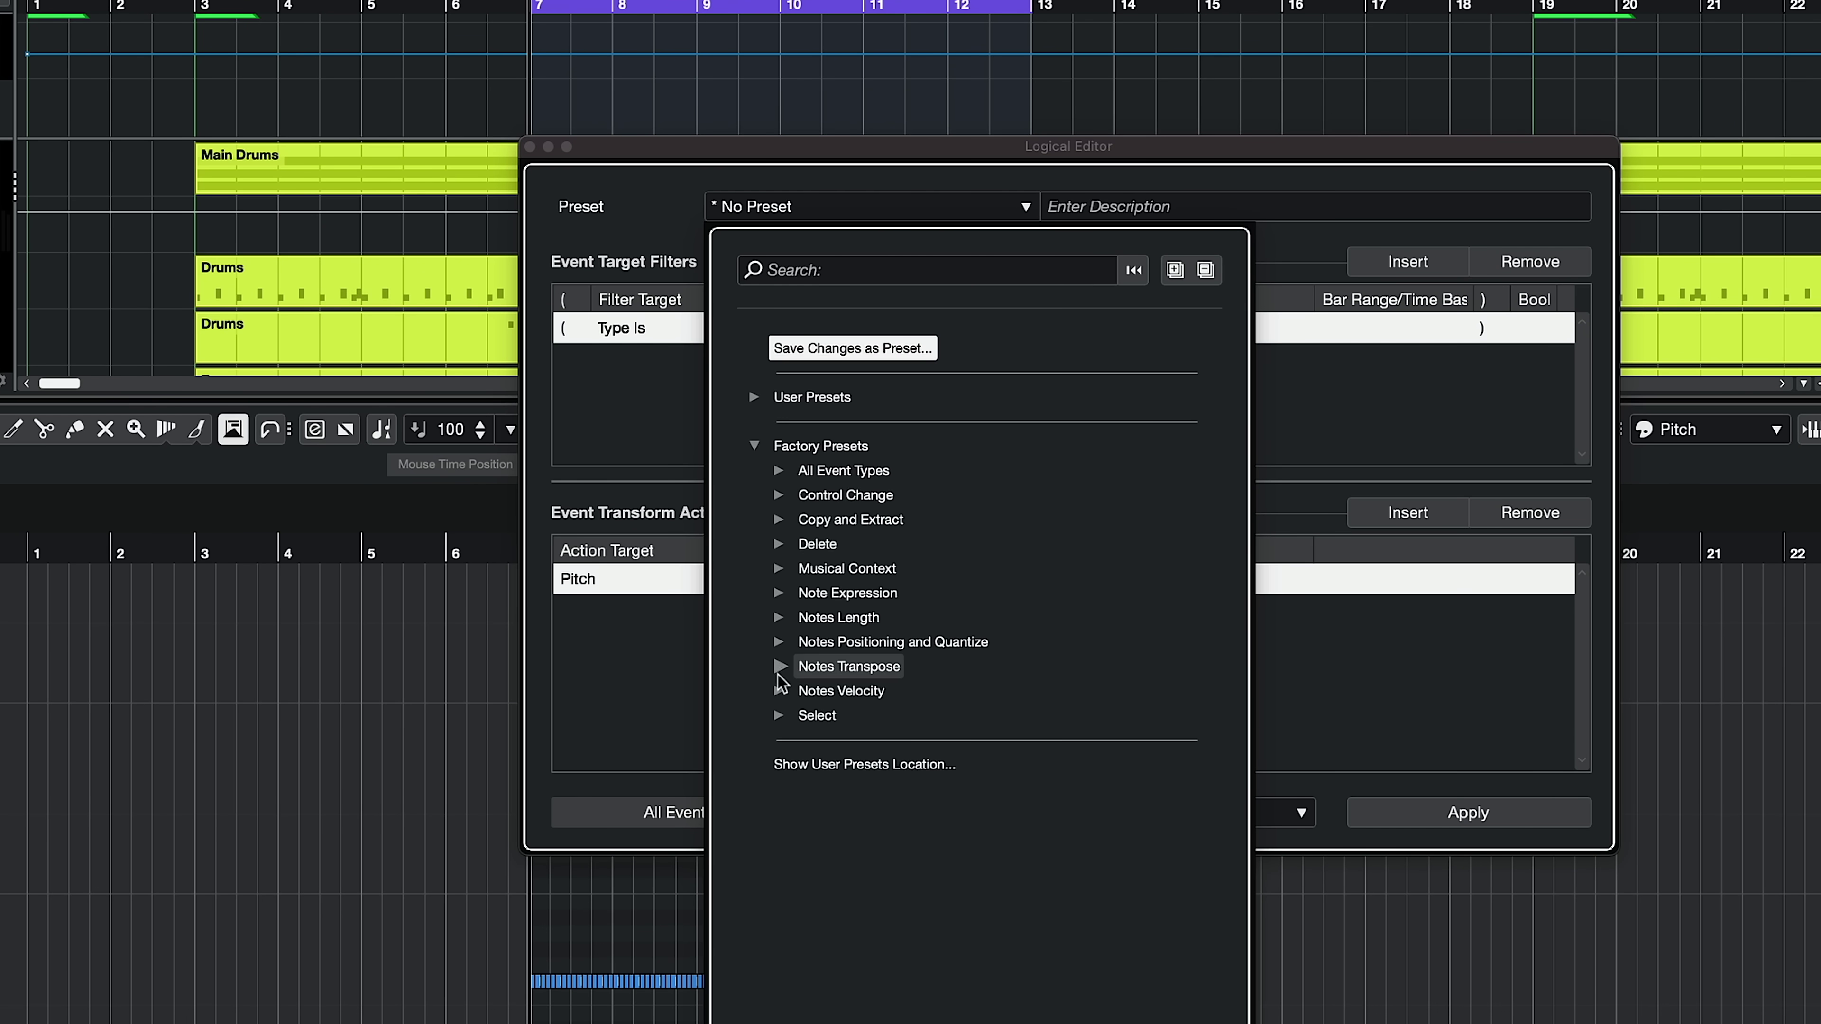
pyautogui.click(779, 690)
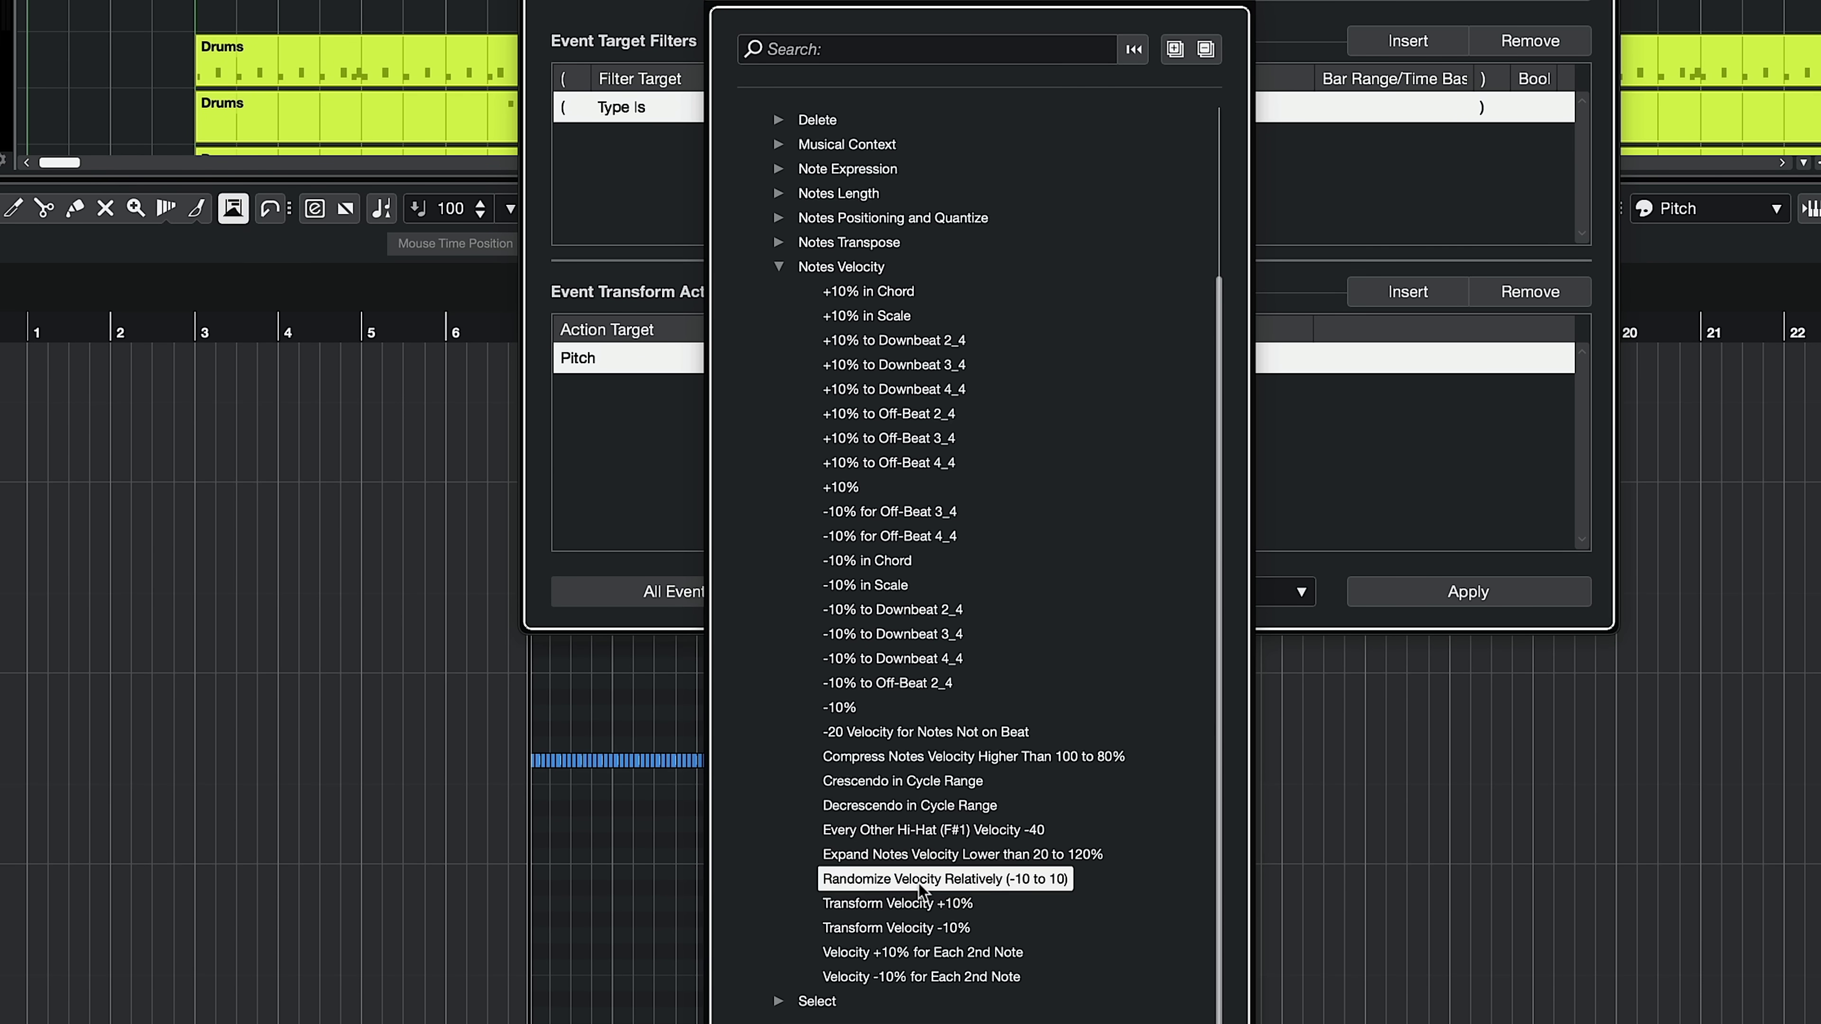
pyautogui.click(920, 879)
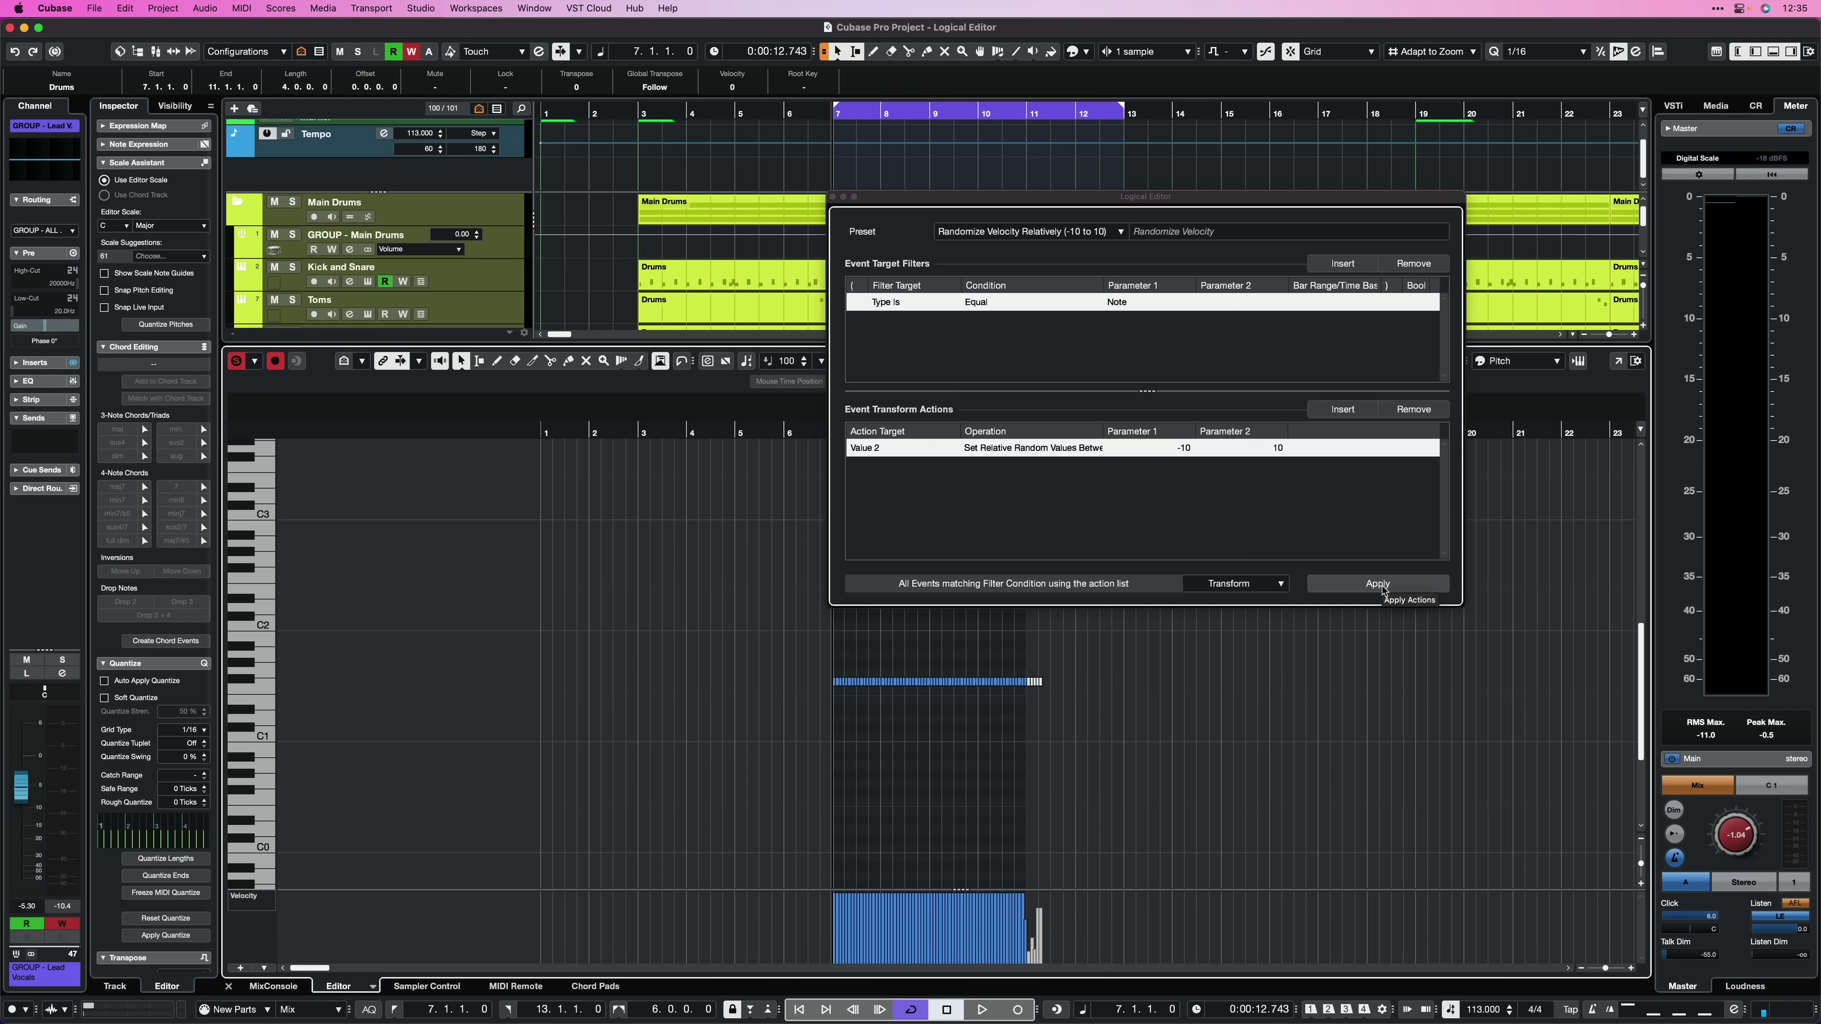
# Apply the velocity randomization repeatedly to the drum notes in the Key Editor, and play back the cycle.
pyautogui.click(1303, 787)
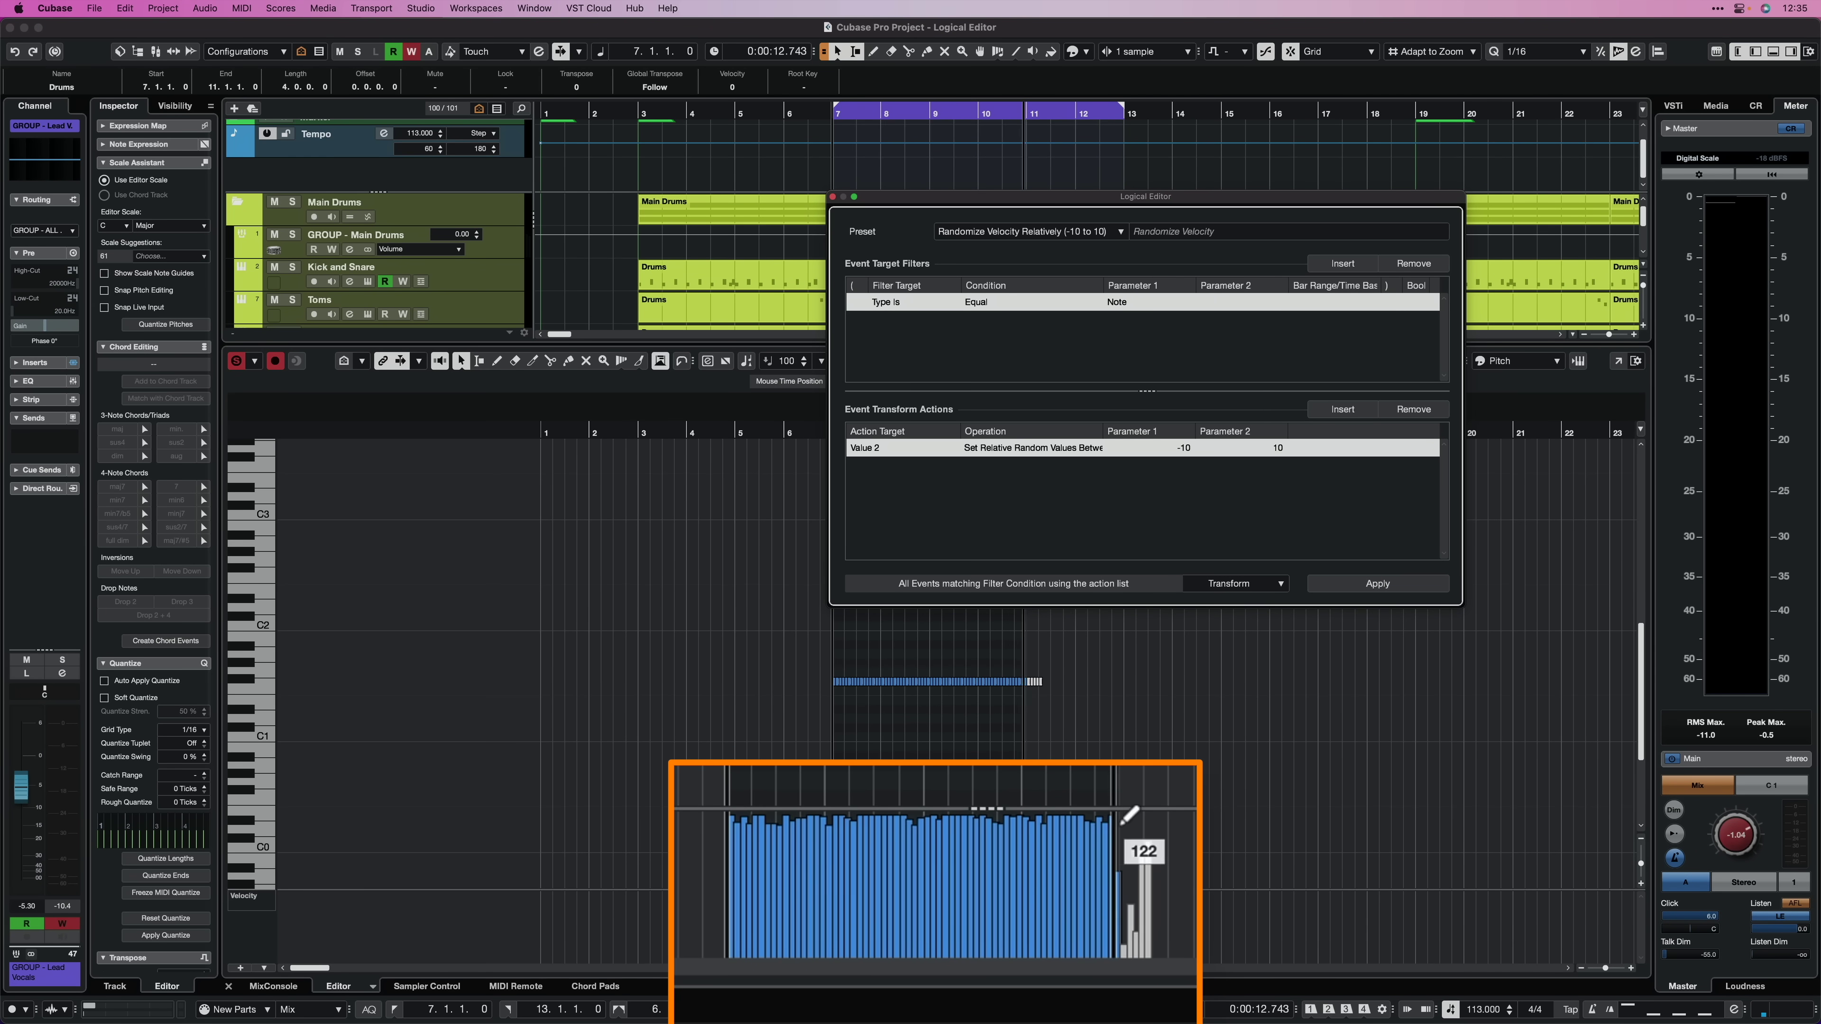
pyautogui.click(1387, 589)
pyautogui.click(1386, 589)
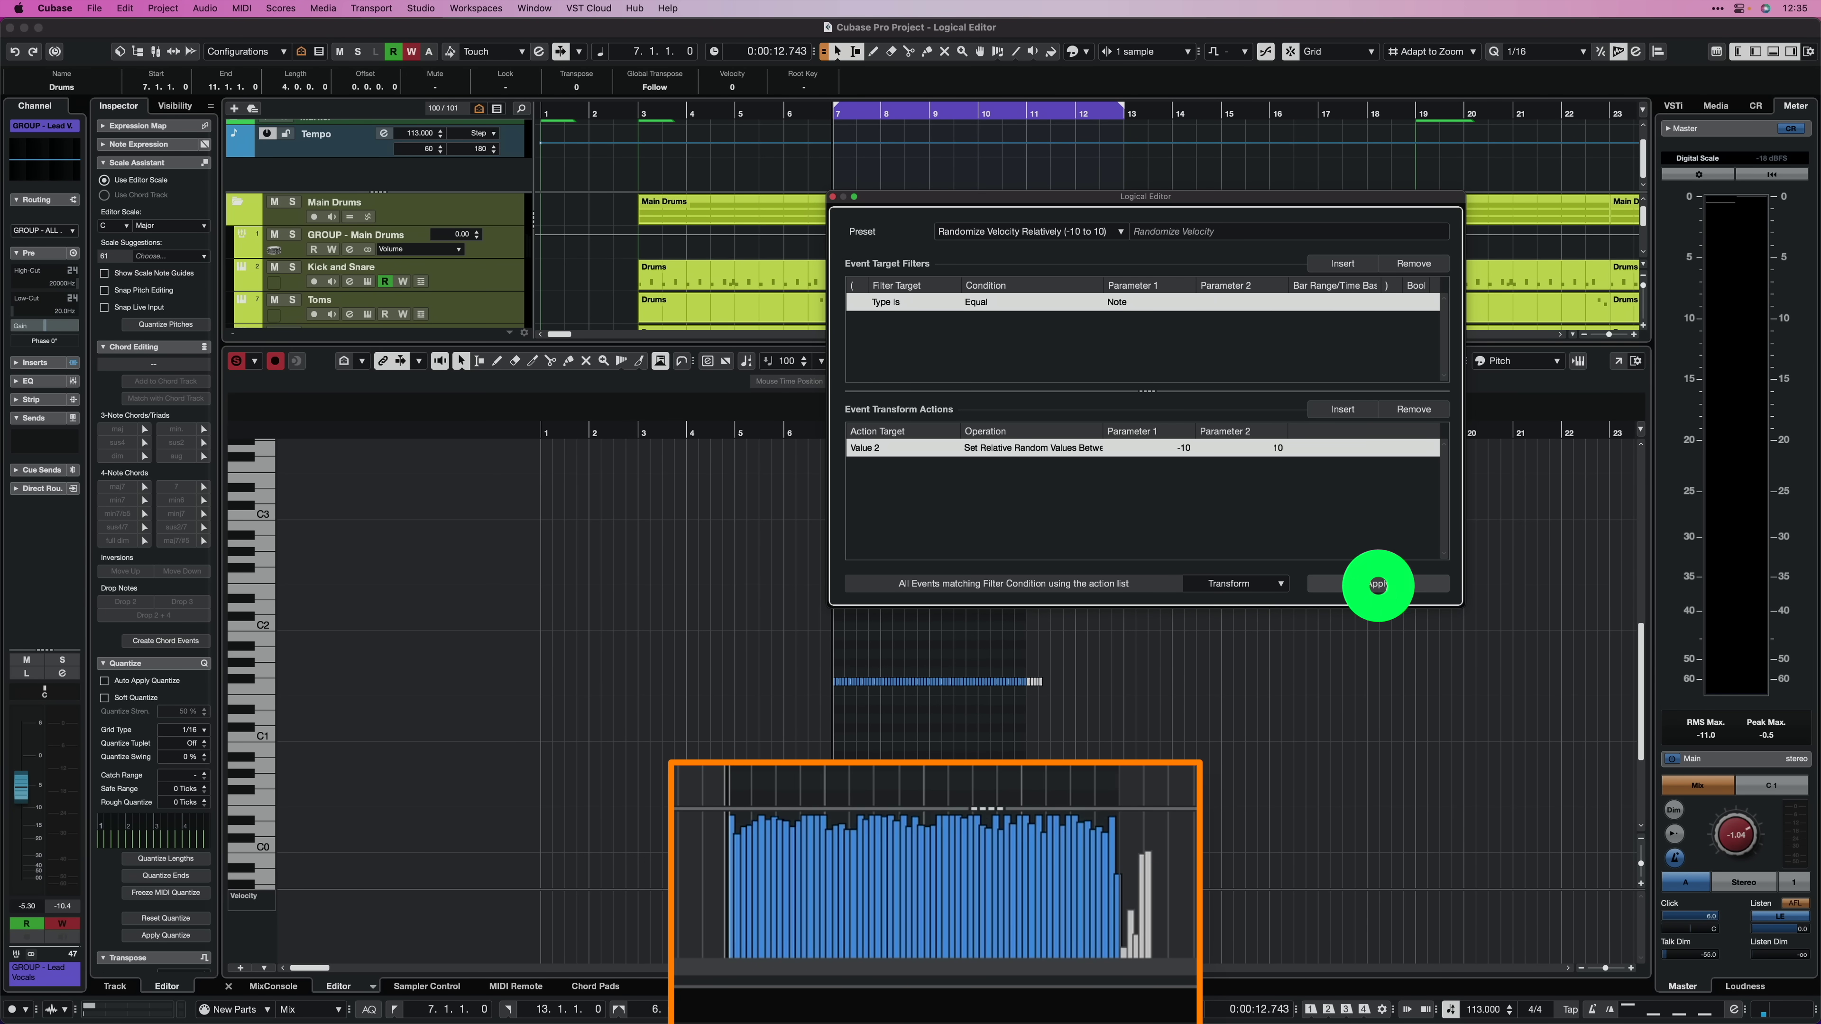
pyautogui.click(1387, 589)
pyautogui.click(1386, 588)
pyautogui.click(1386, 588)
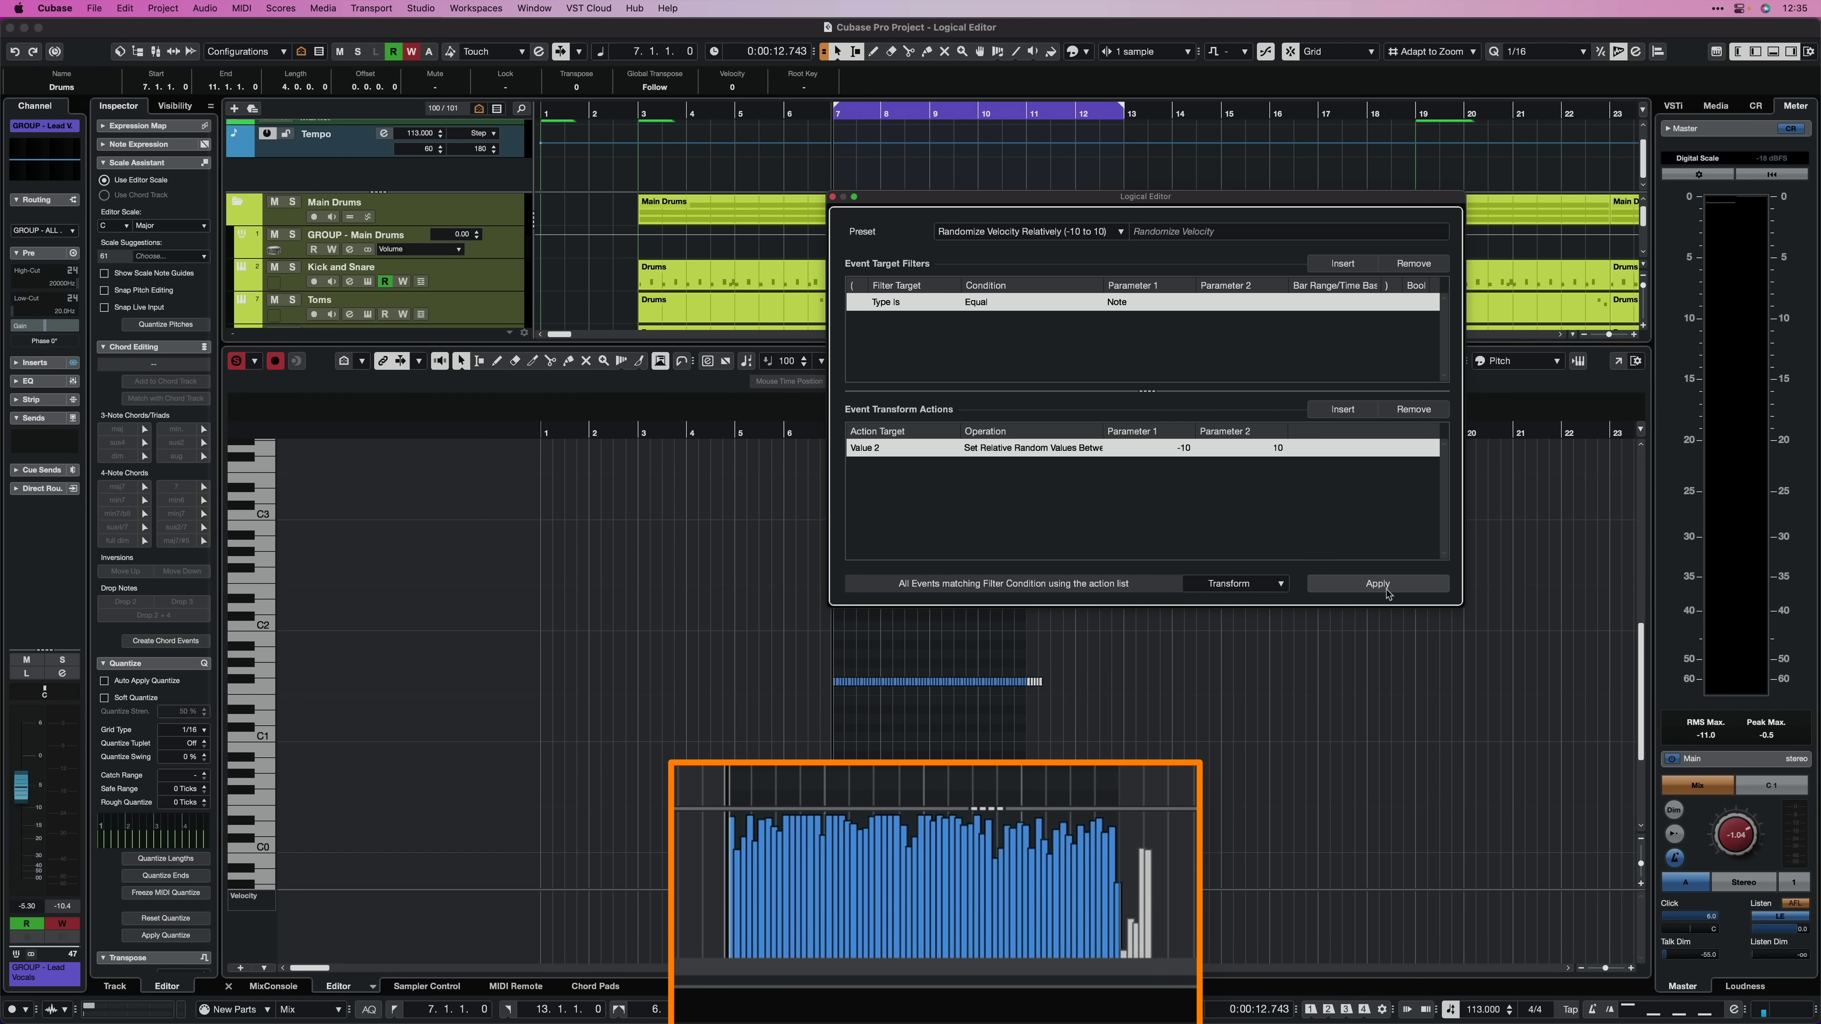
pyautogui.press('space')
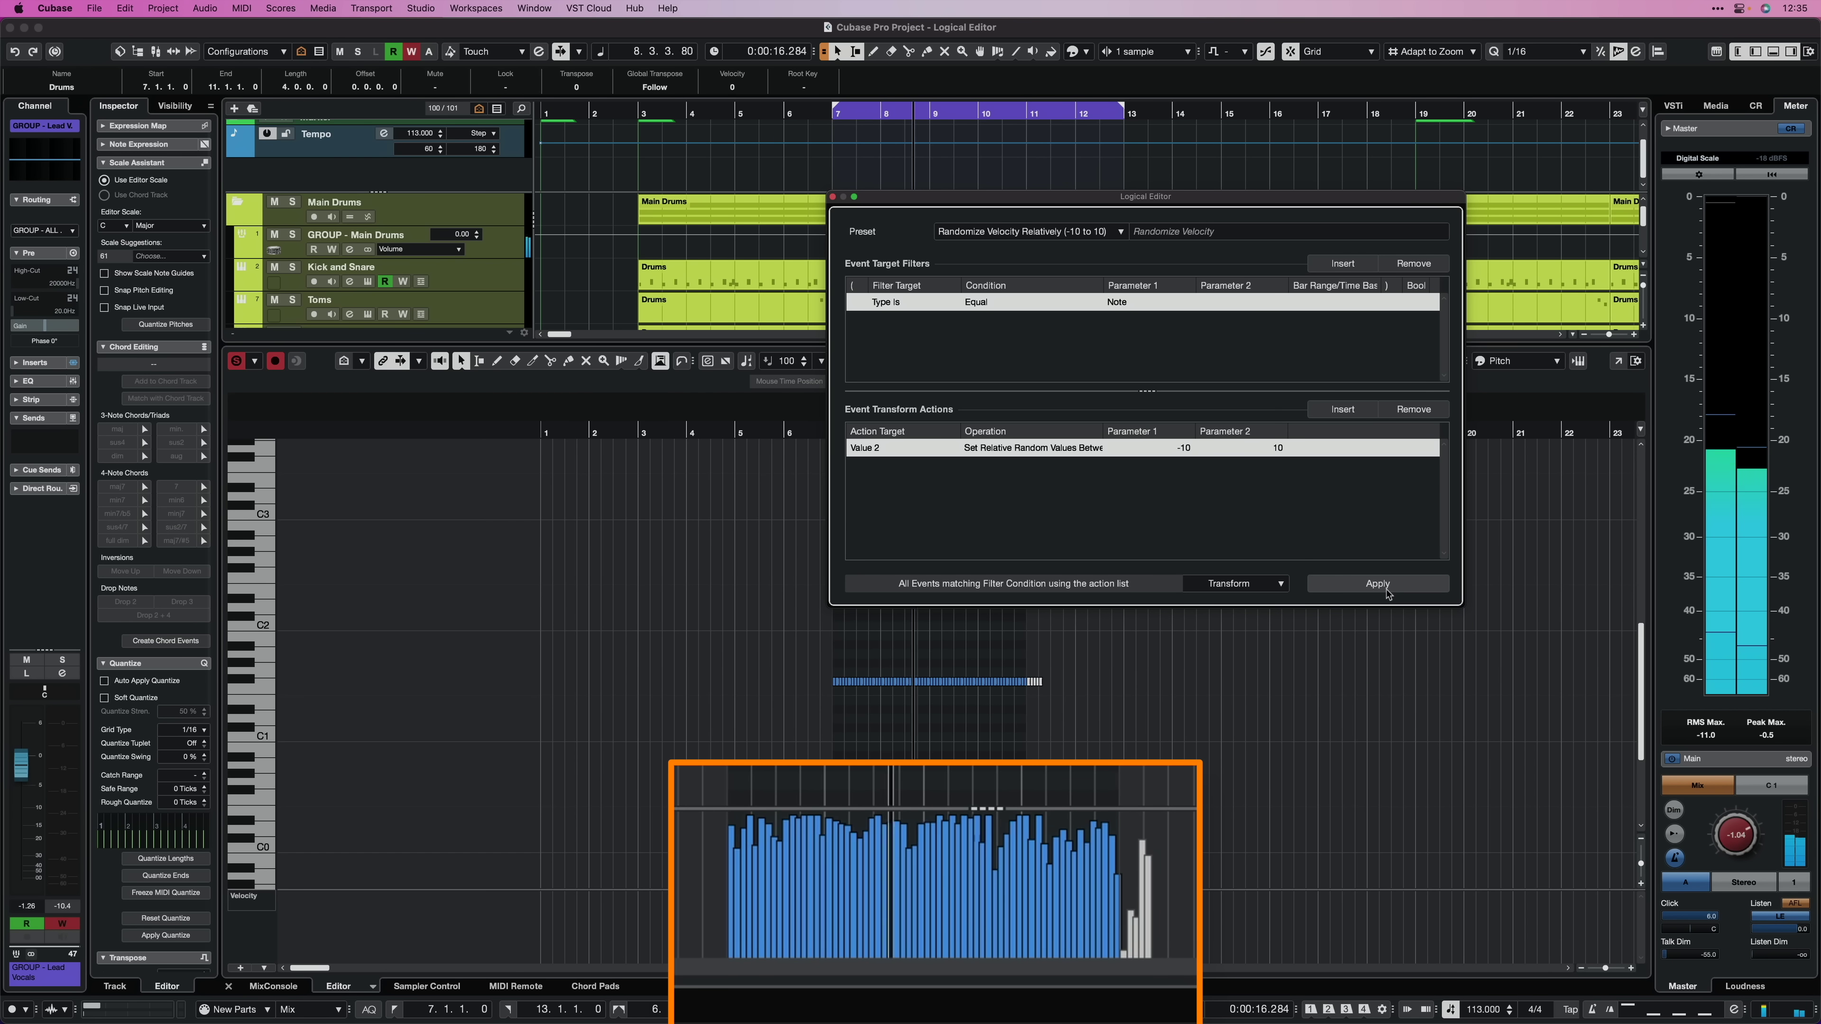
pyautogui.click(1386, 591)
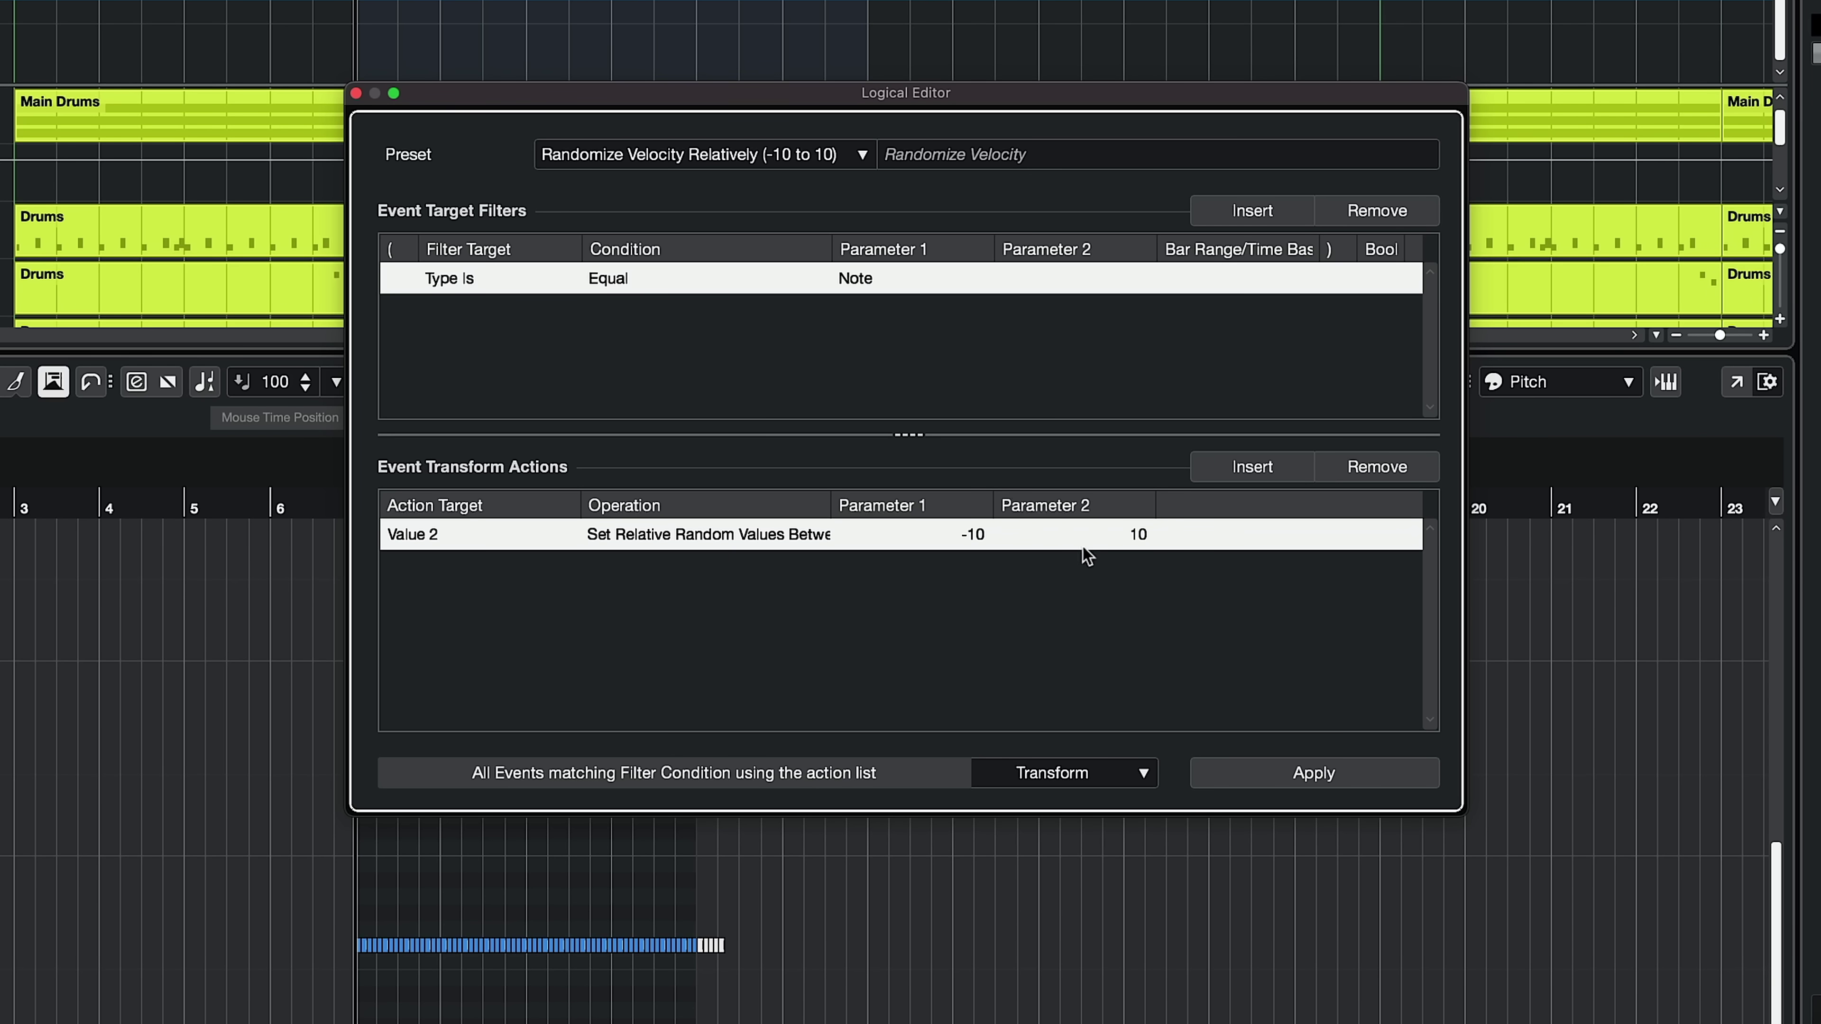
# Set the relative random velocity range to -30 to 30 and apply it repeatedly to the drum notes.
pyautogui.click(969, 533)
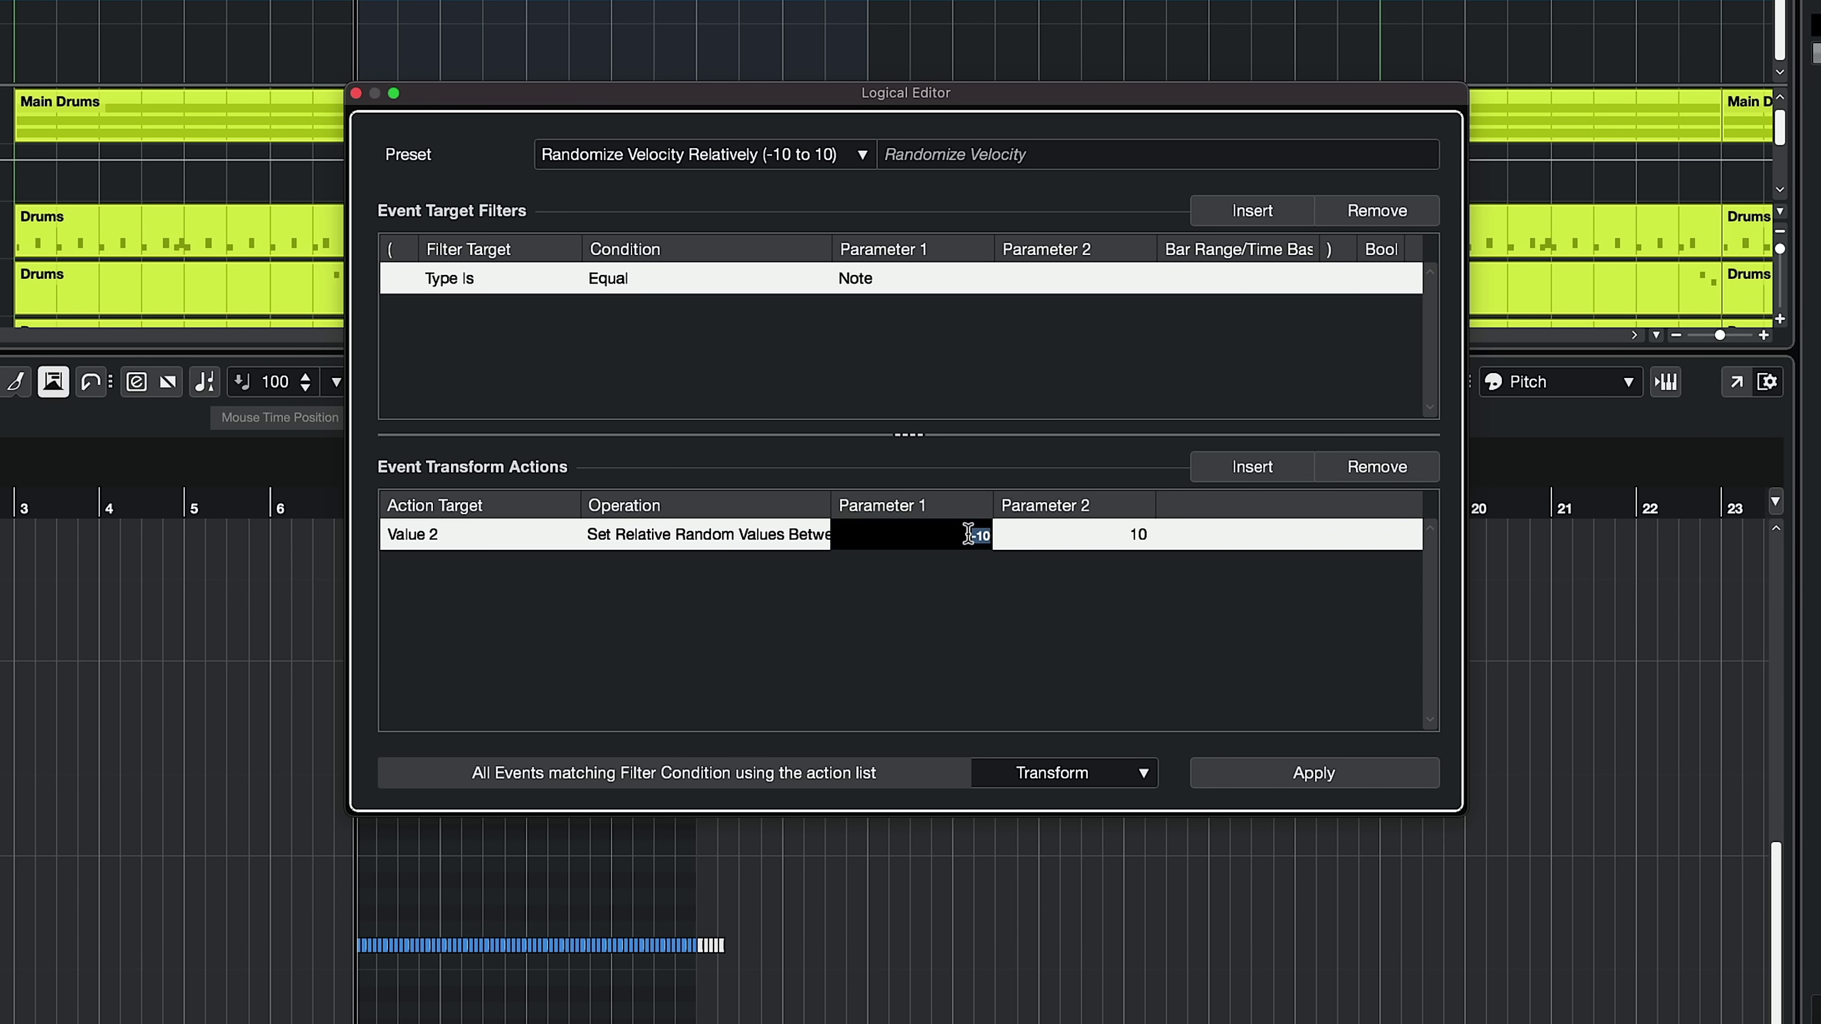
pyautogui.write('-30')
pyautogui.click(1122, 537)
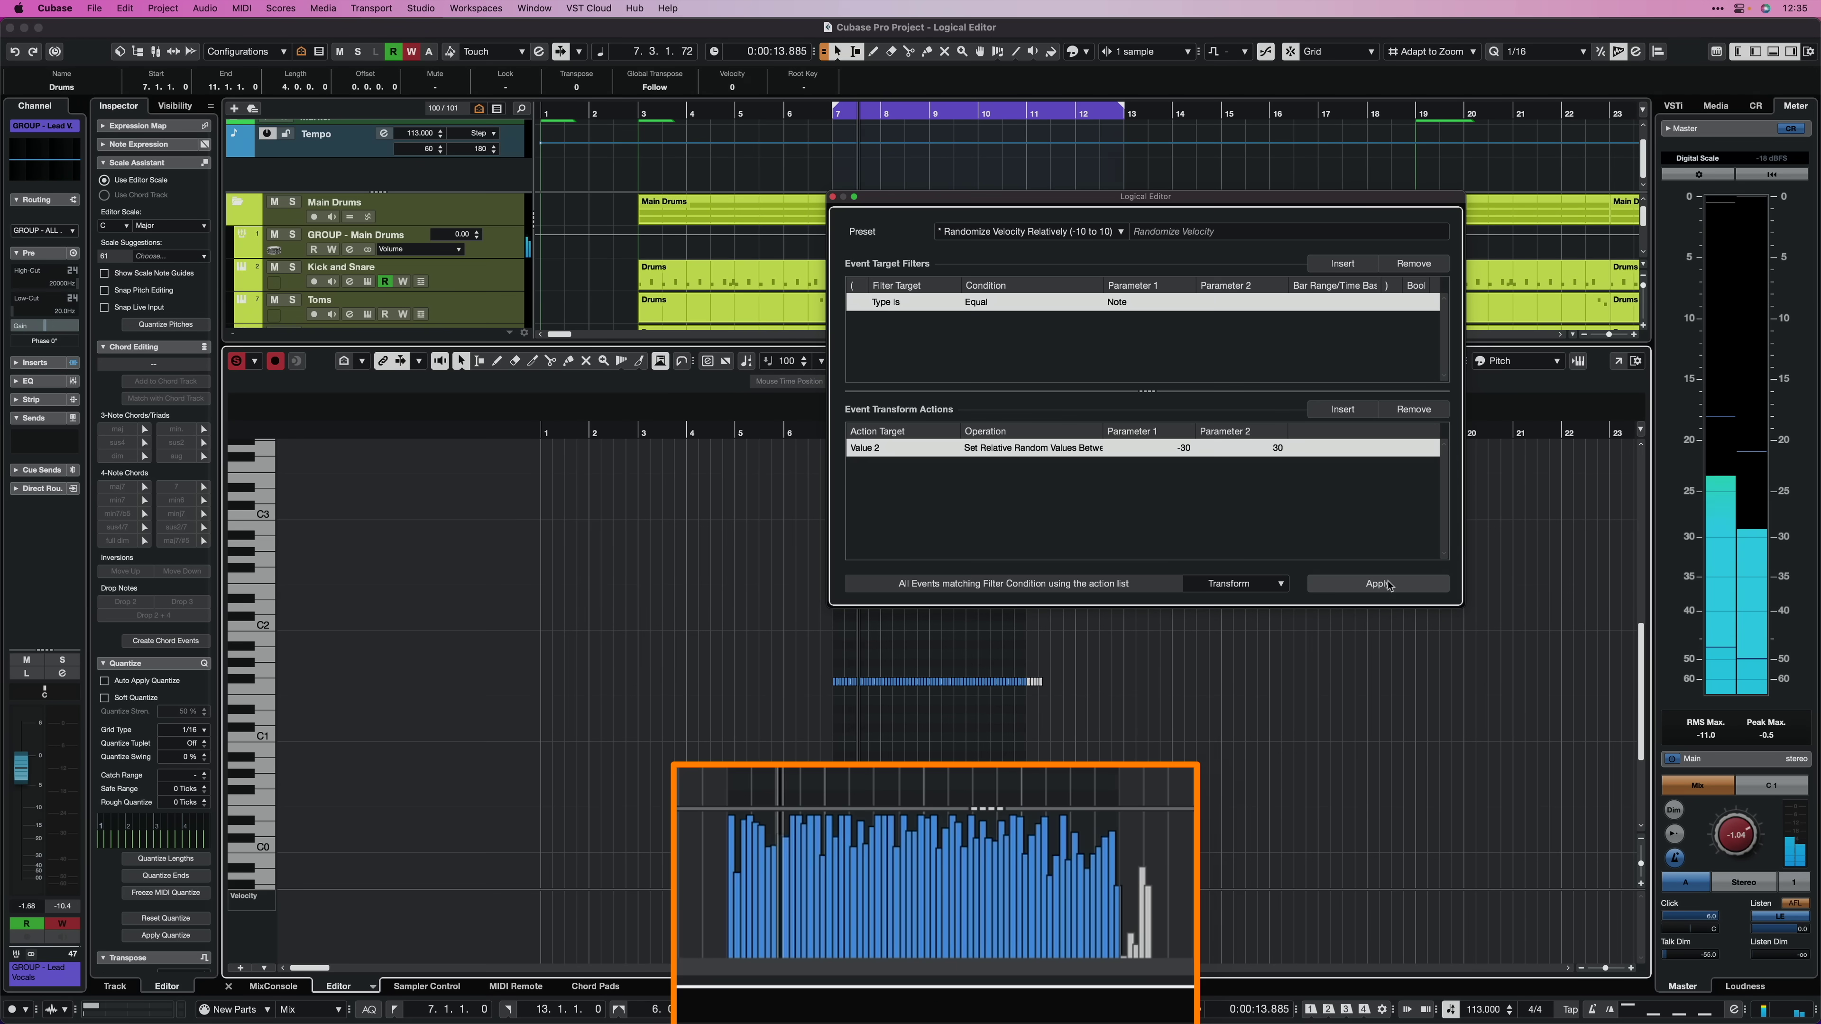
pyautogui.click(1387, 585)
pyautogui.click(1387, 585)
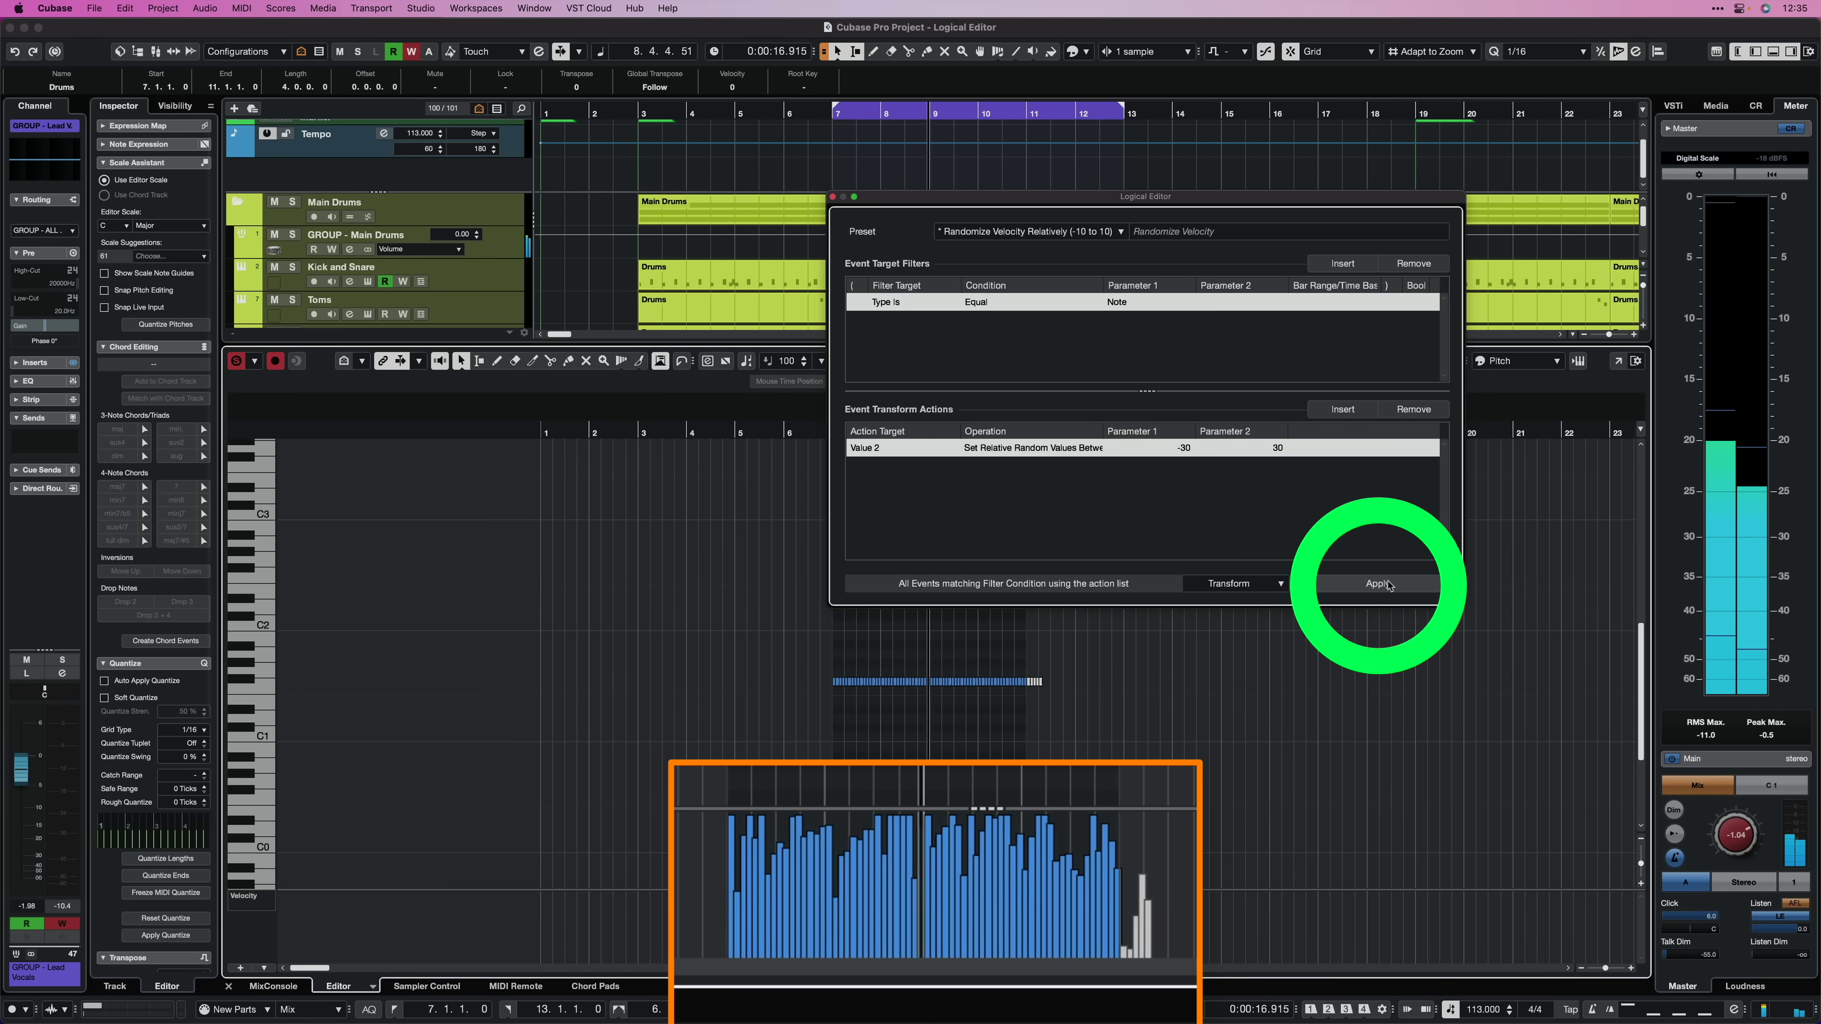
pyautogui.click(1378, 585)
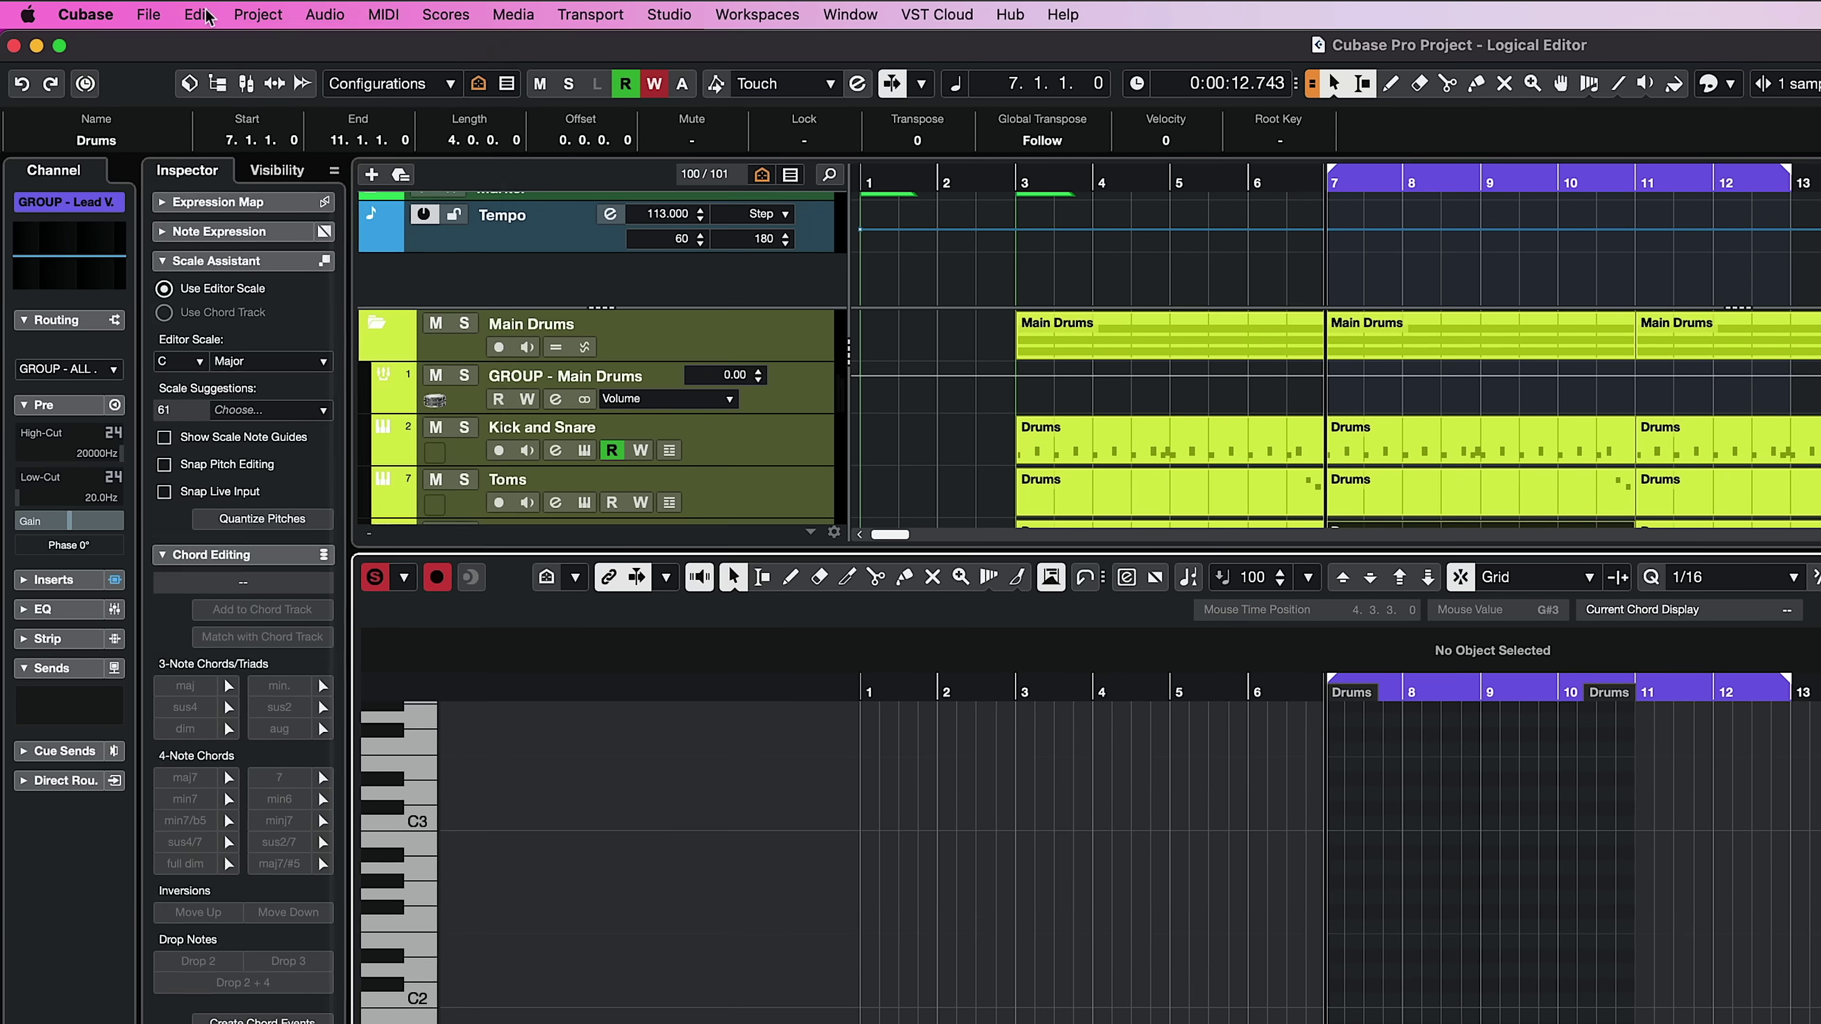
# Search the Key Commands for "random" and assign Control+R to the "Randomize Velocity Relatively (-10 to 10)" logical preset.
pyautogui.click(199, 14)
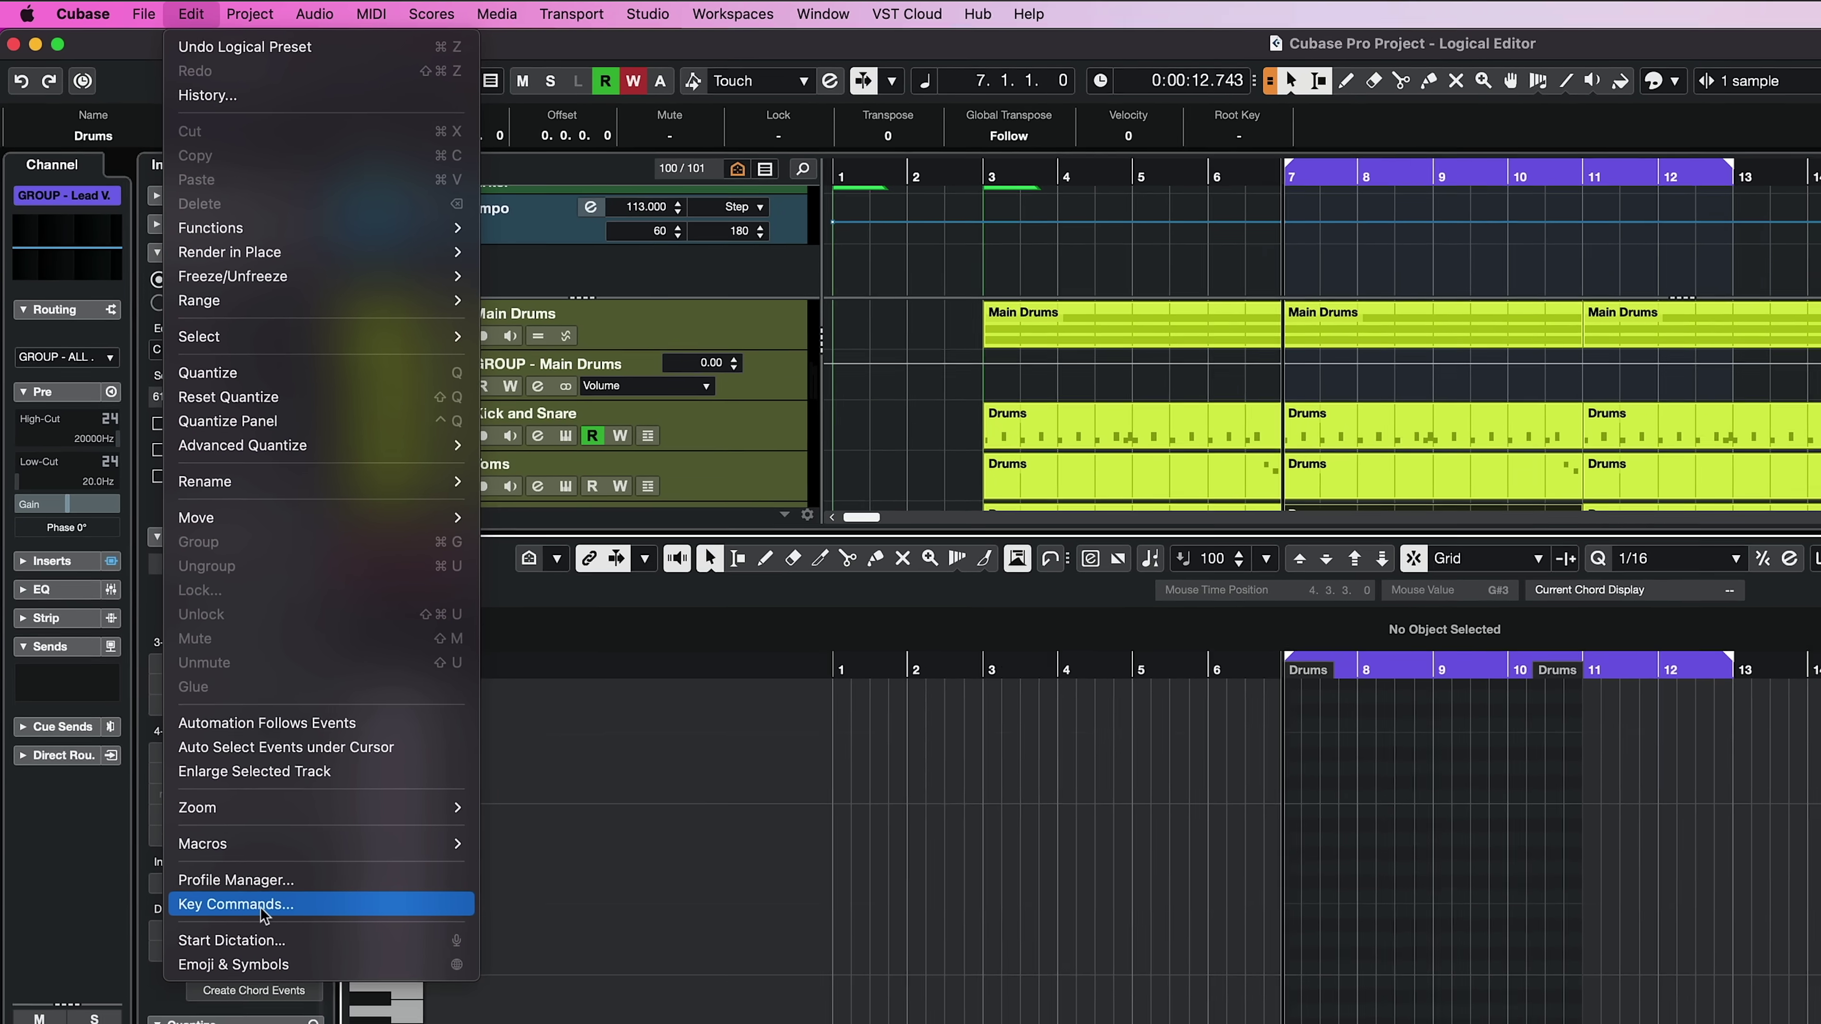
pyautogui.click(262, 933)
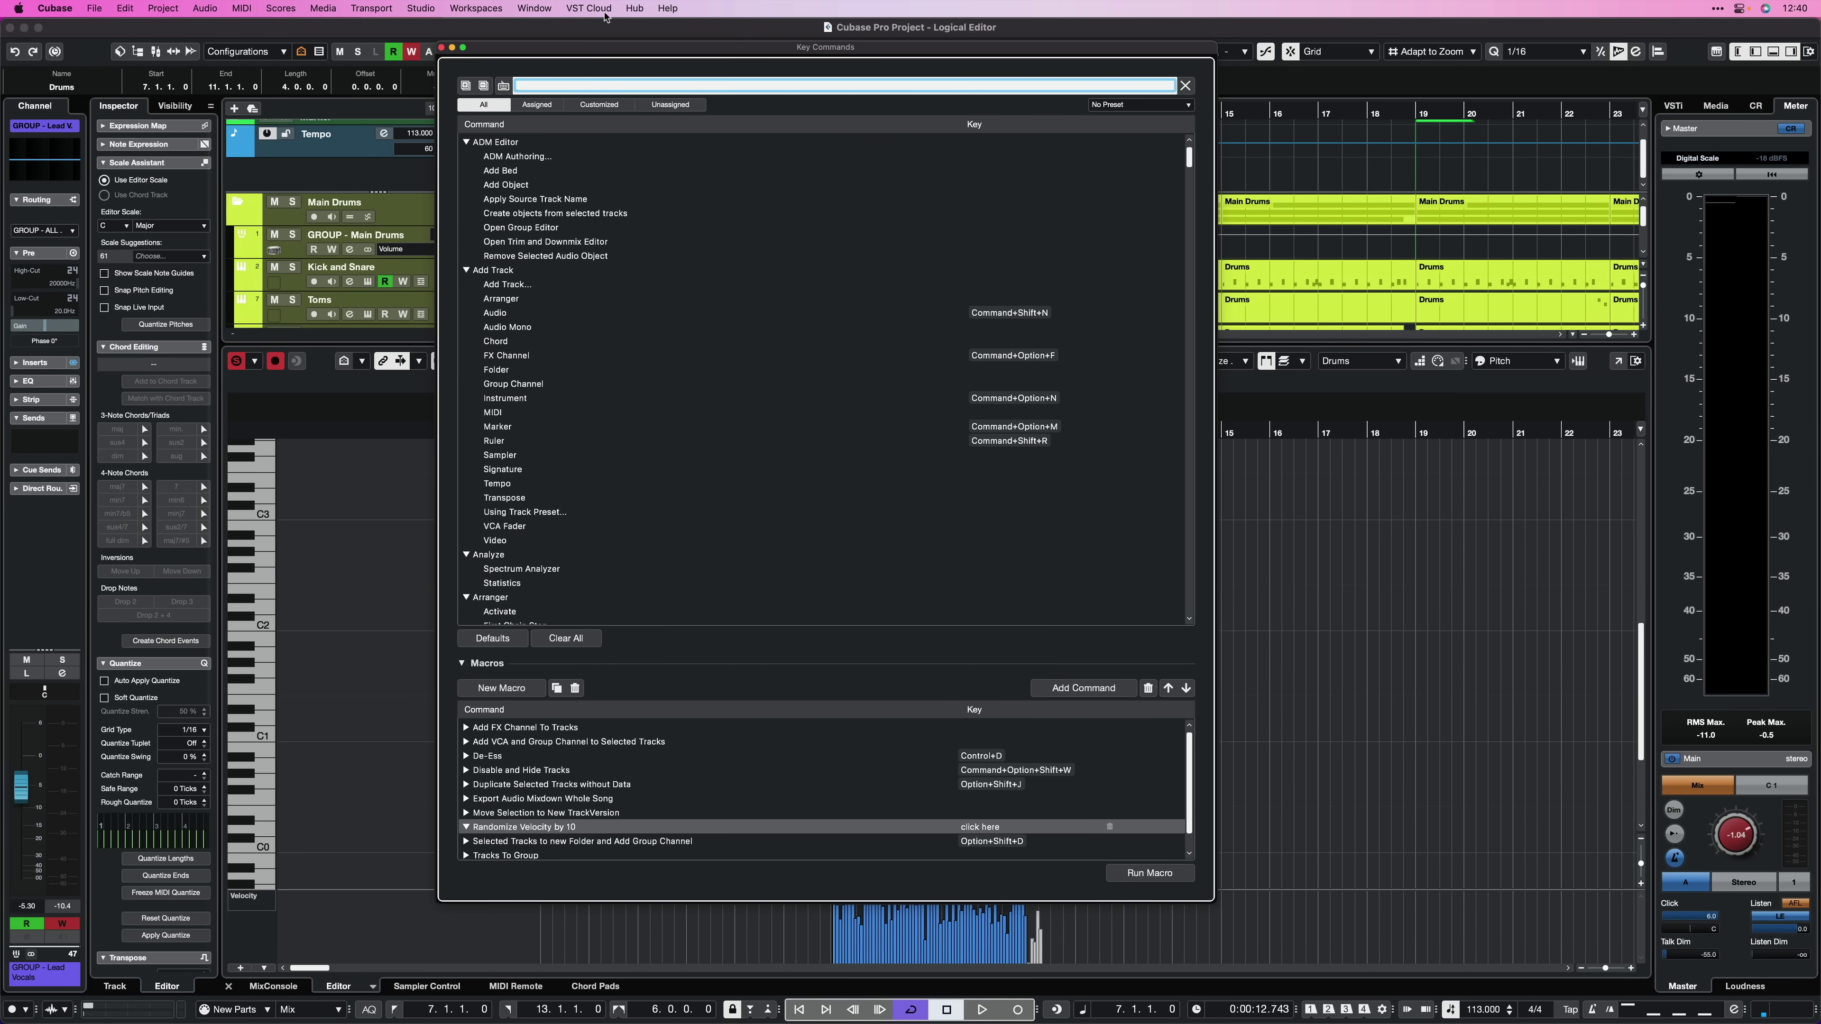
pyautogui.write('random')
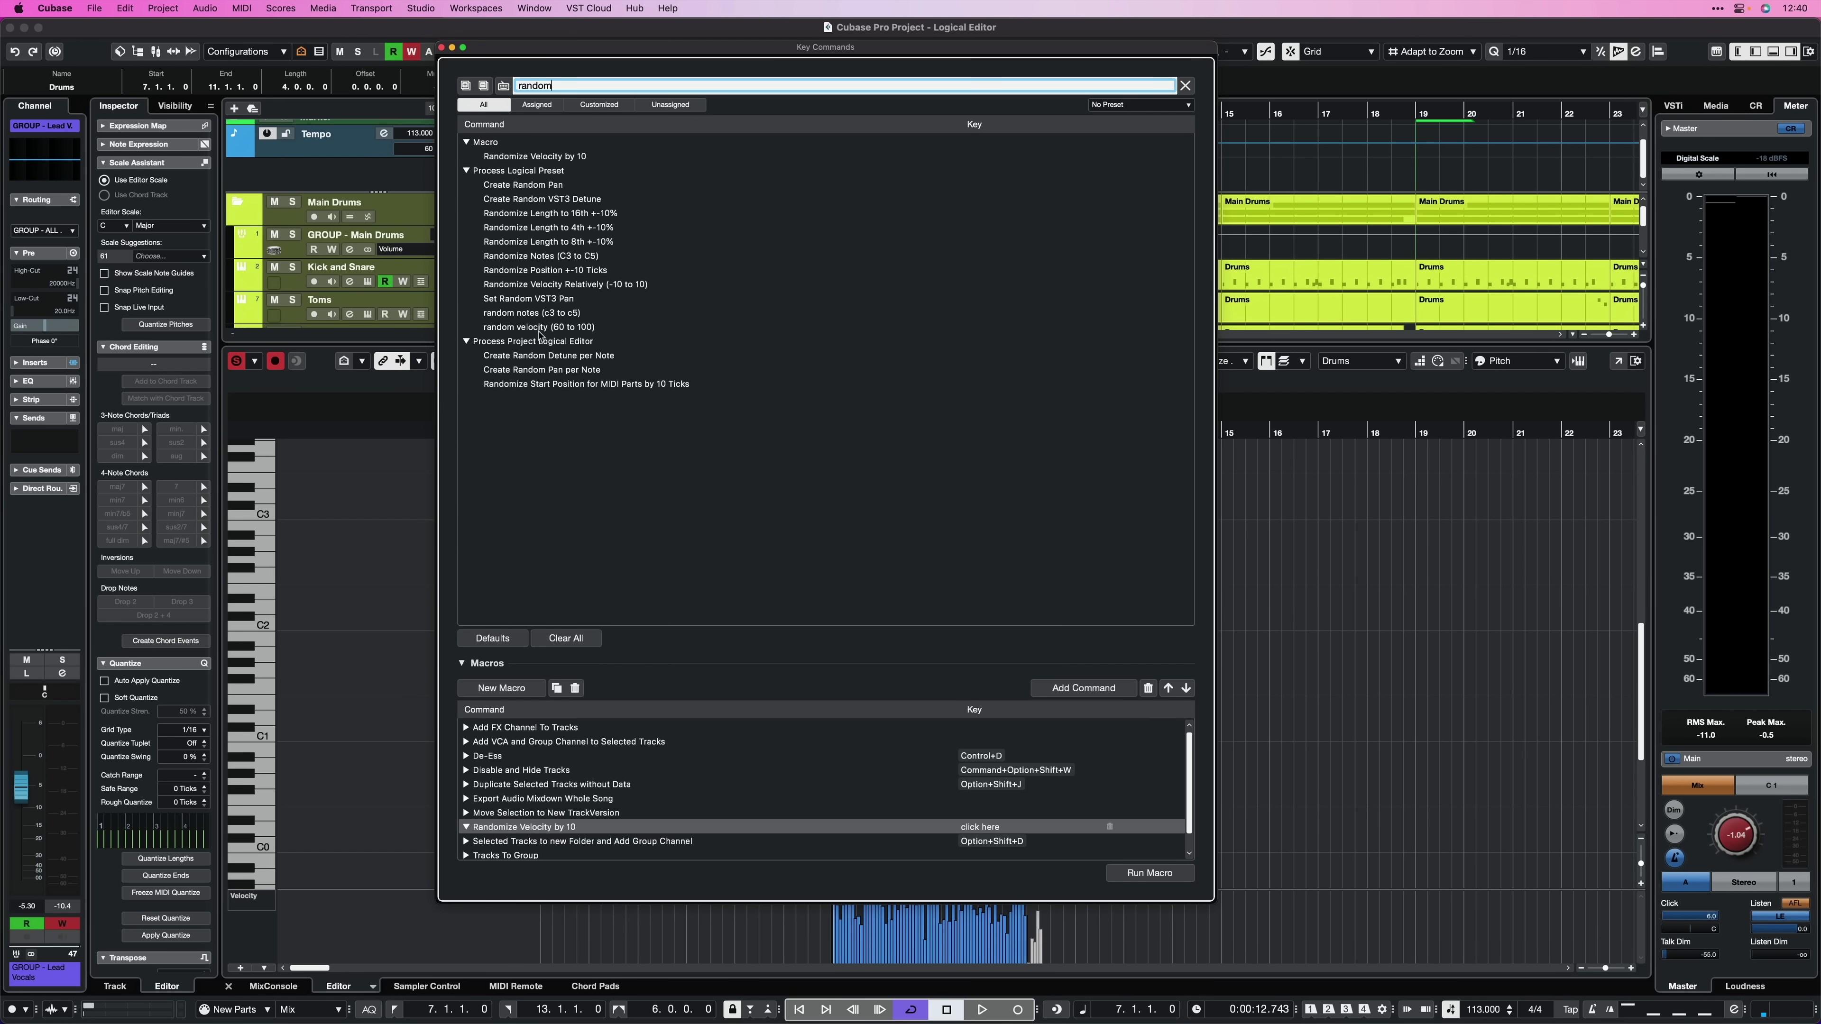
pyautogui.click(567, 285)
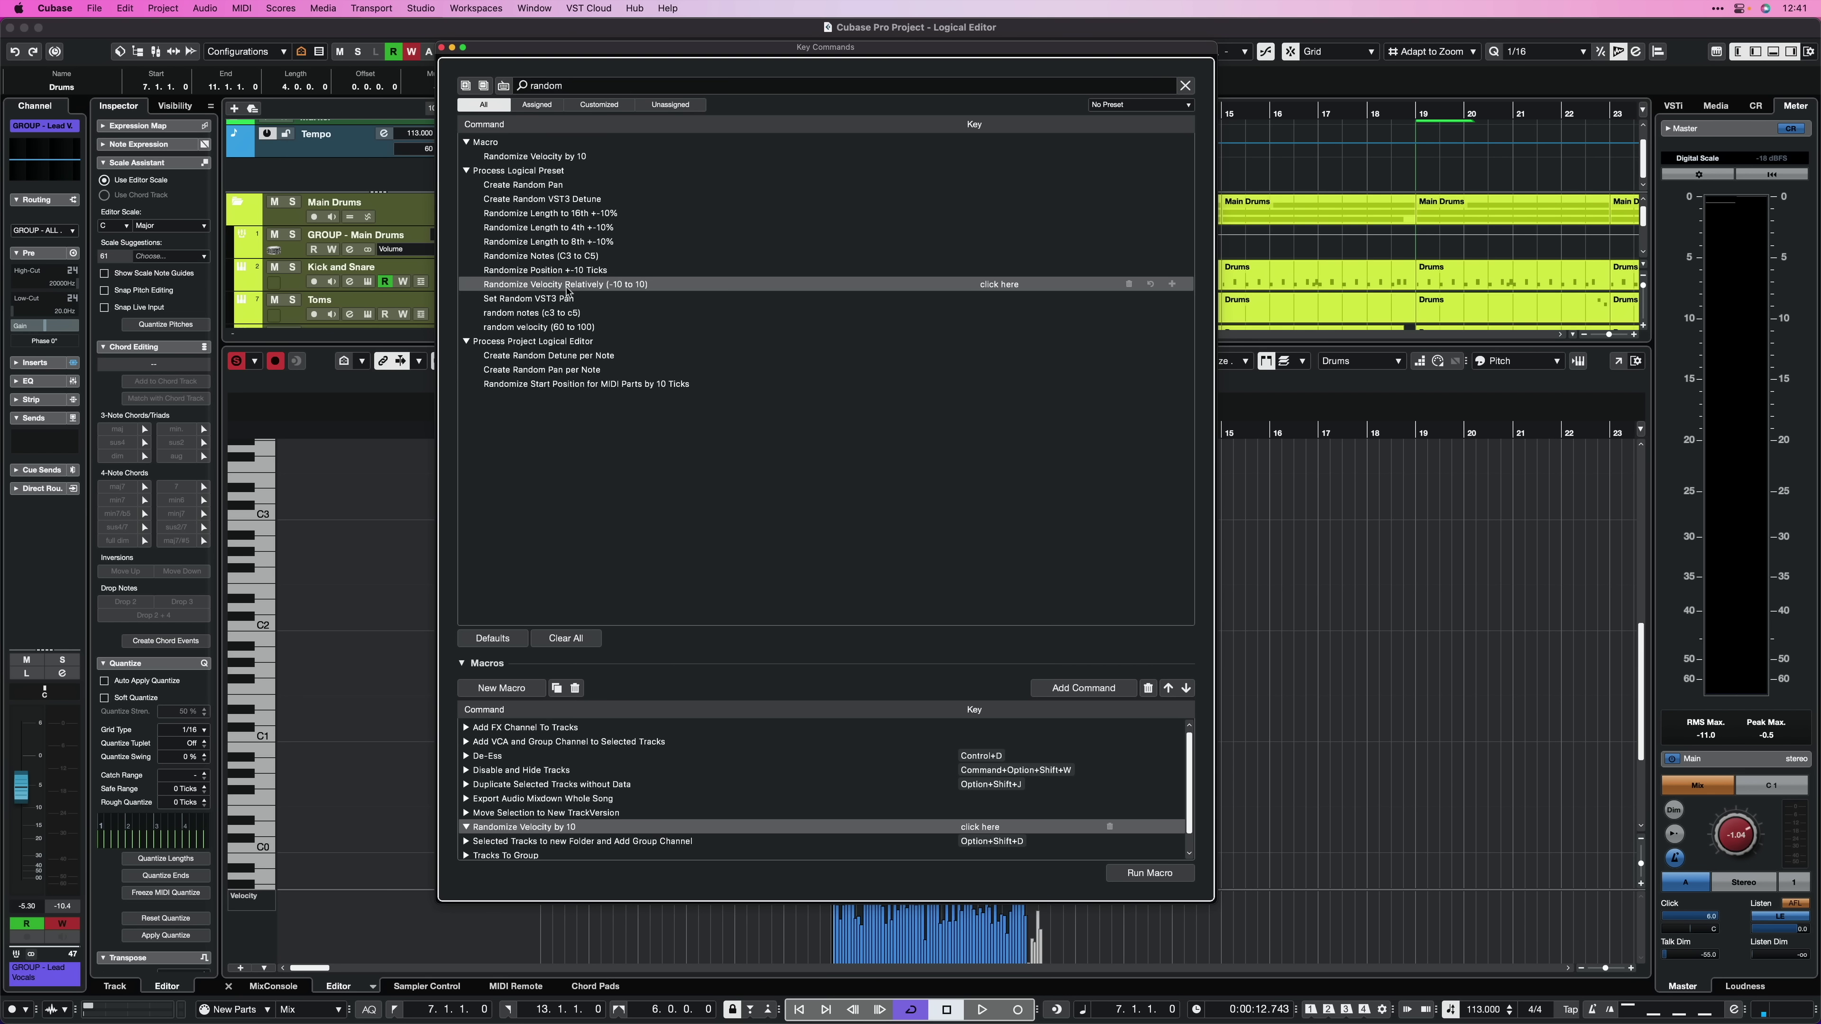
pyautogui.click(999, 284)
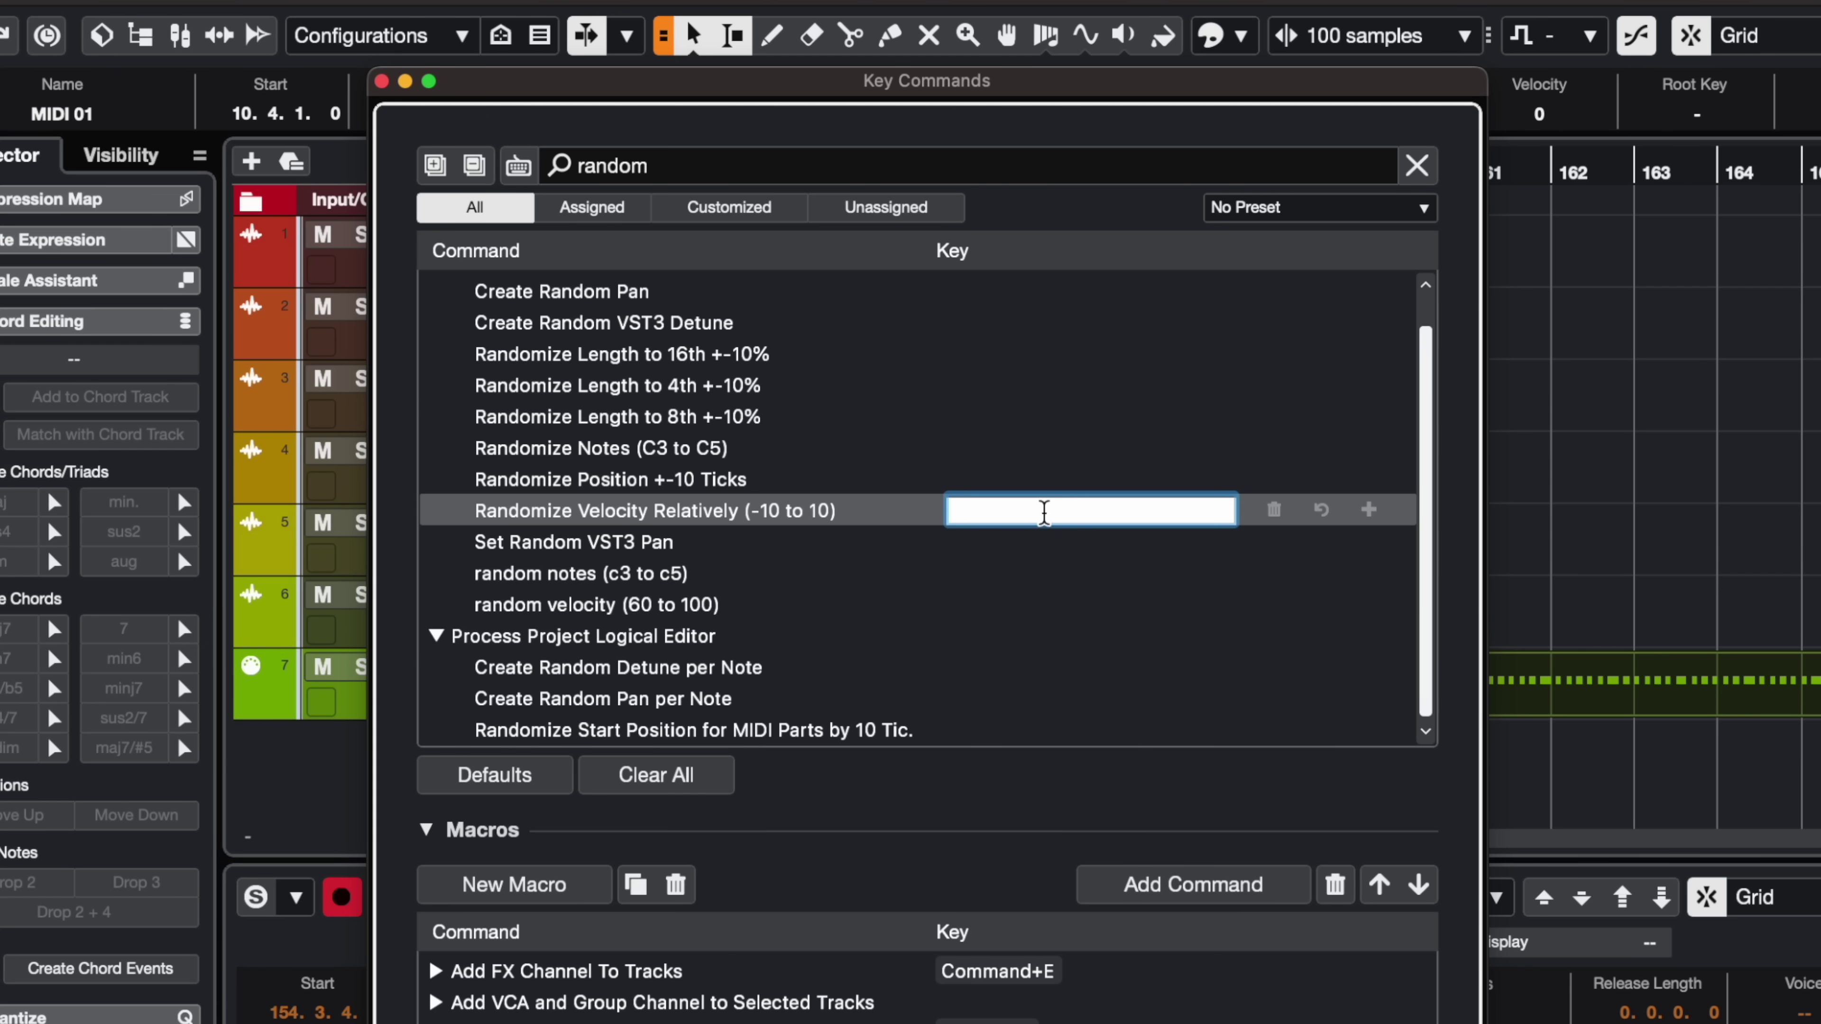
pyautogui.hotkey('ctrl', 'r')
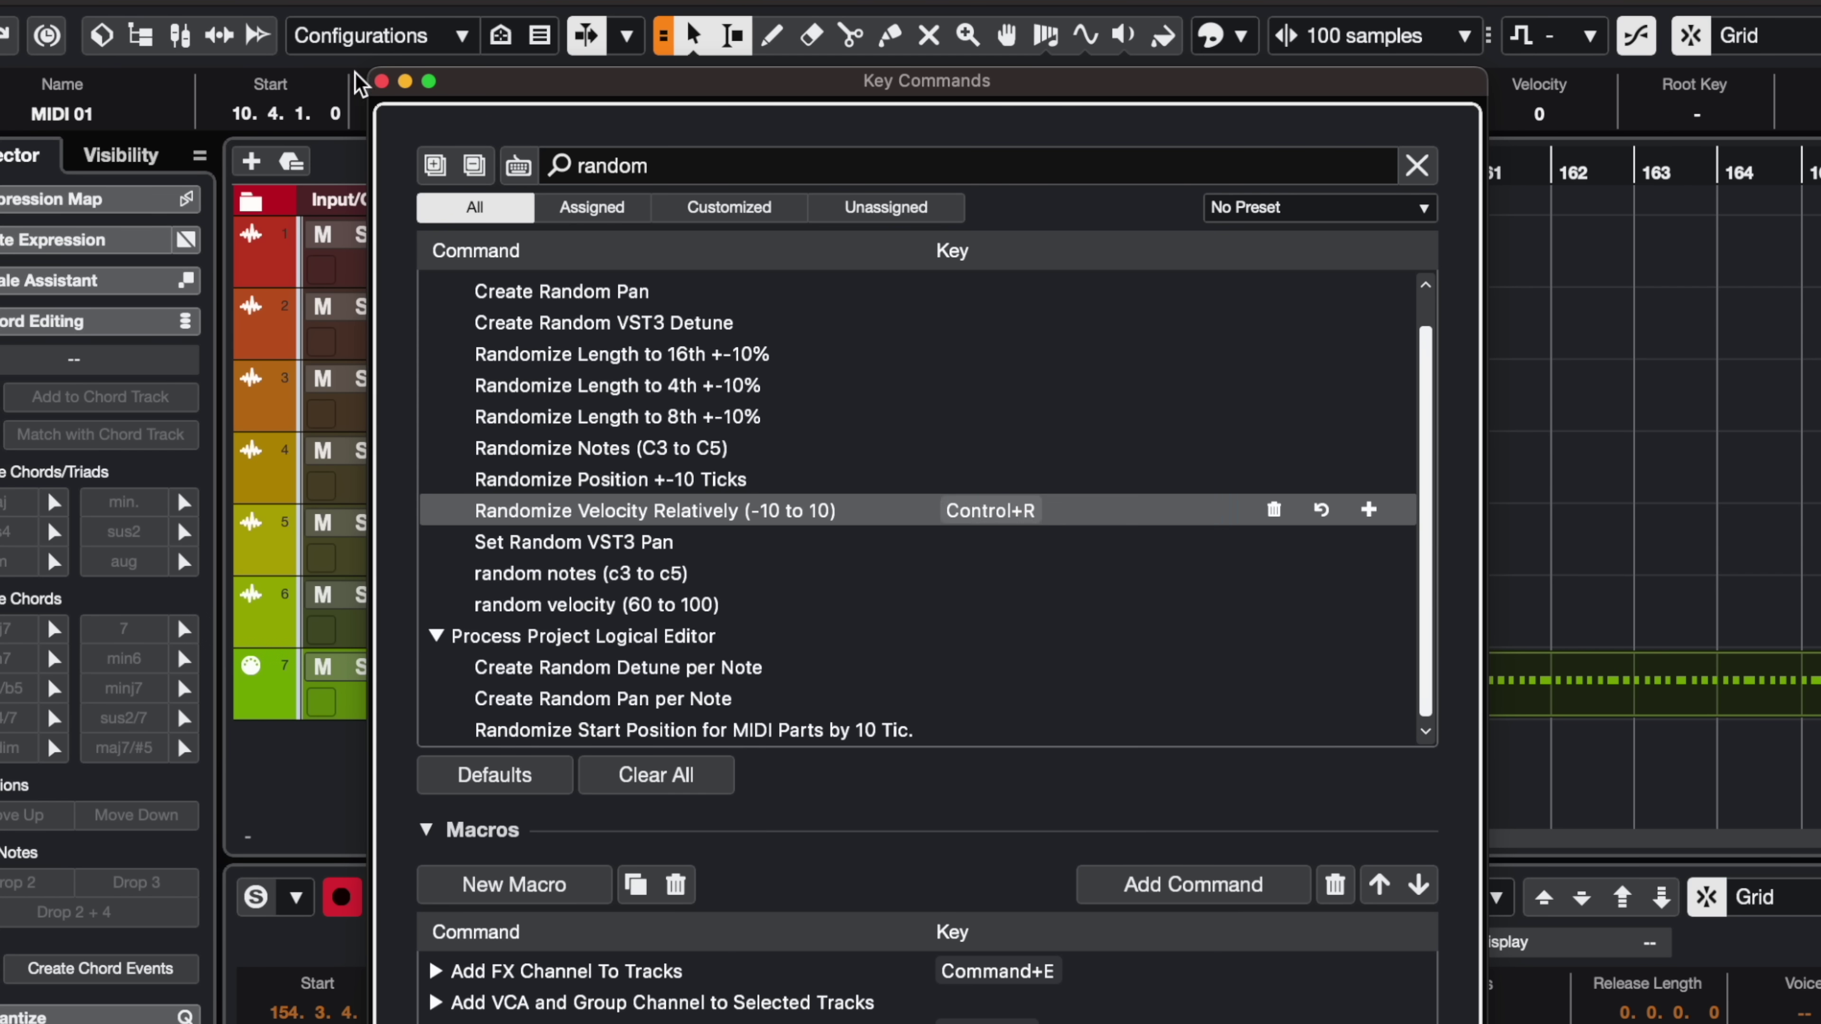
# Close the Key Commands window.
pyautogui.click(382, 81)
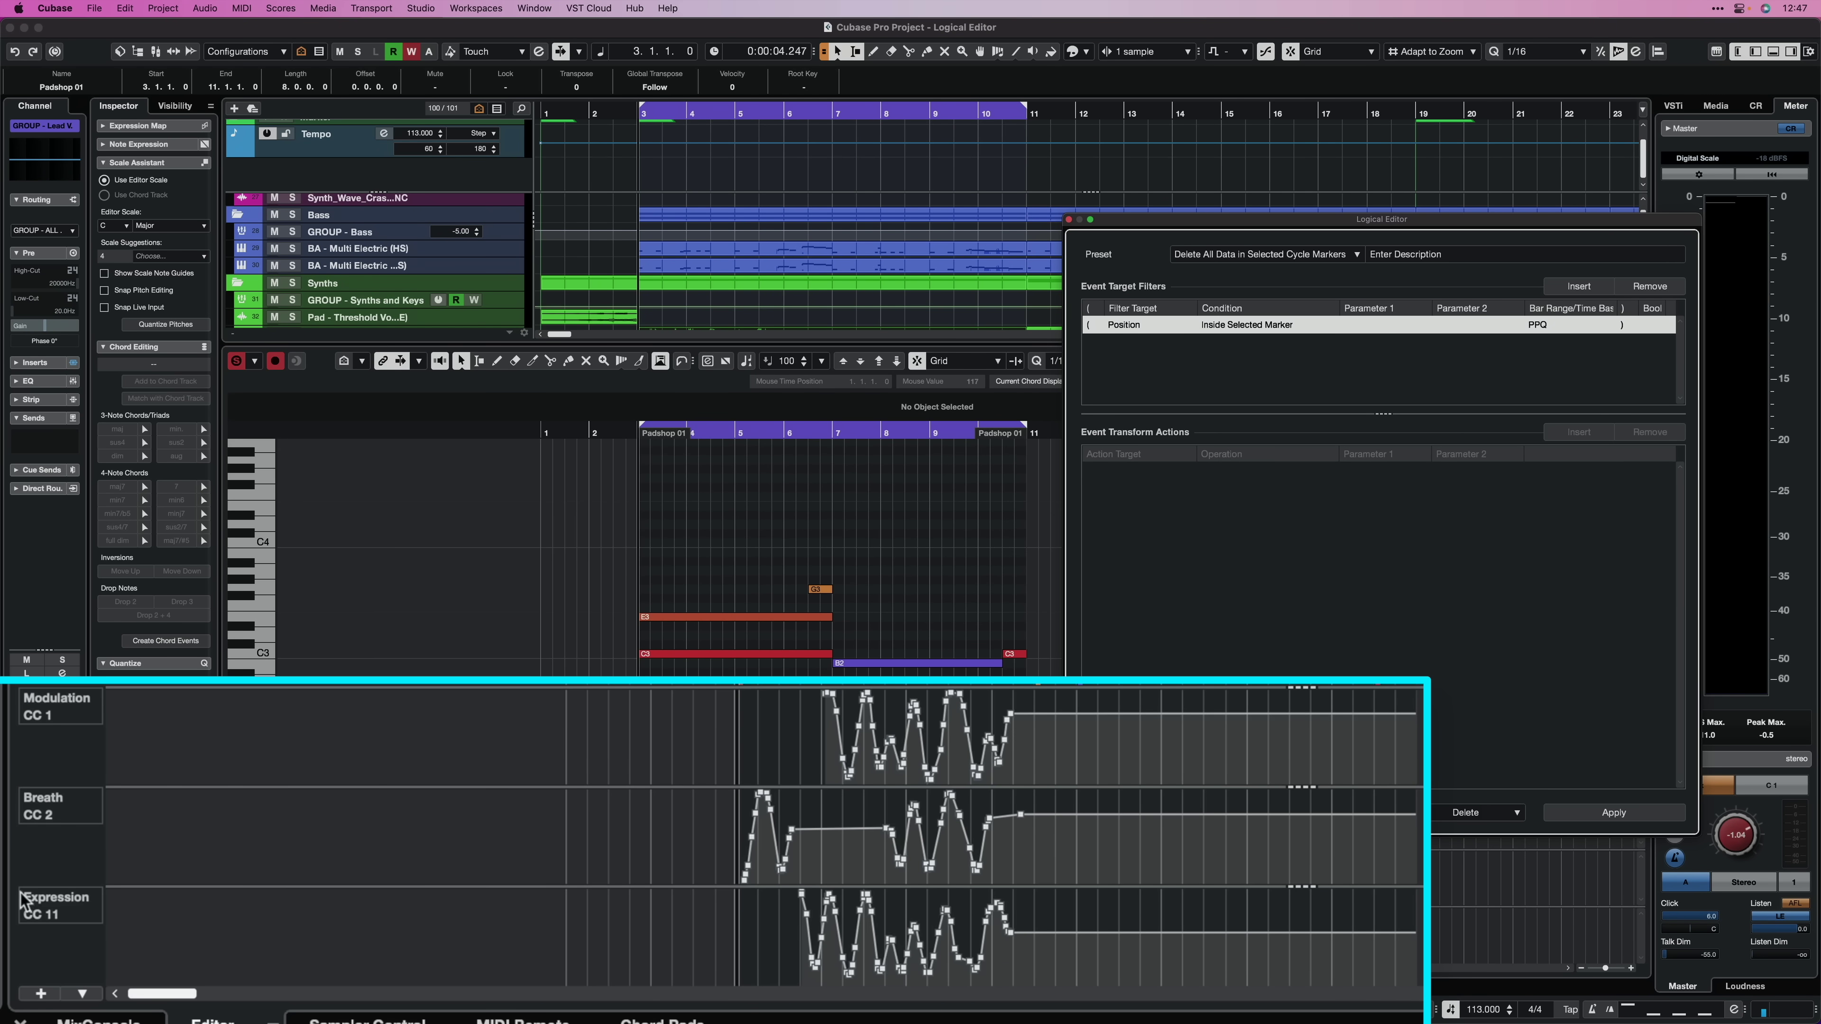
# Delete the Modulation, Breath and Expression data in the cycle range by selecting it manually in the controller lanes.
pyautogui.click(730, 734)
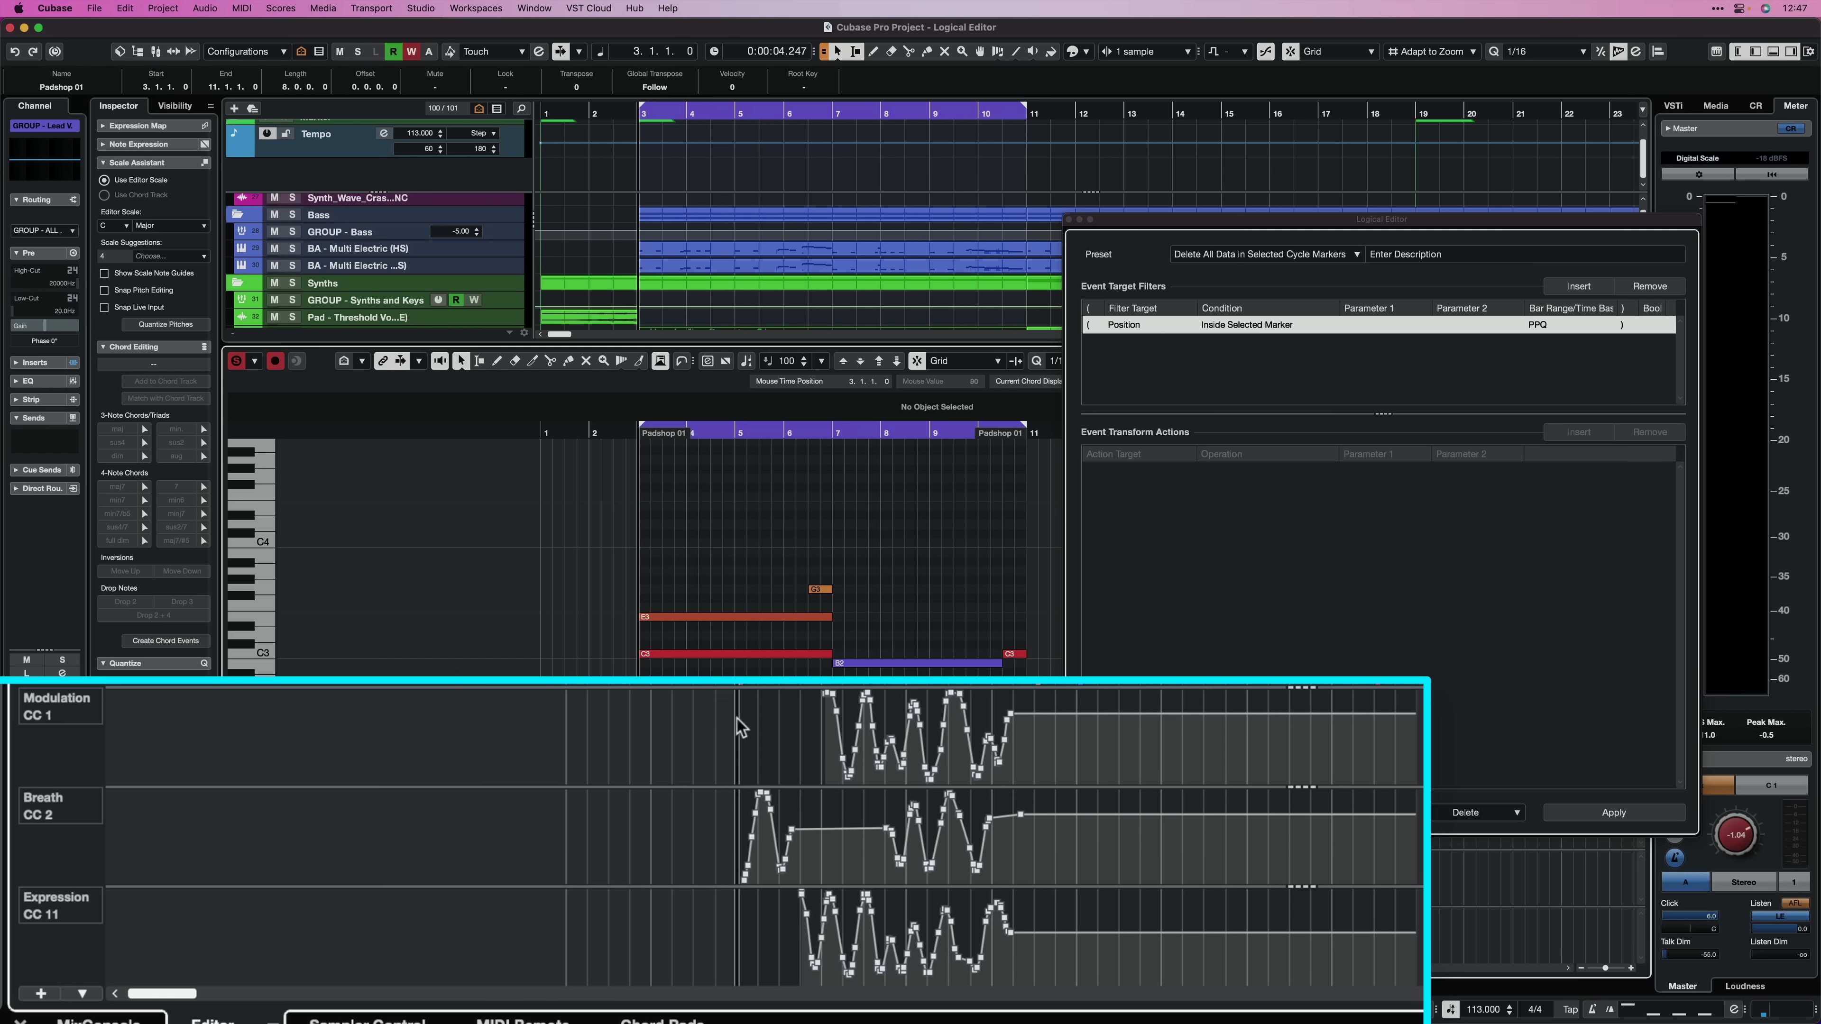
pyautogui.moveTo(736, 716); pyautogui.dragTo(1296, 928)
pyautogui.press('Delete')
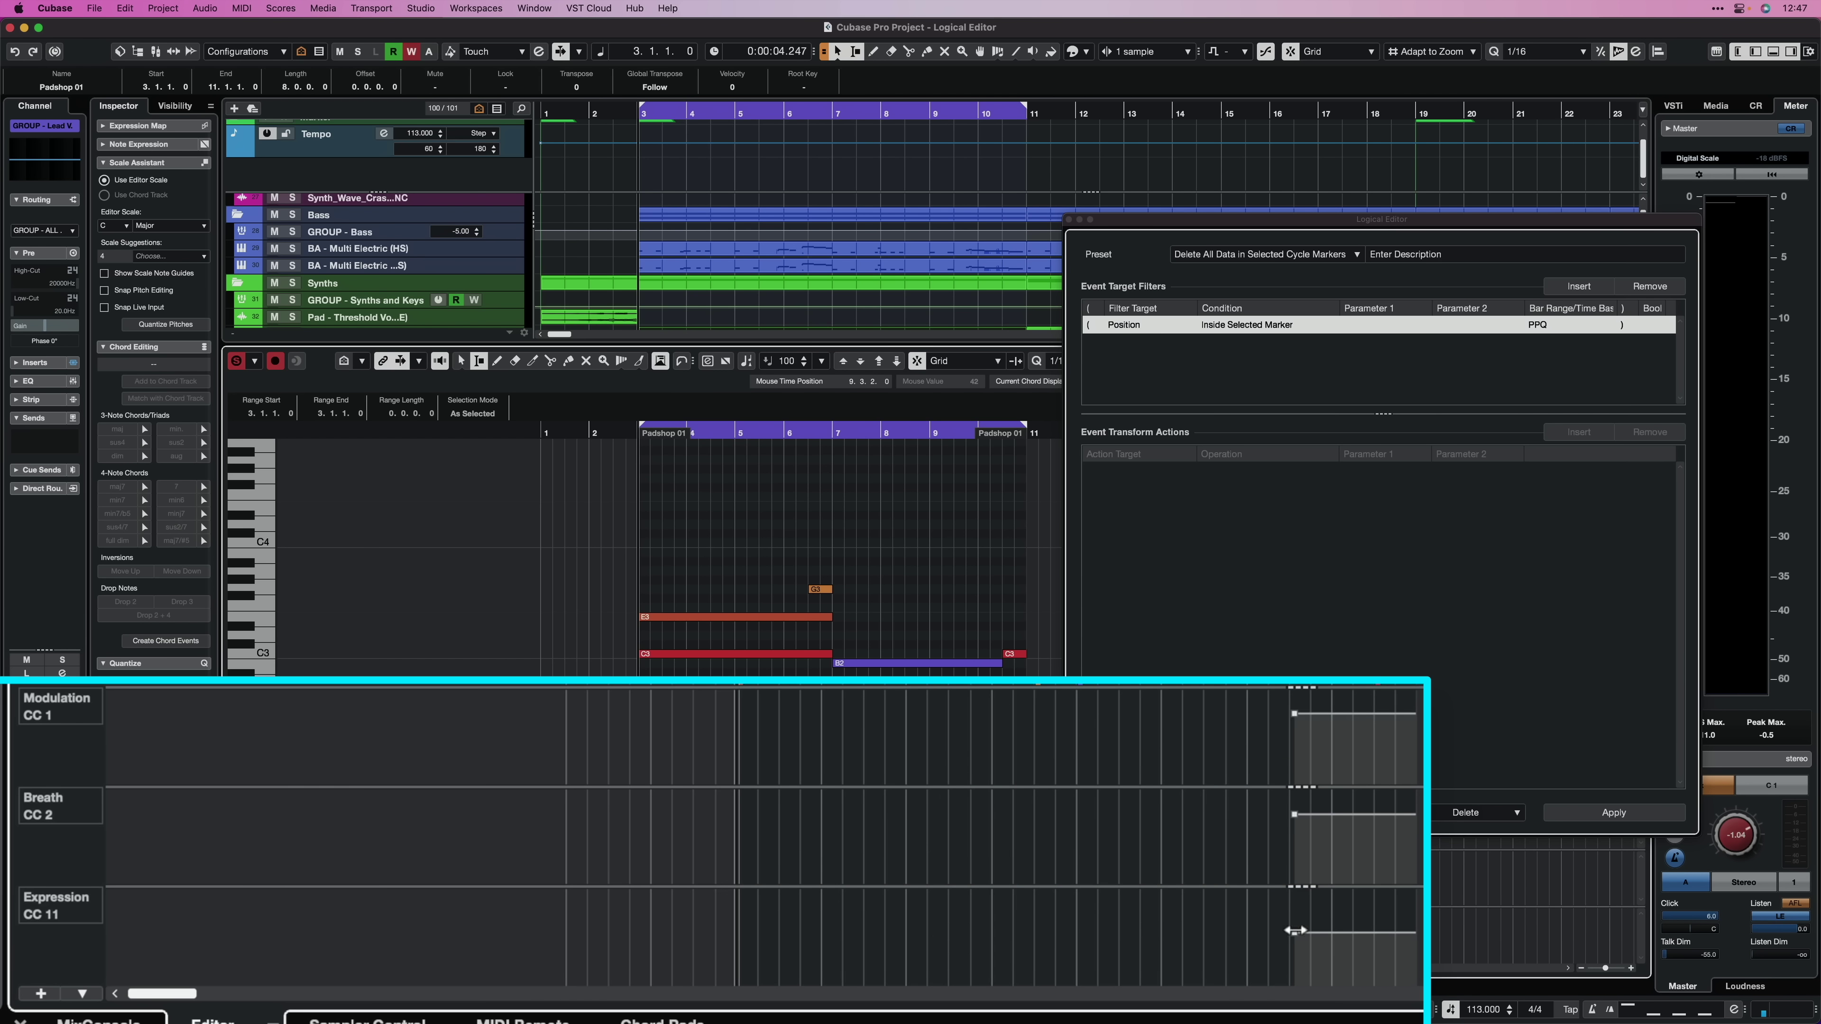
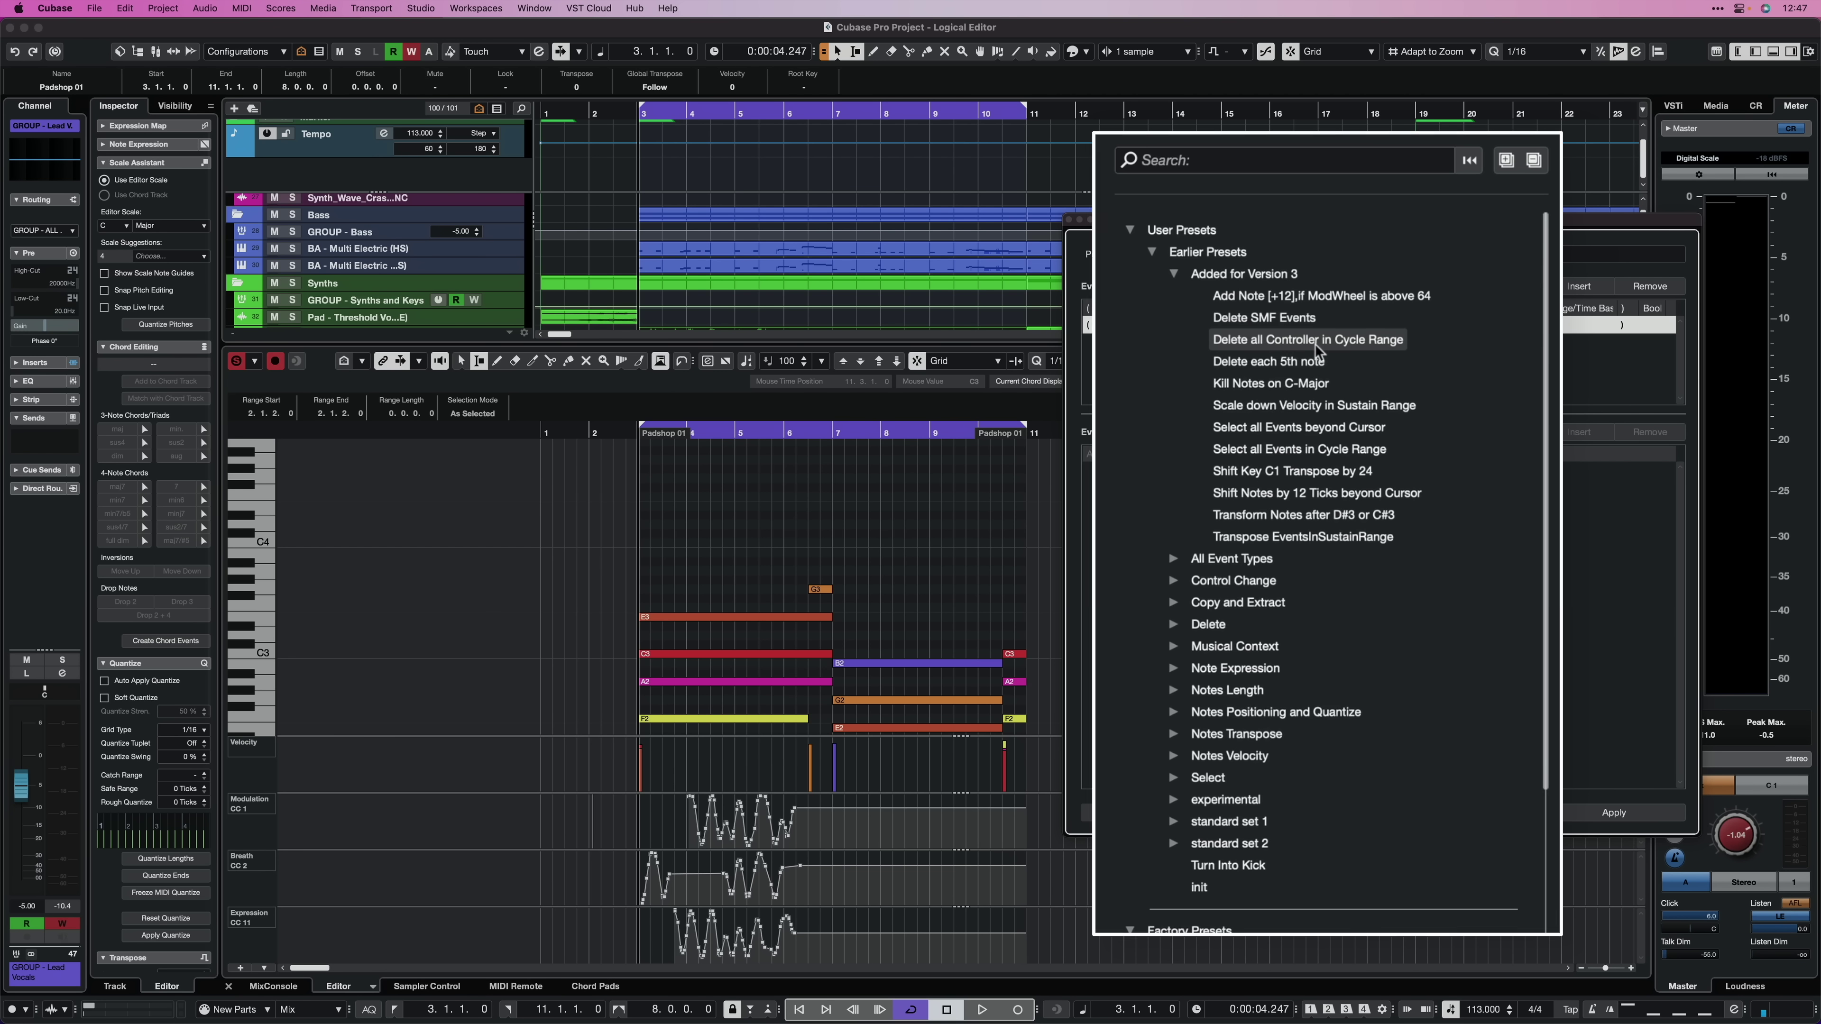
# Load the user preset "Delete all Controller in Cycle Range" in the Logical Editor, and try it on the pad part before undoing the deletion.
pyautogui.click(1317, 343)
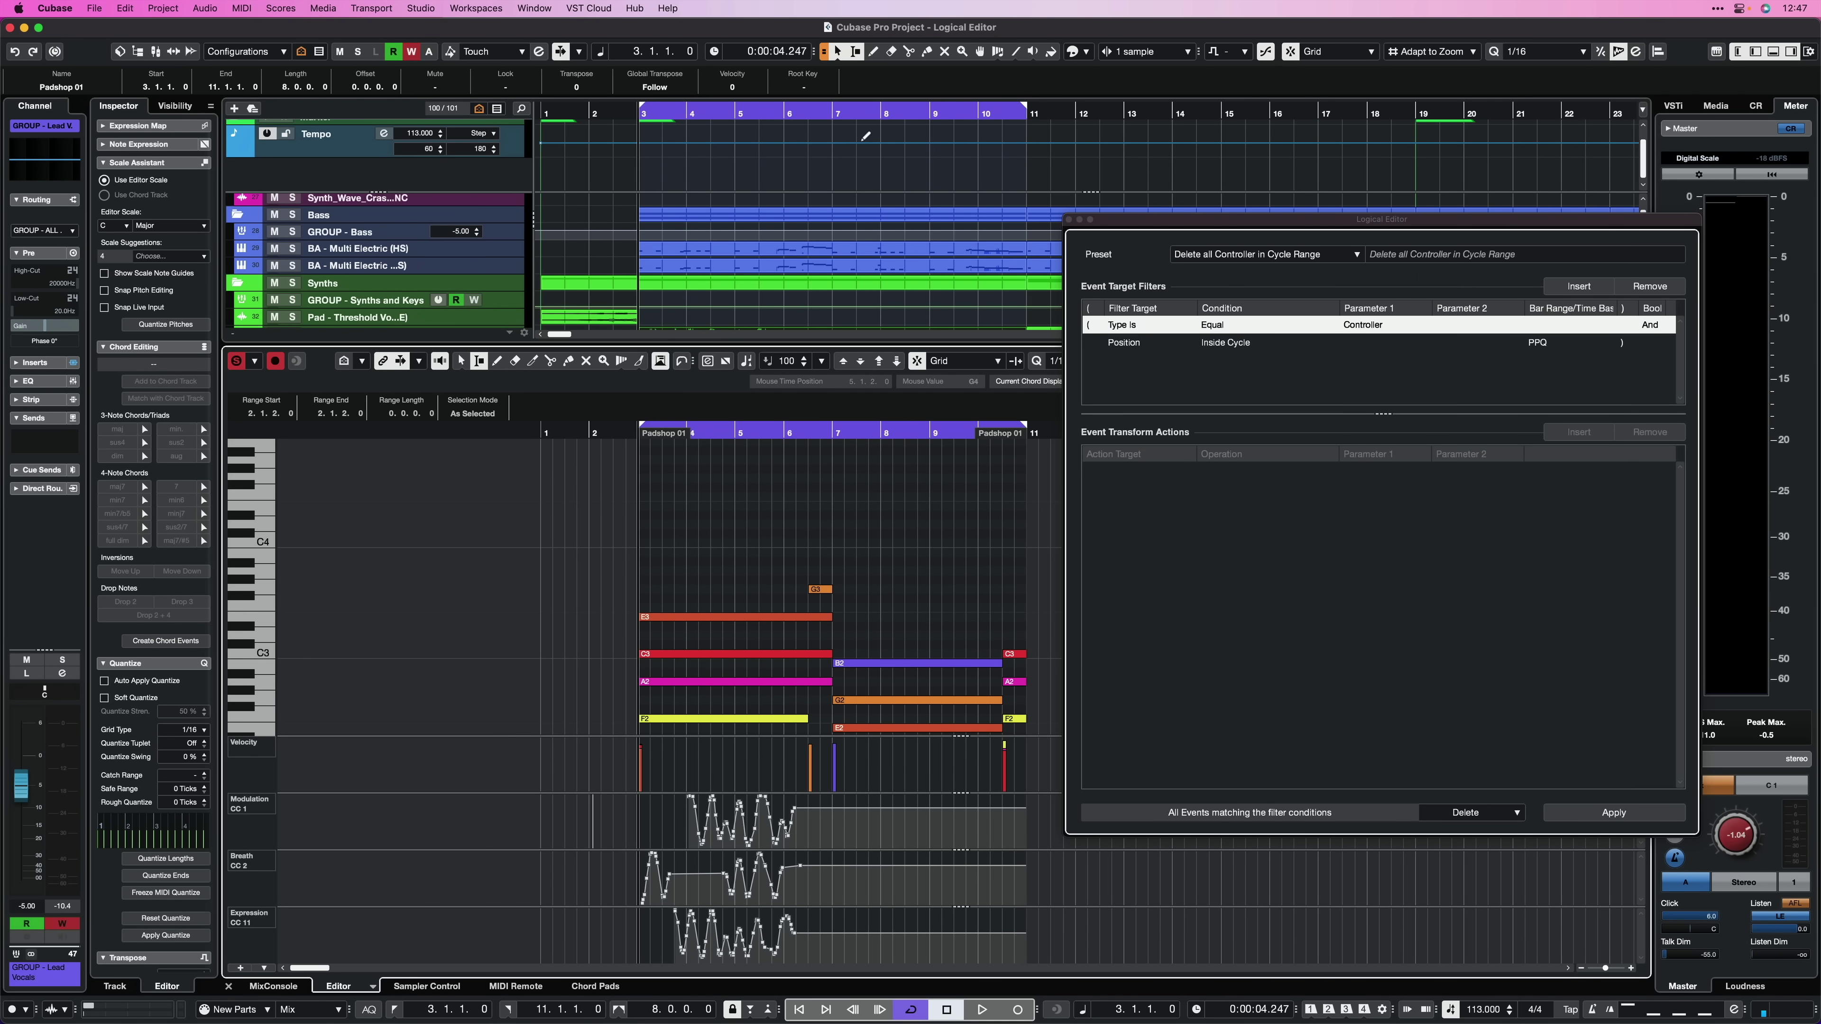
pyautogui.click(1246, 300)
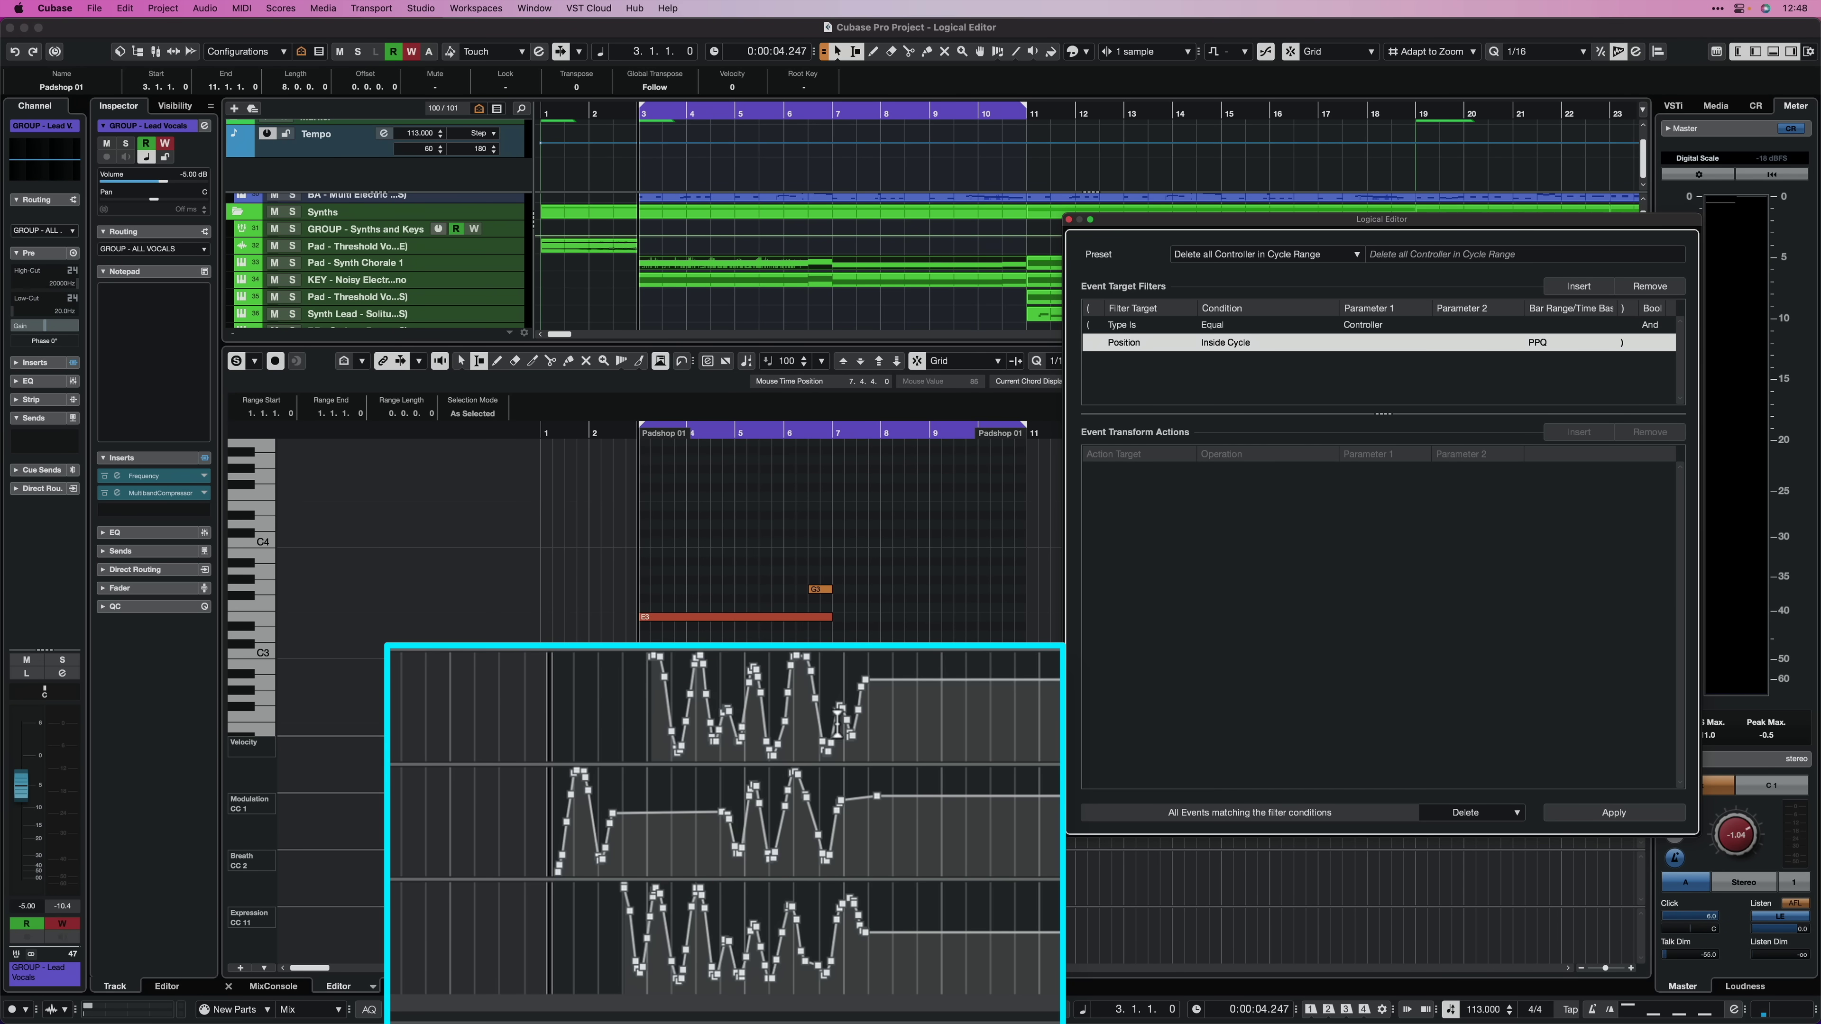
pyautogui.click(1613, 812)
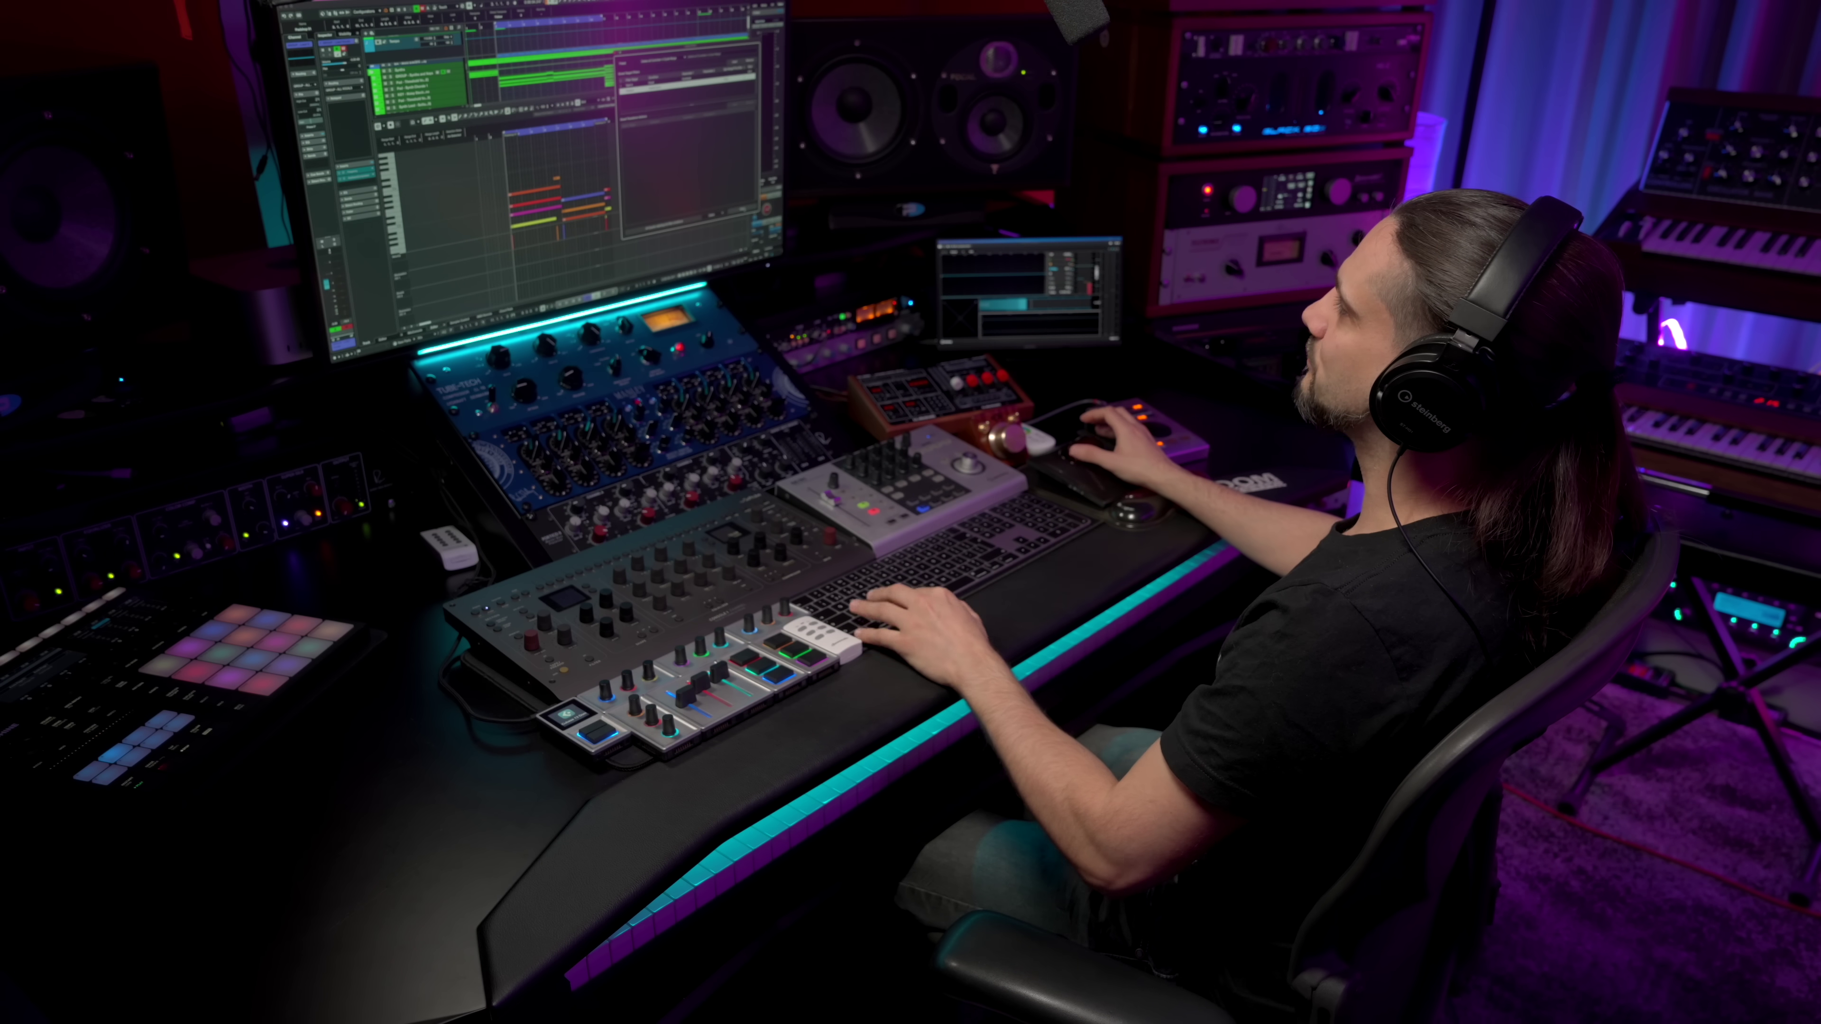
pyautogui.hotkey('ctrl', 'z')
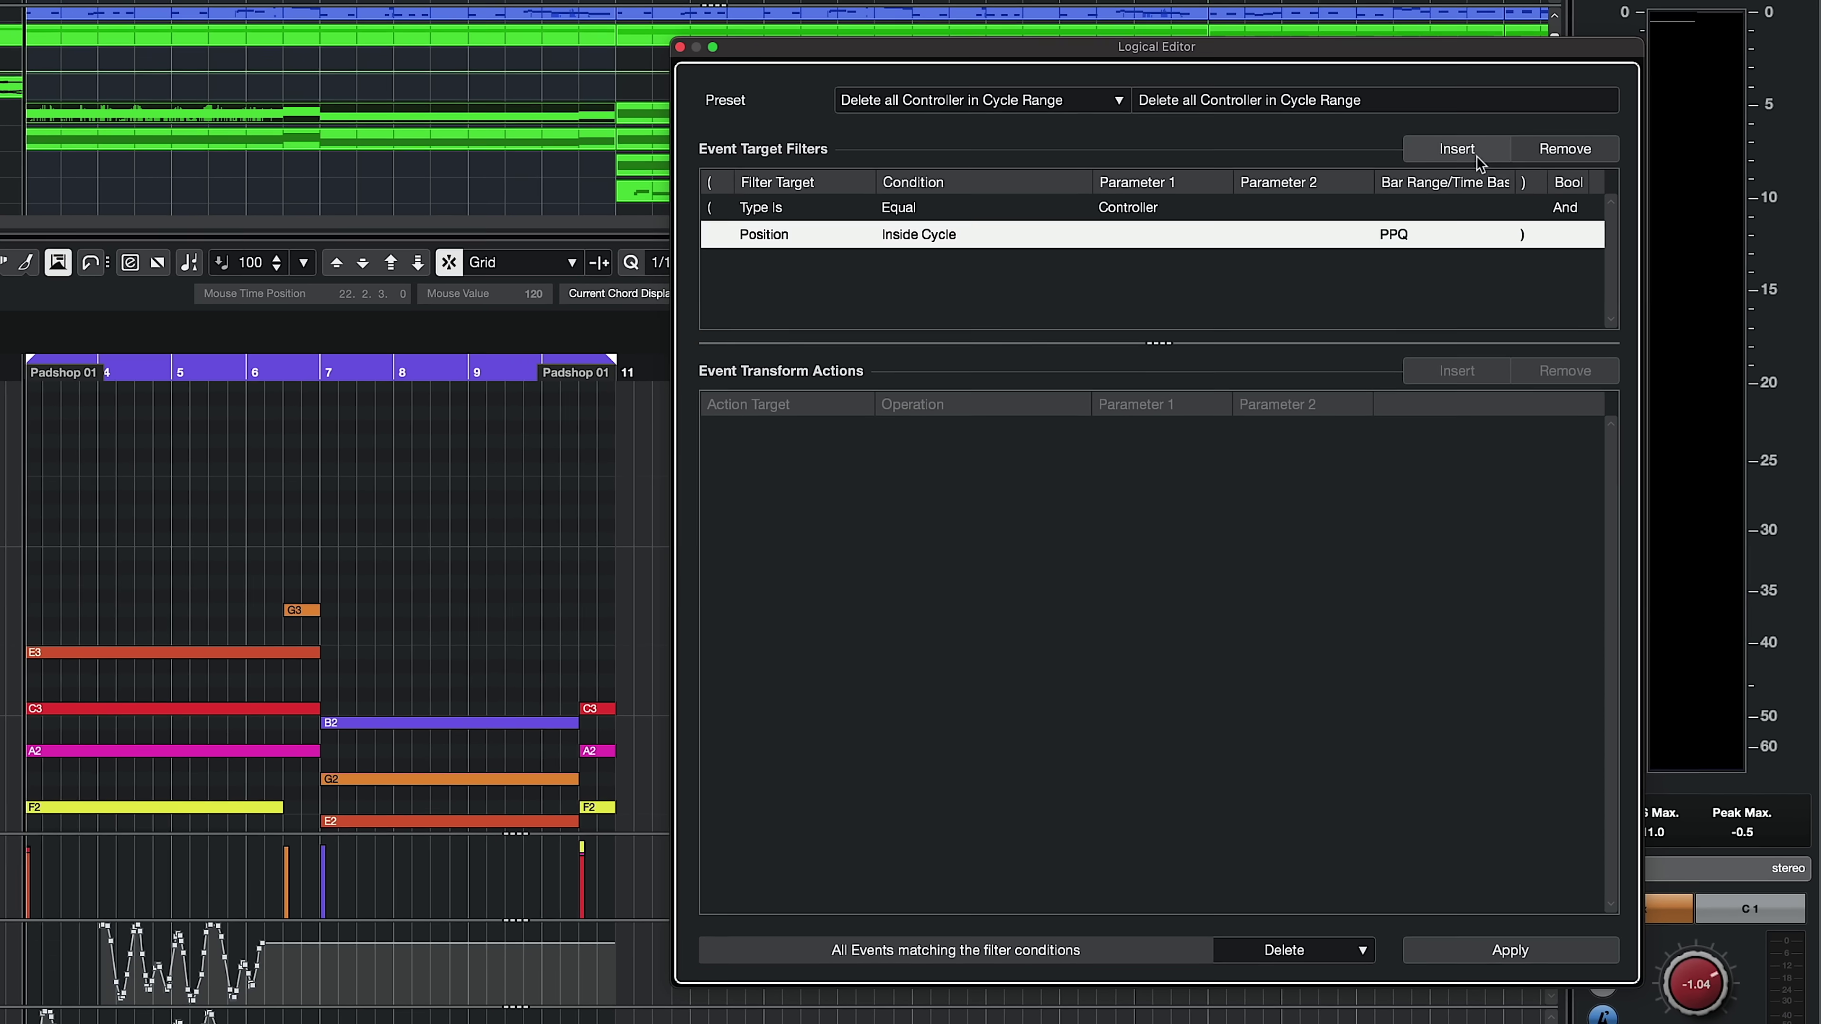
# Examine the preset's Type Is and Position filter lines, including their conditions, parameters, time base, brackets and Boolean link.
pyautogui.click(792, 215)
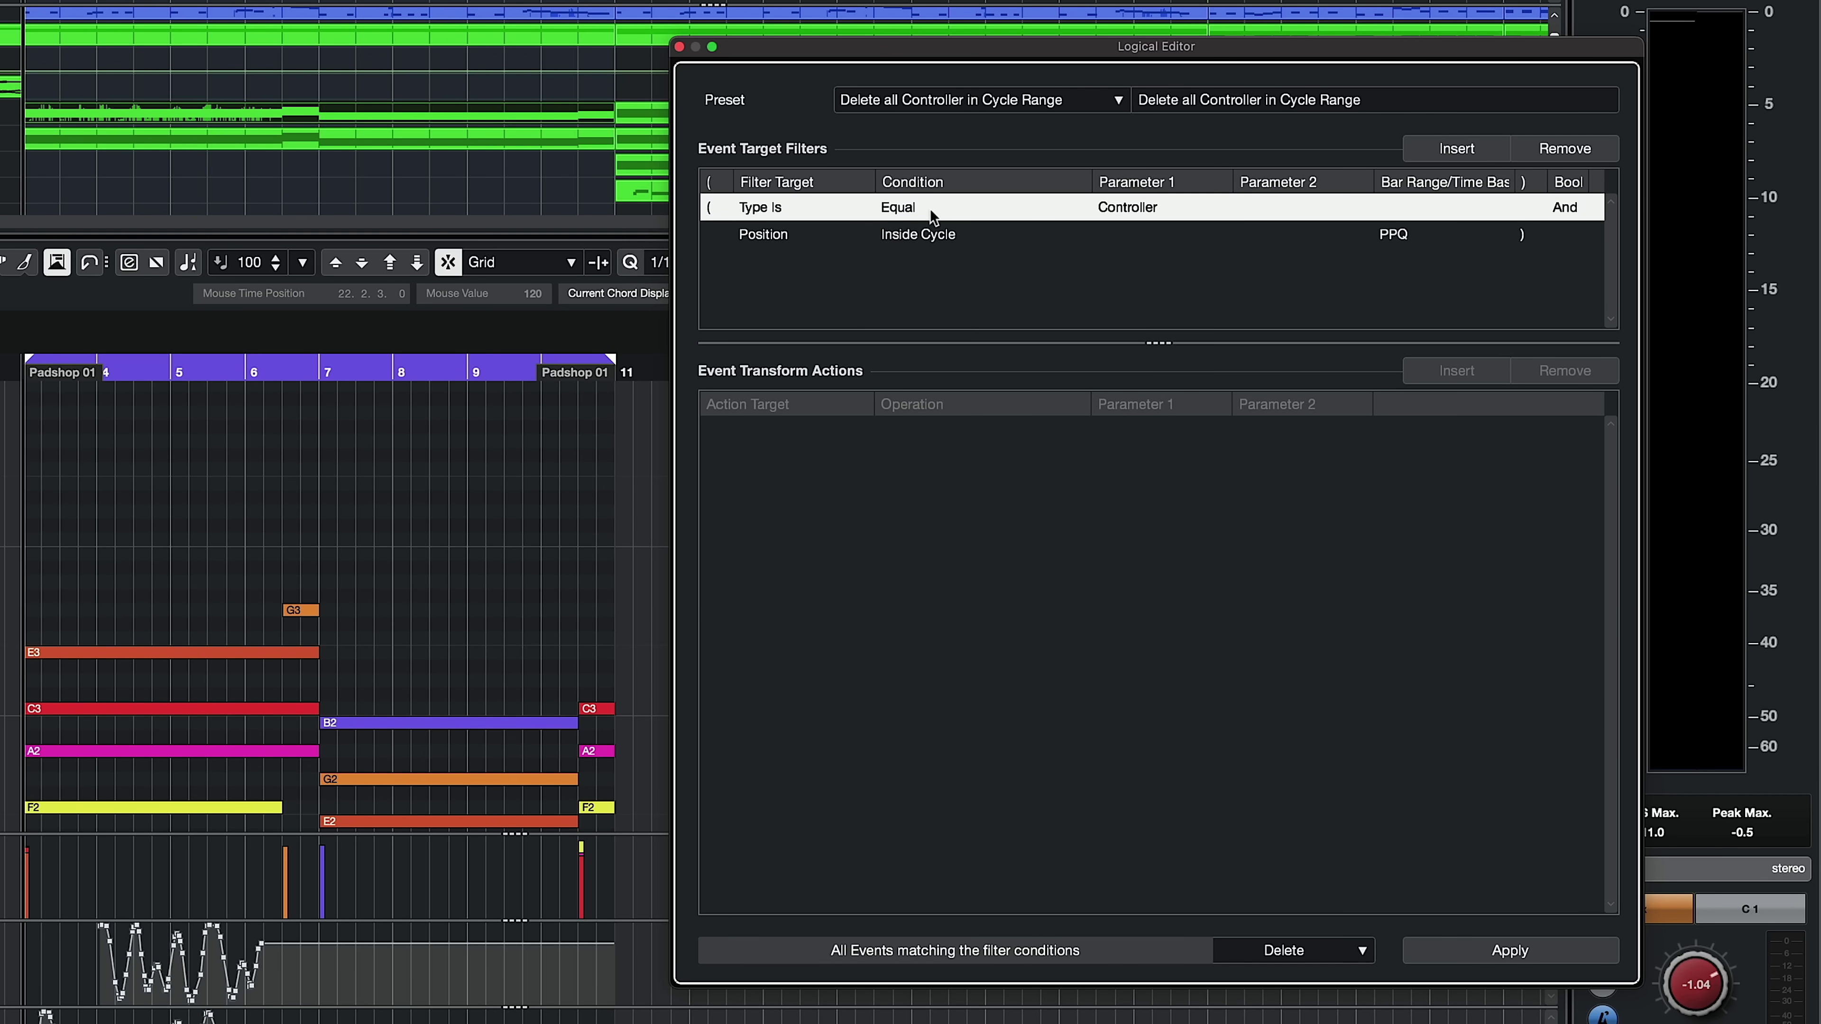
pyautogui.click(1150, 209)
pyautogui.click(1565, 209)
pyautogui.click(764, 236)
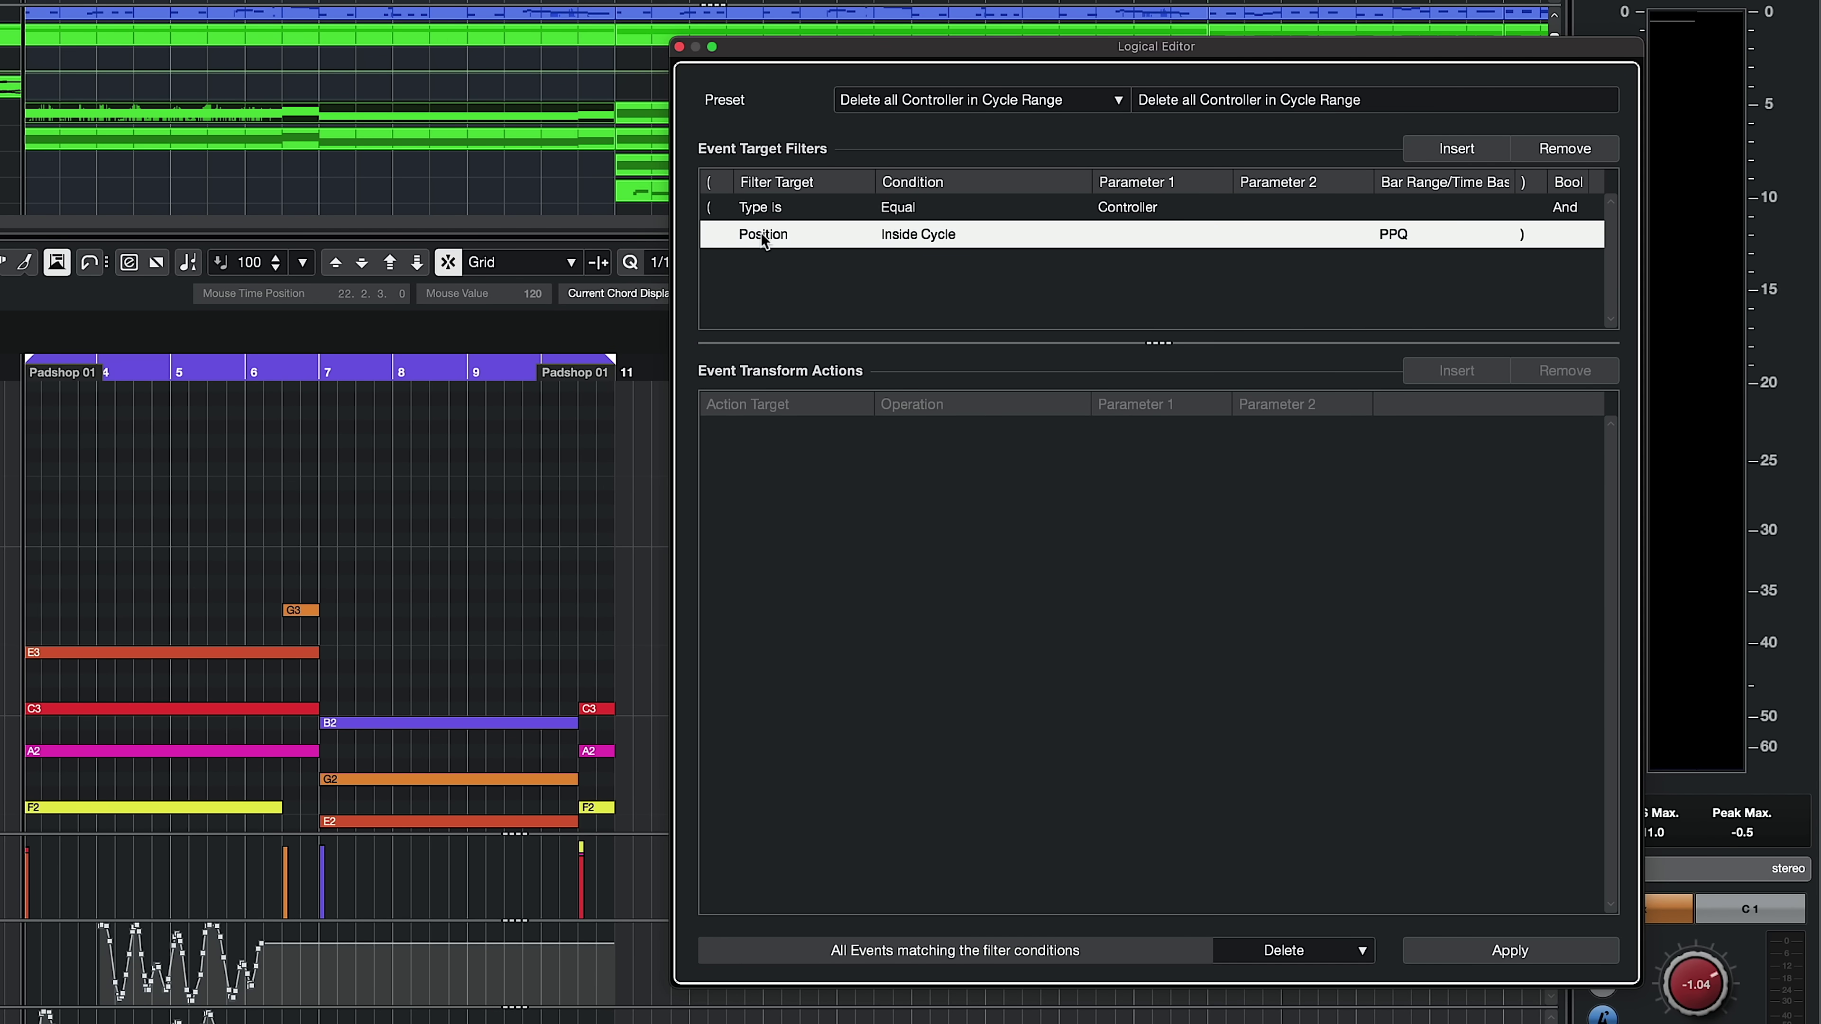
pyautogui.click(891, 236)
pyautogui.click(1226, 273)
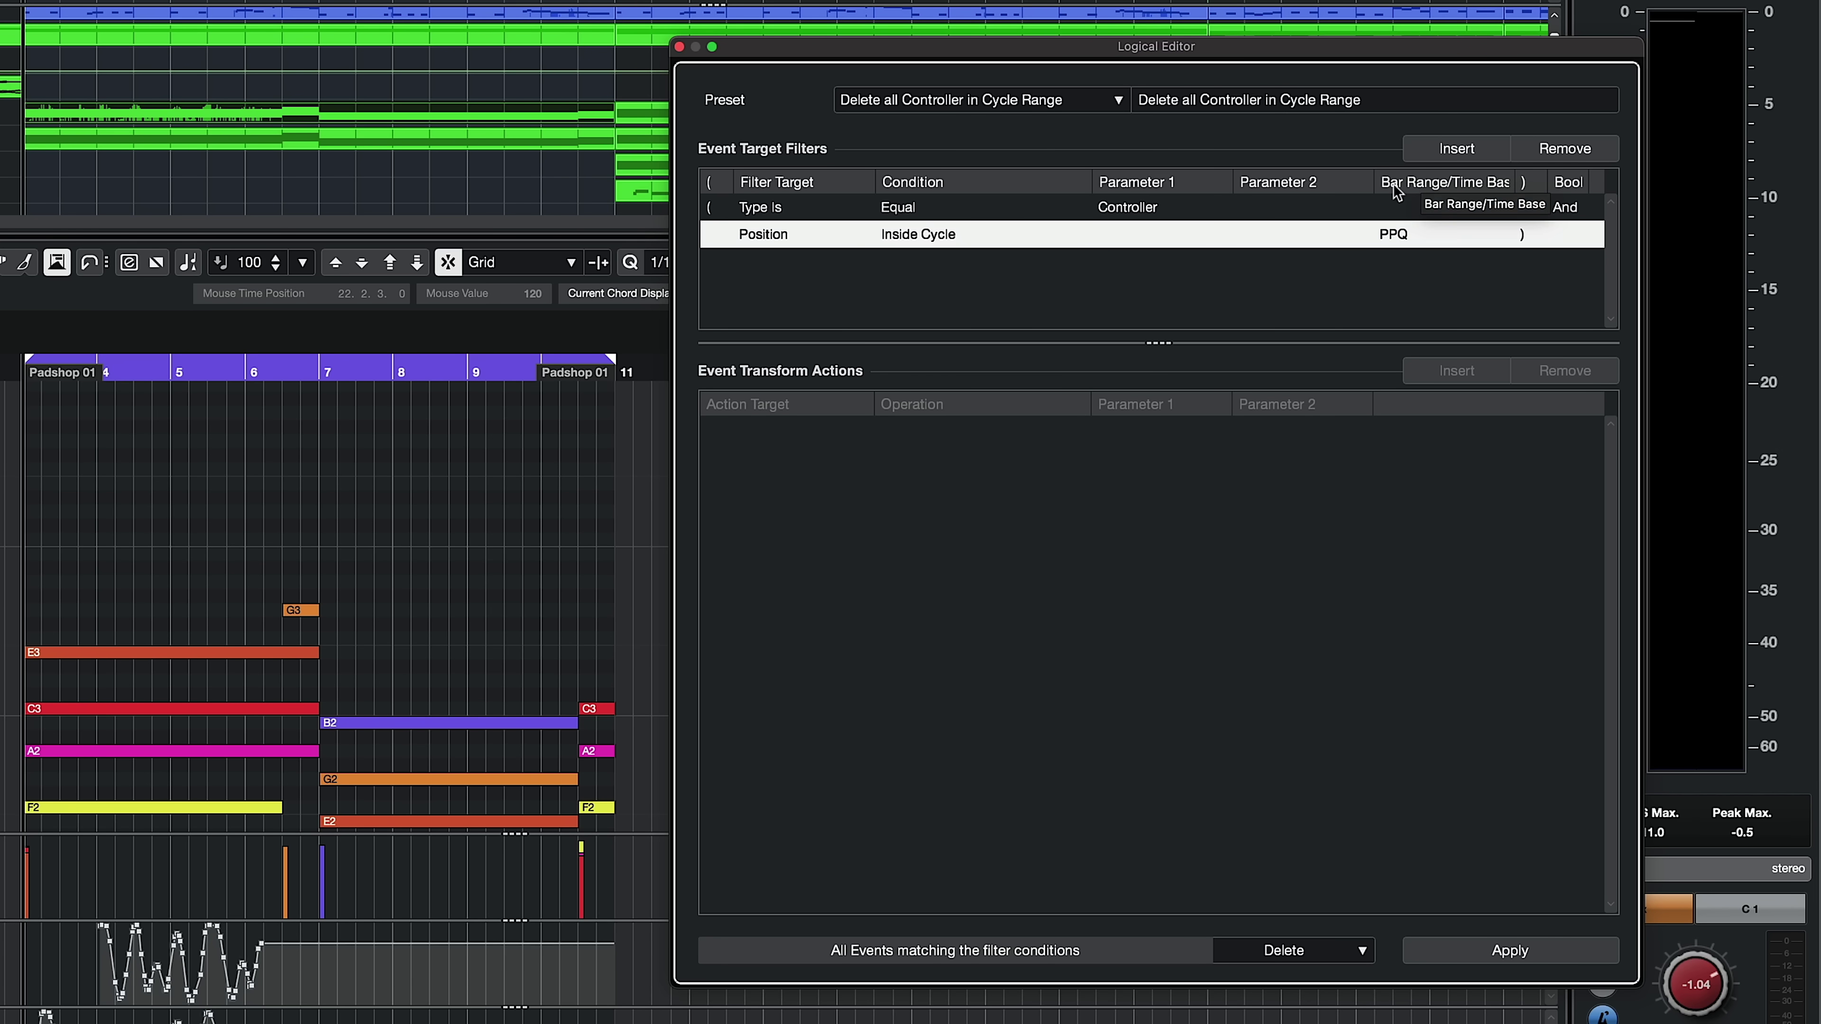
pyautogui.click(1398, 237)
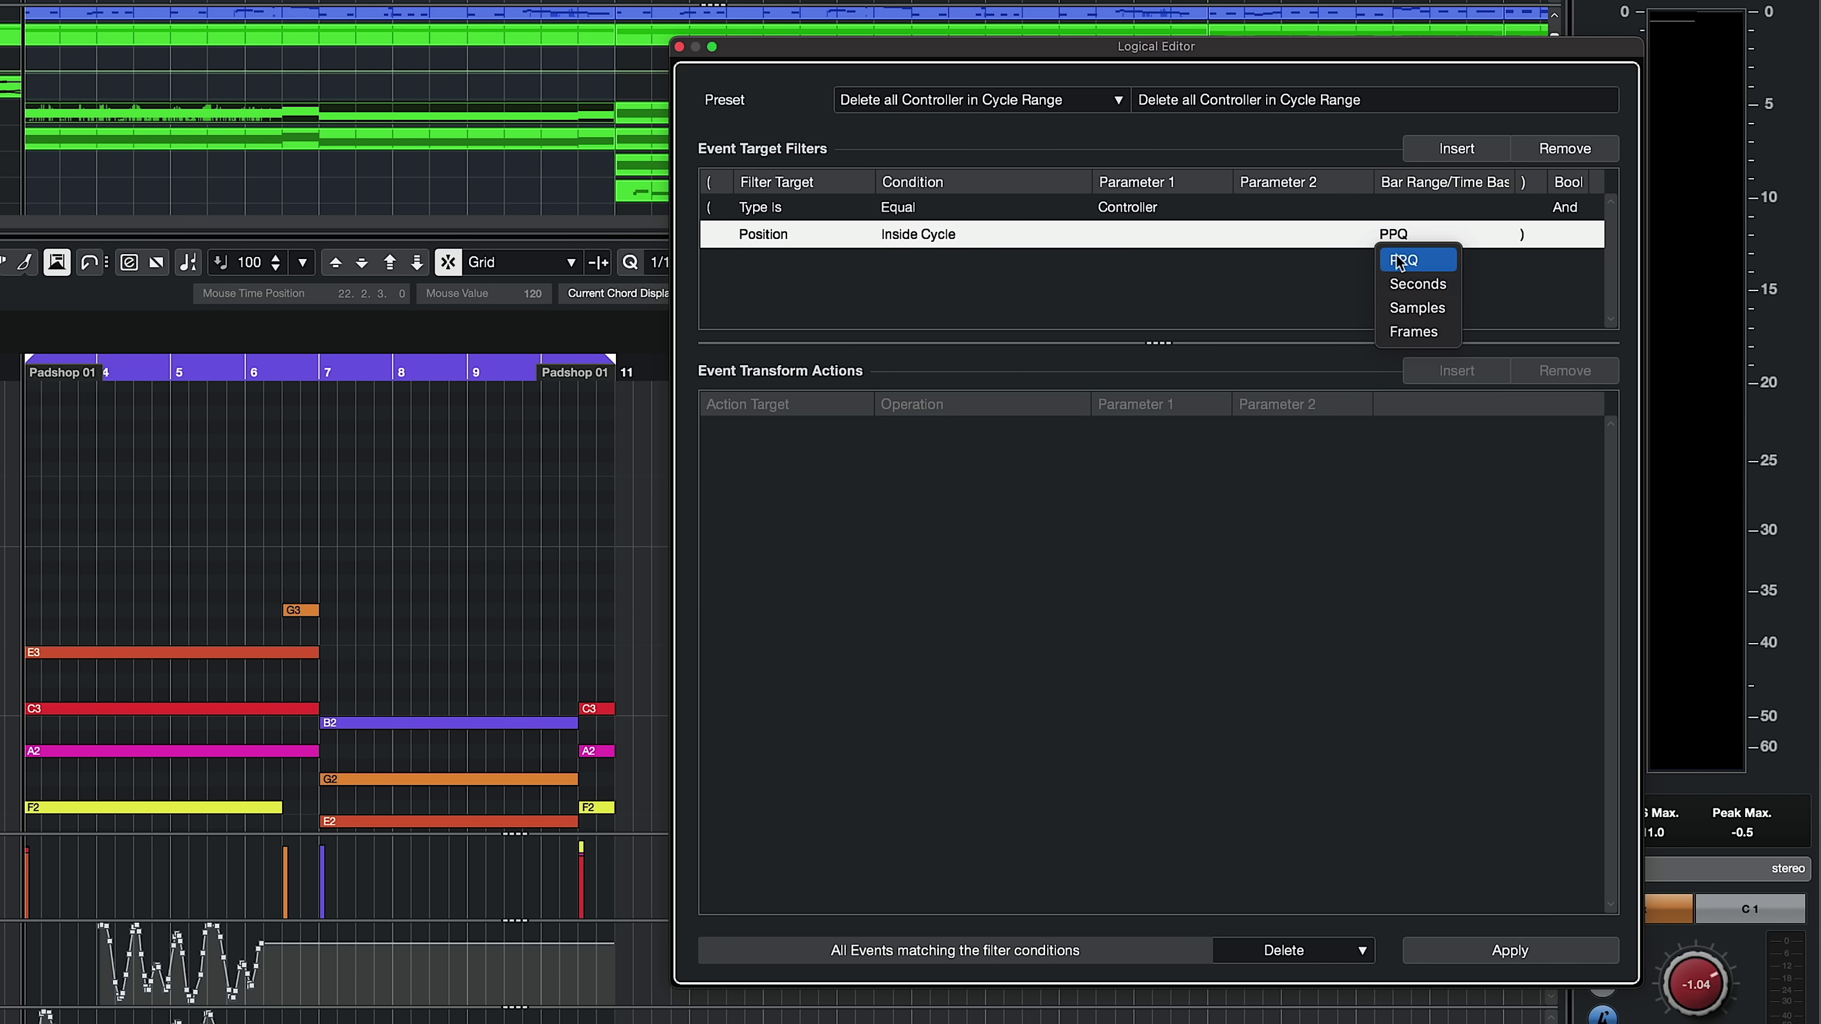
pyautogui.click(1524, 239)
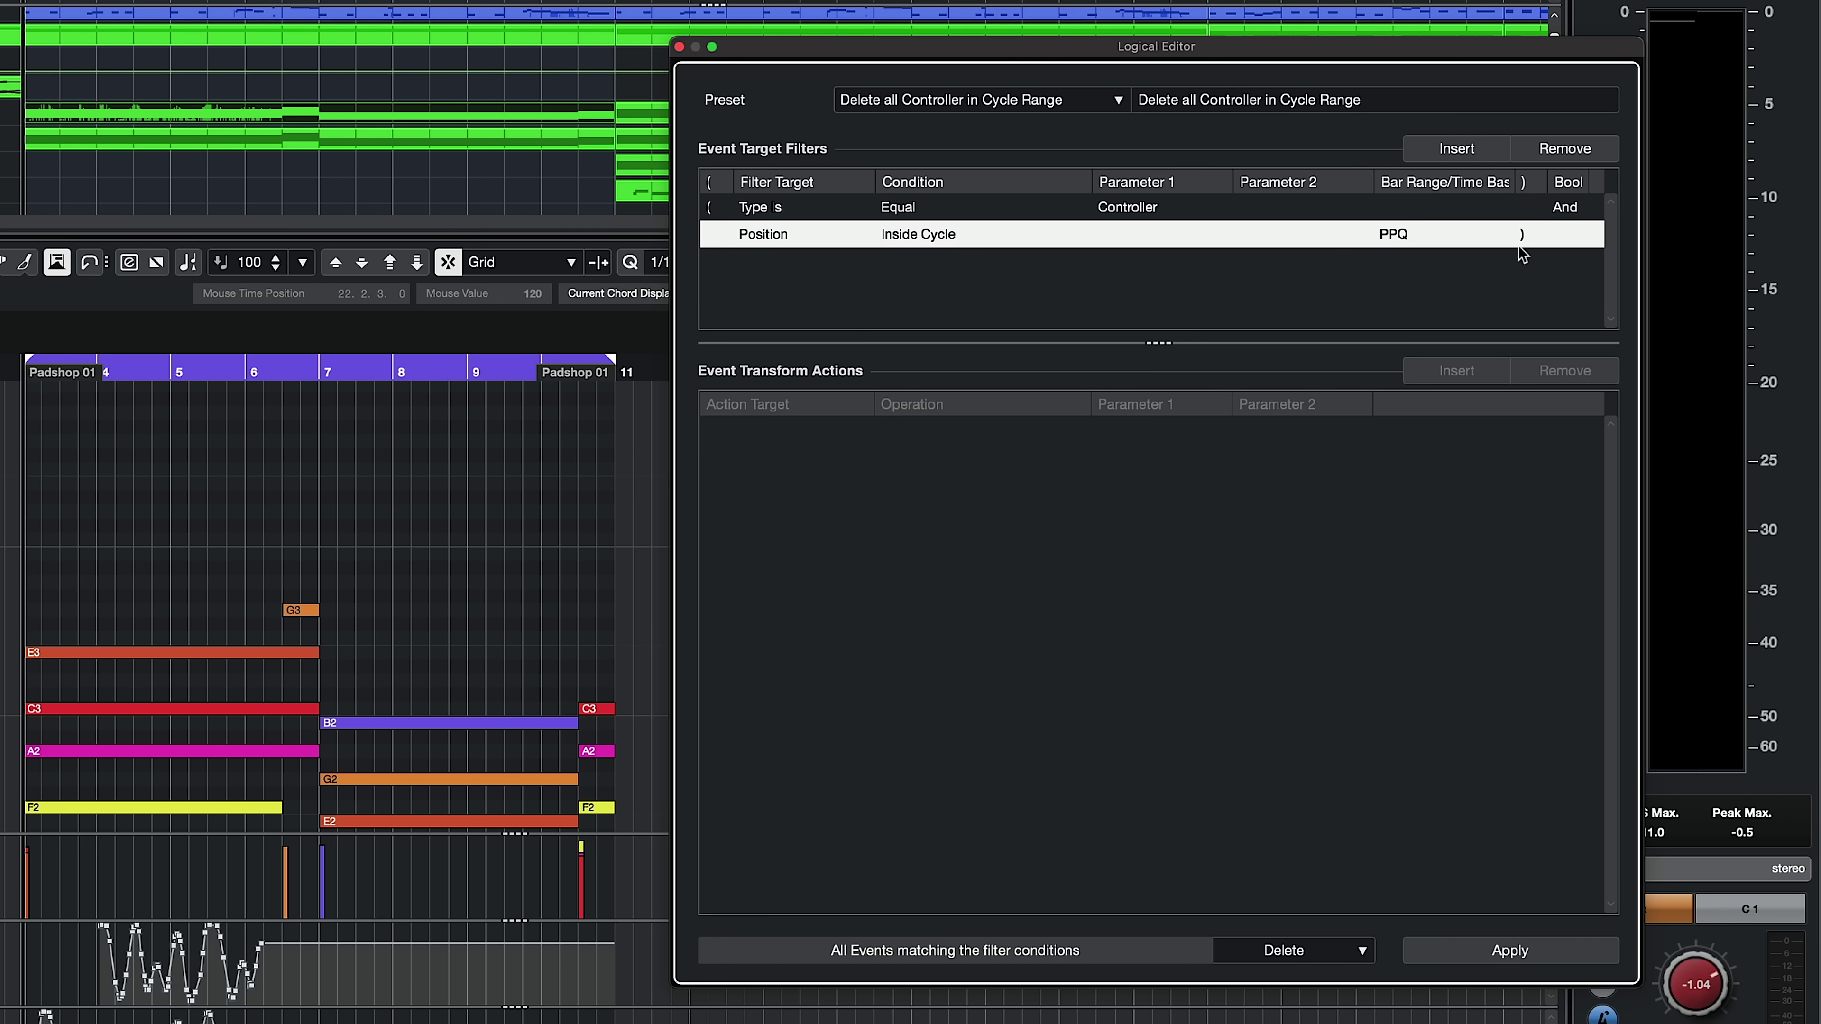
# Remove both existing event target filters and add a new filter with Type Is Equal Controller.
pyautogui.click(1565, 148)
pyautogui.click(1565, 148)
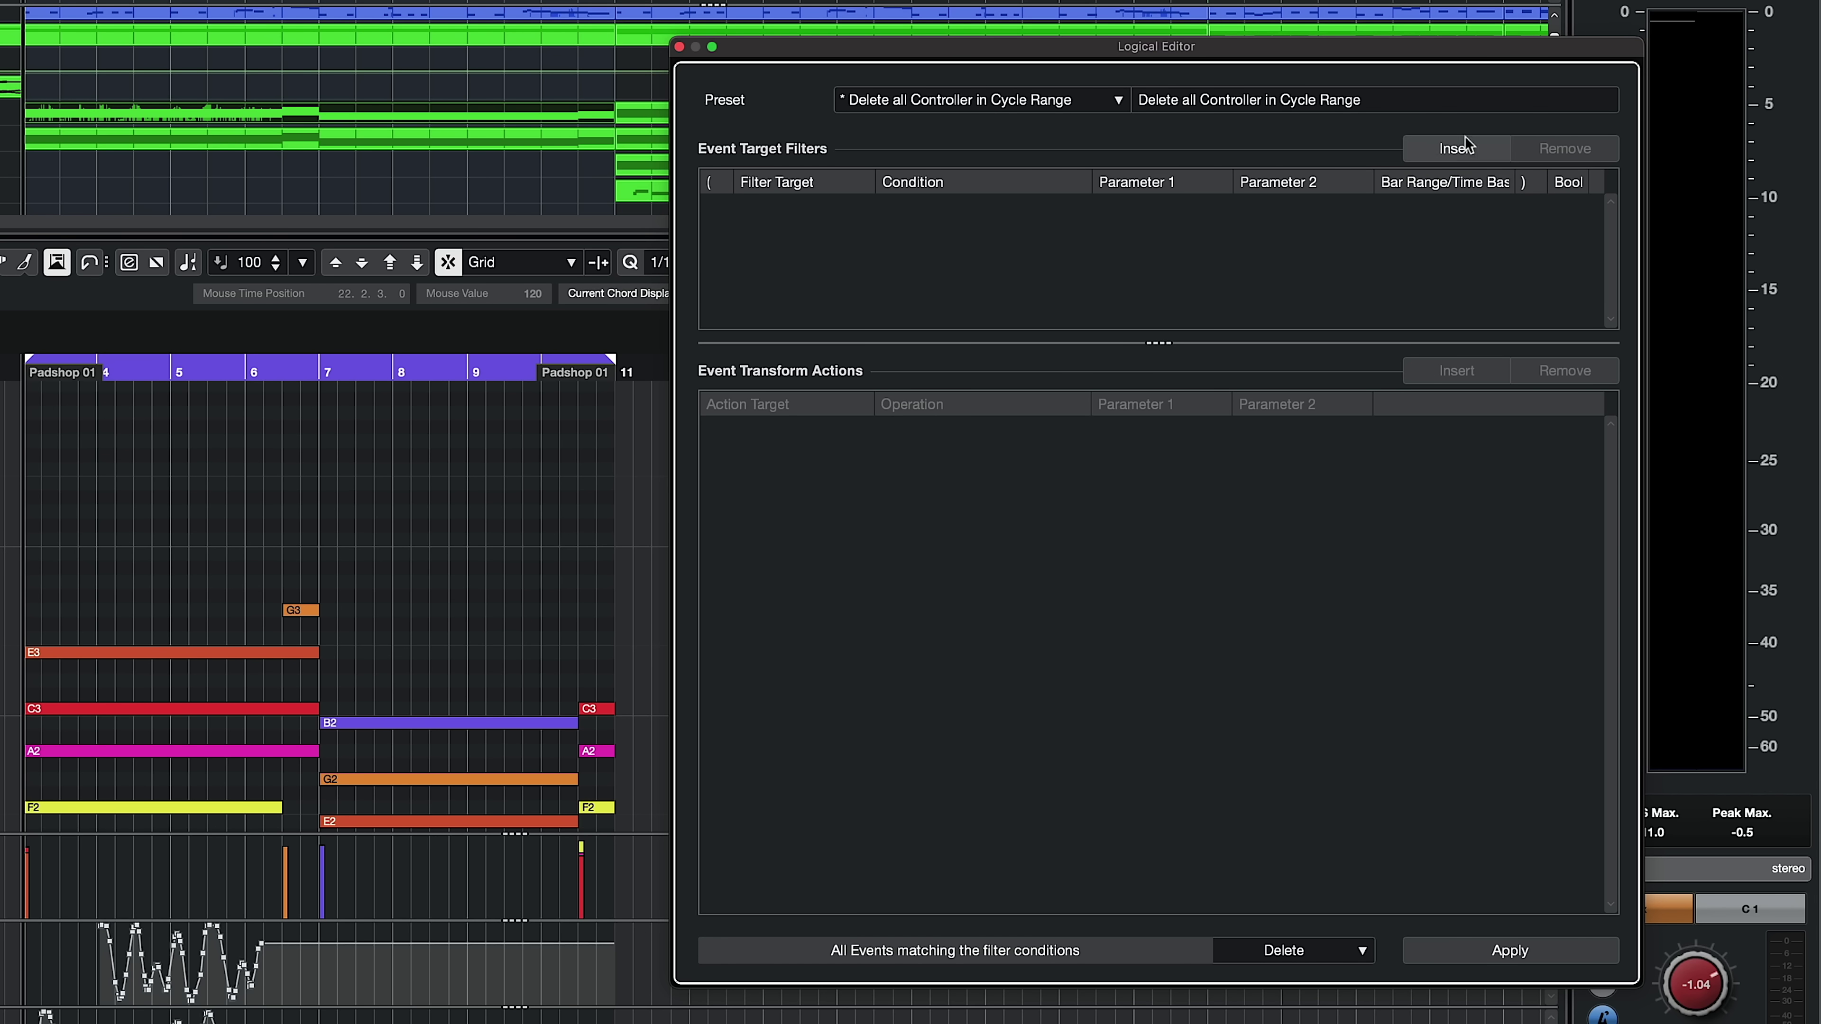
pyautogui.click(1457, 148)
pyautogui.click(911, 208)
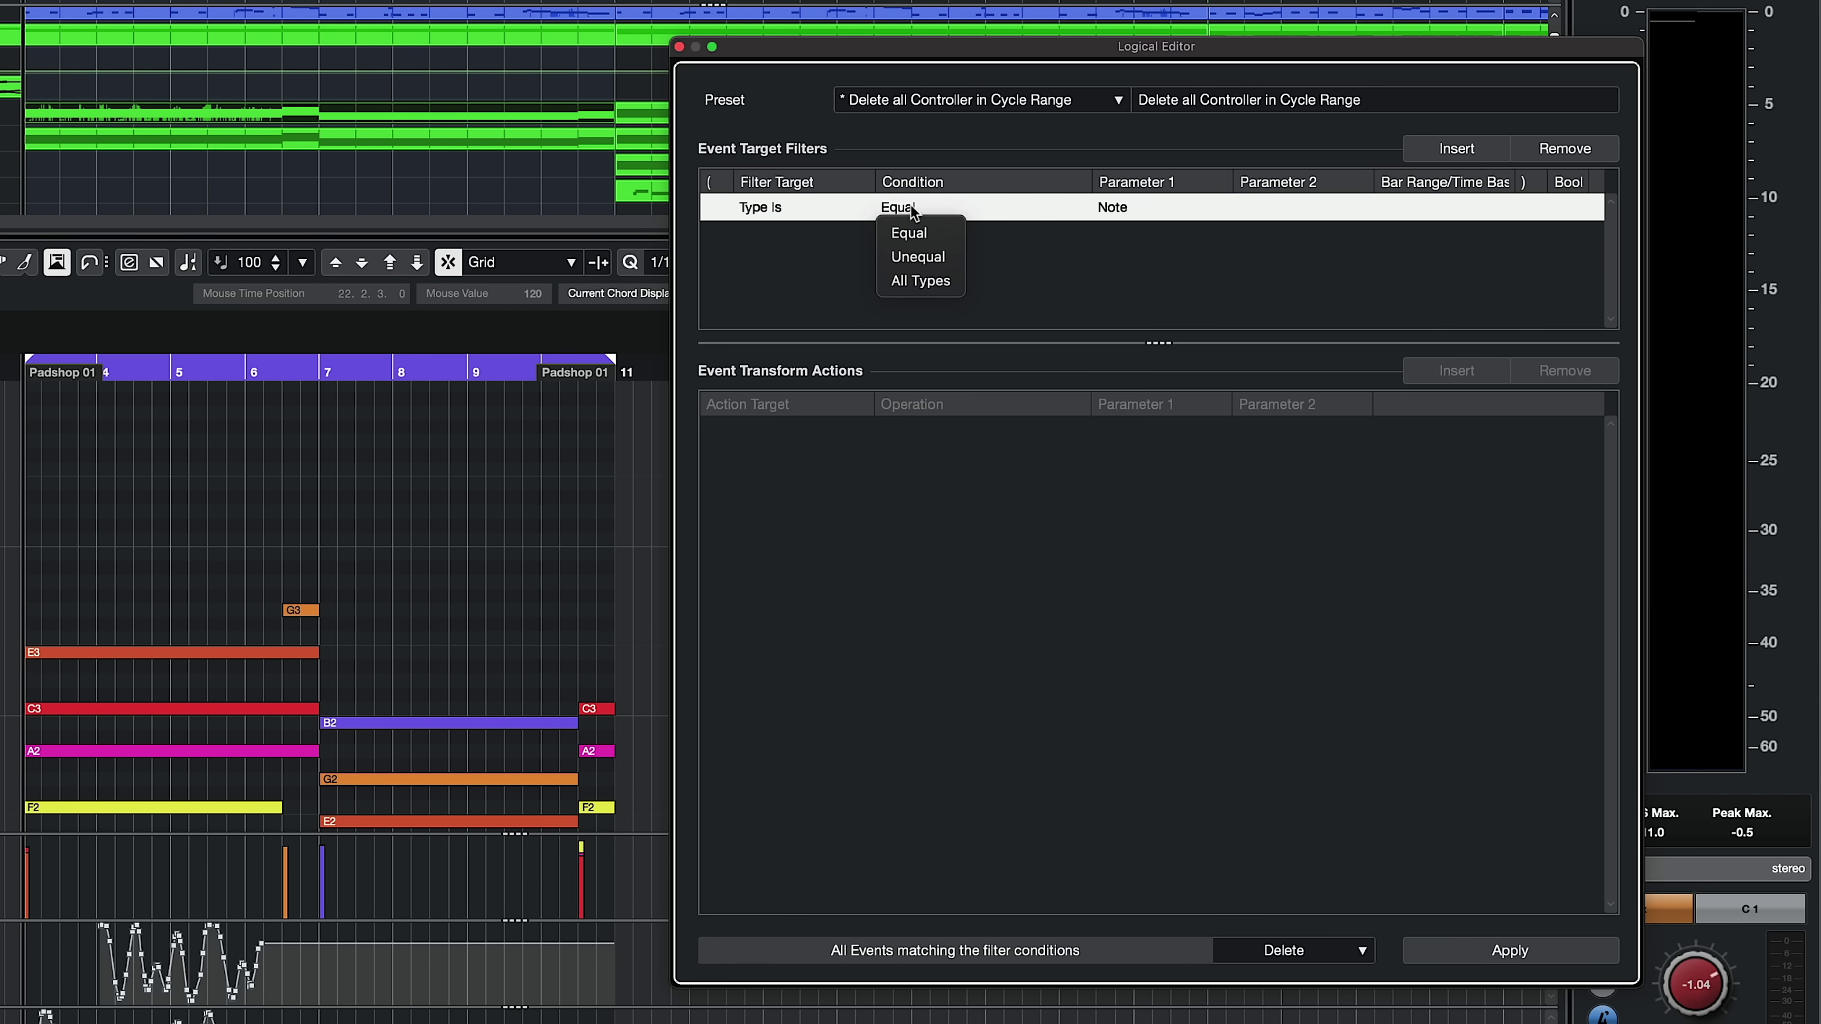
pyautogui.click(1121, 207)
pyautogui.click(1139, 280)
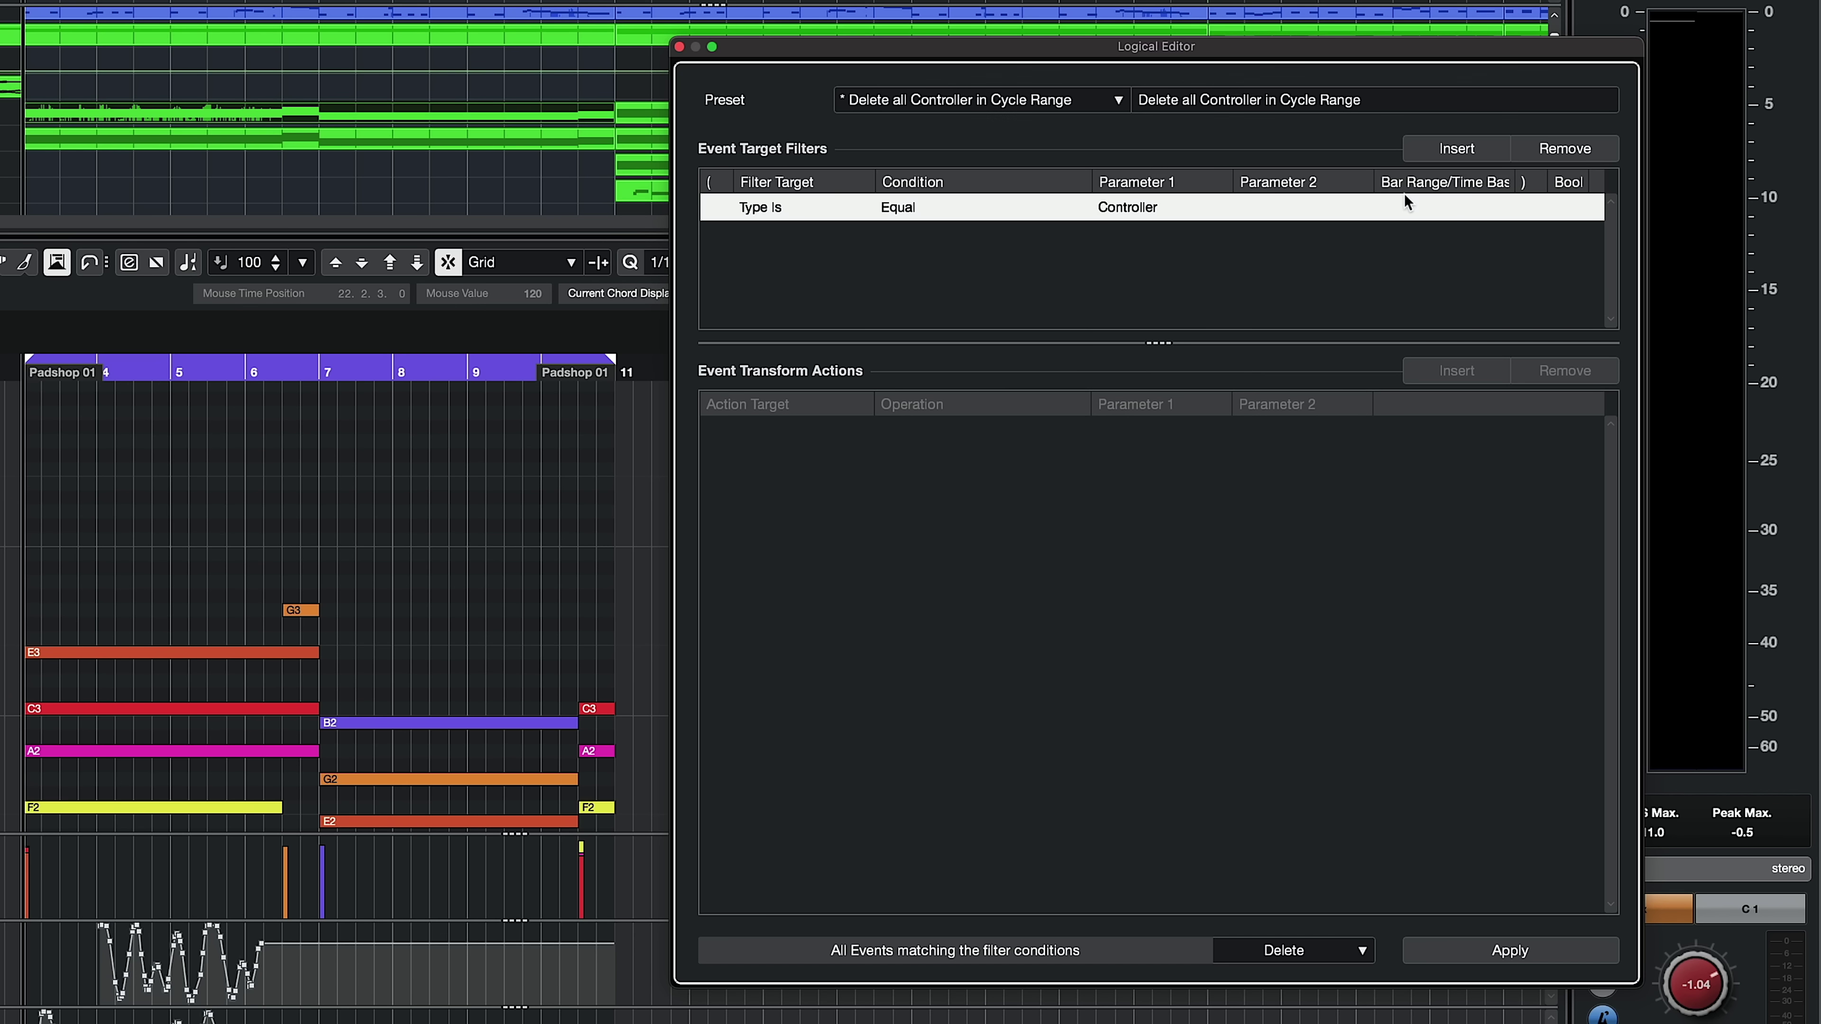
# Add a second event target filter with Position as the target and Inside Cycle as the condition.
pyautogui.click(1457, 148)
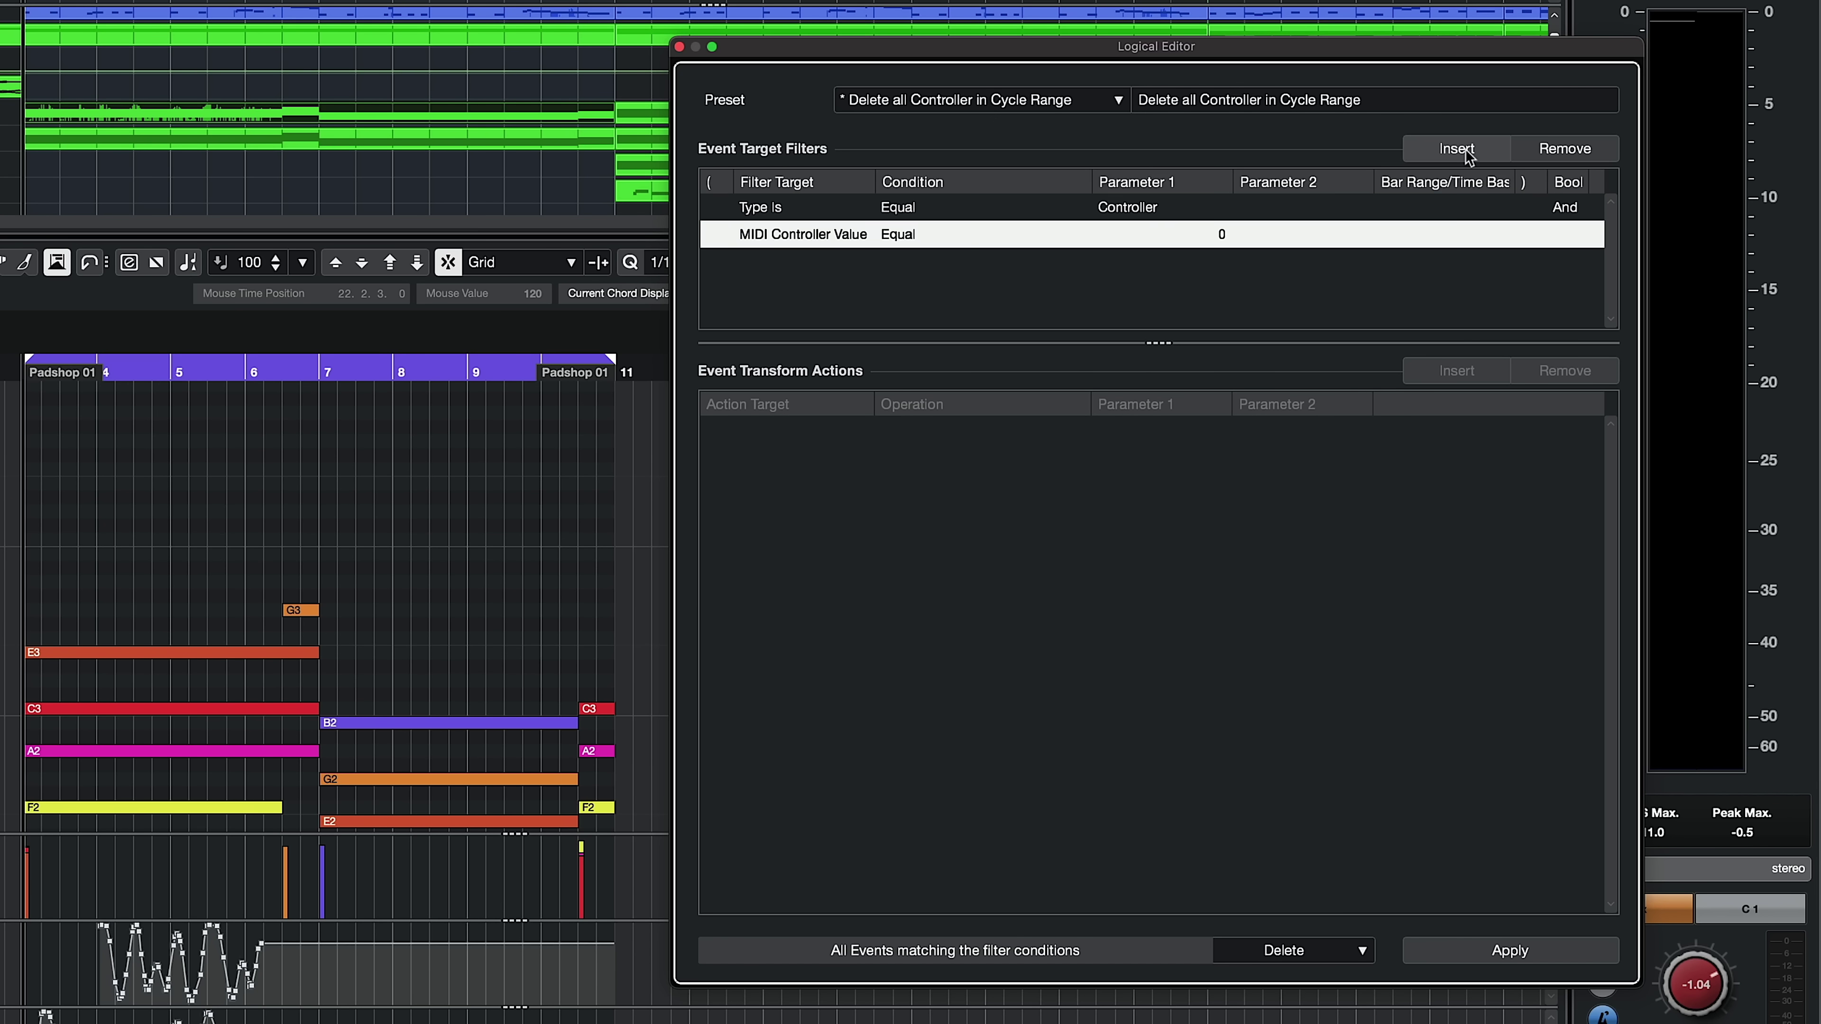
pyautogui.click(814, 237)
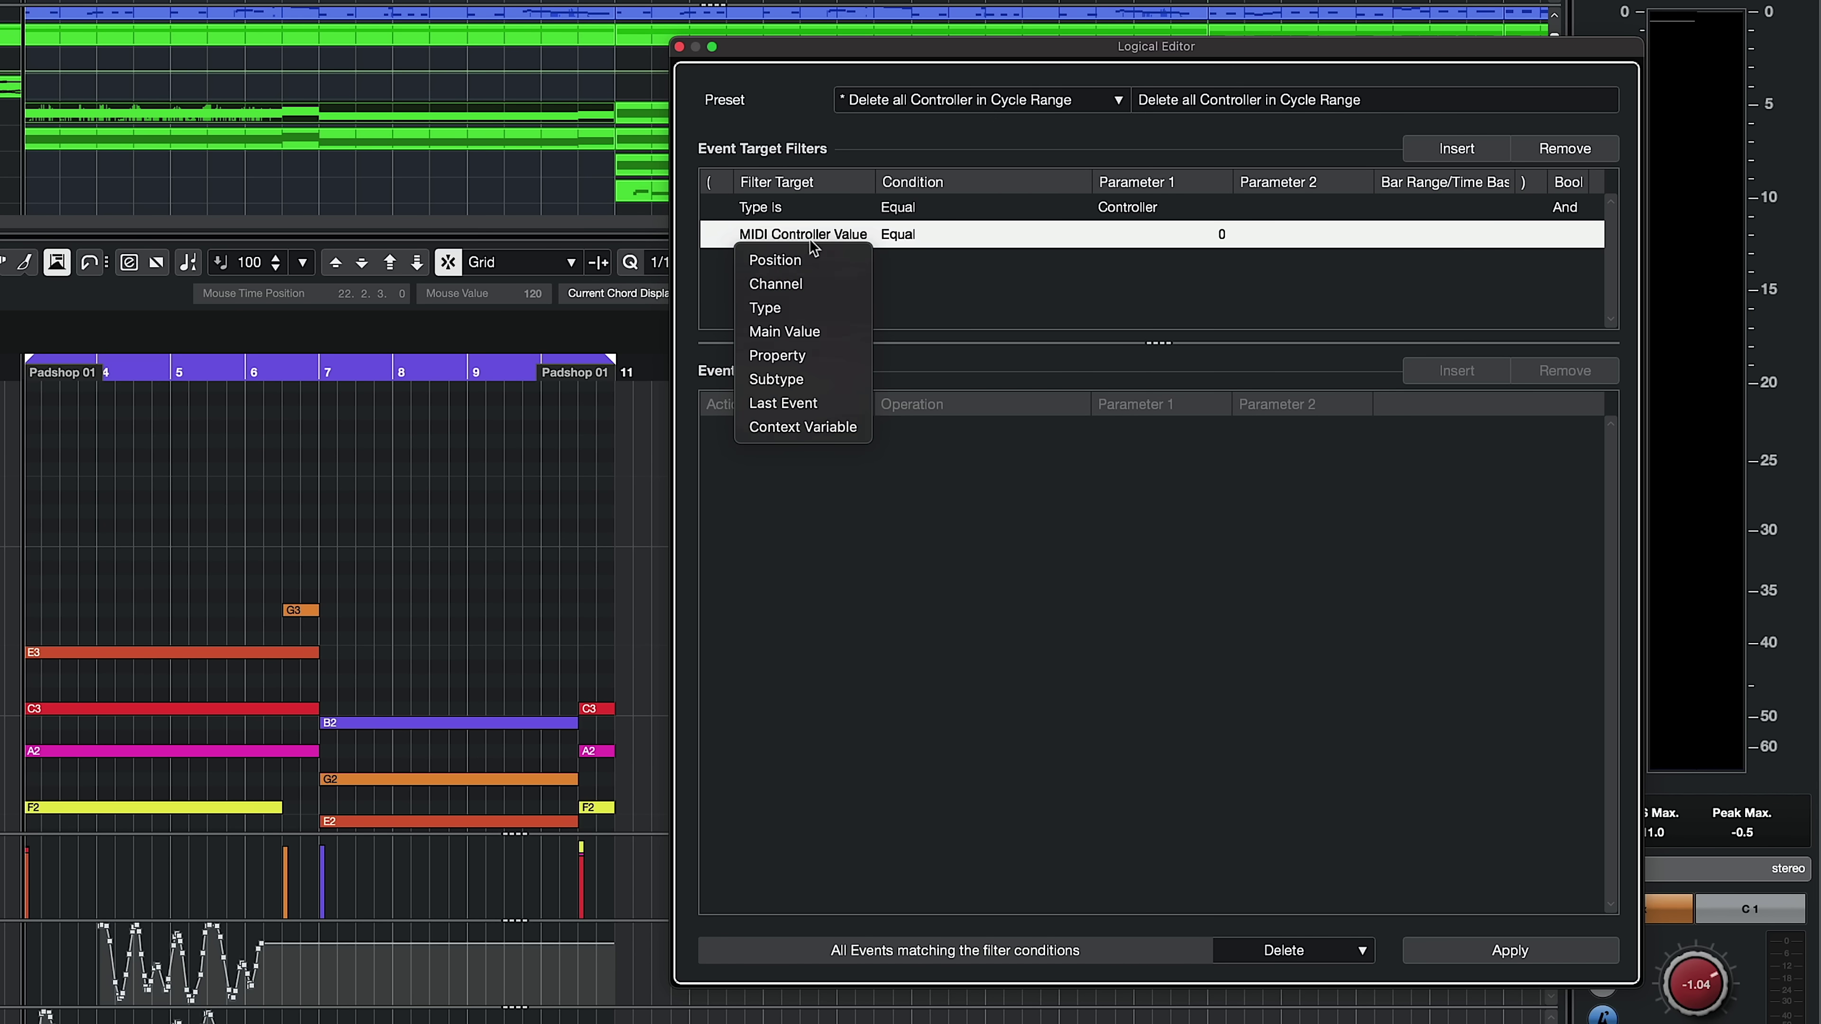
pyautogui.click(820, 246)
pyautogui.click(911, 235)
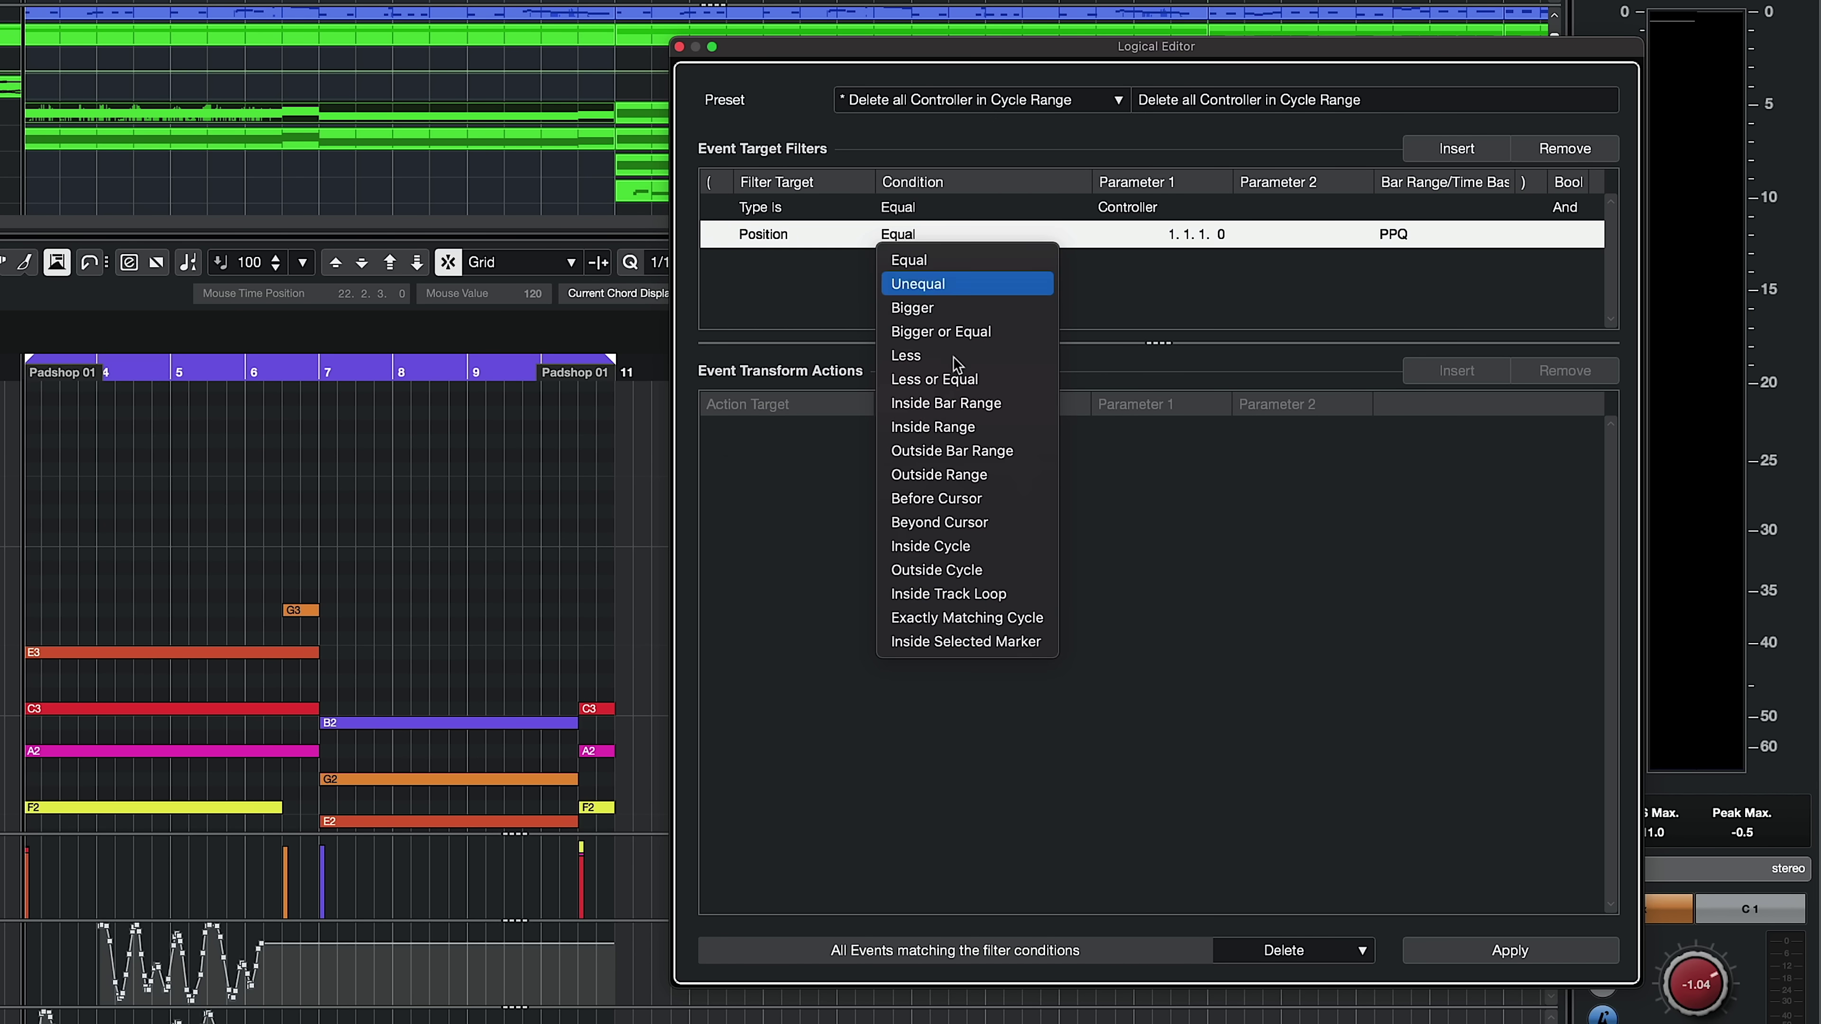
pyautogui.click(989, 557)
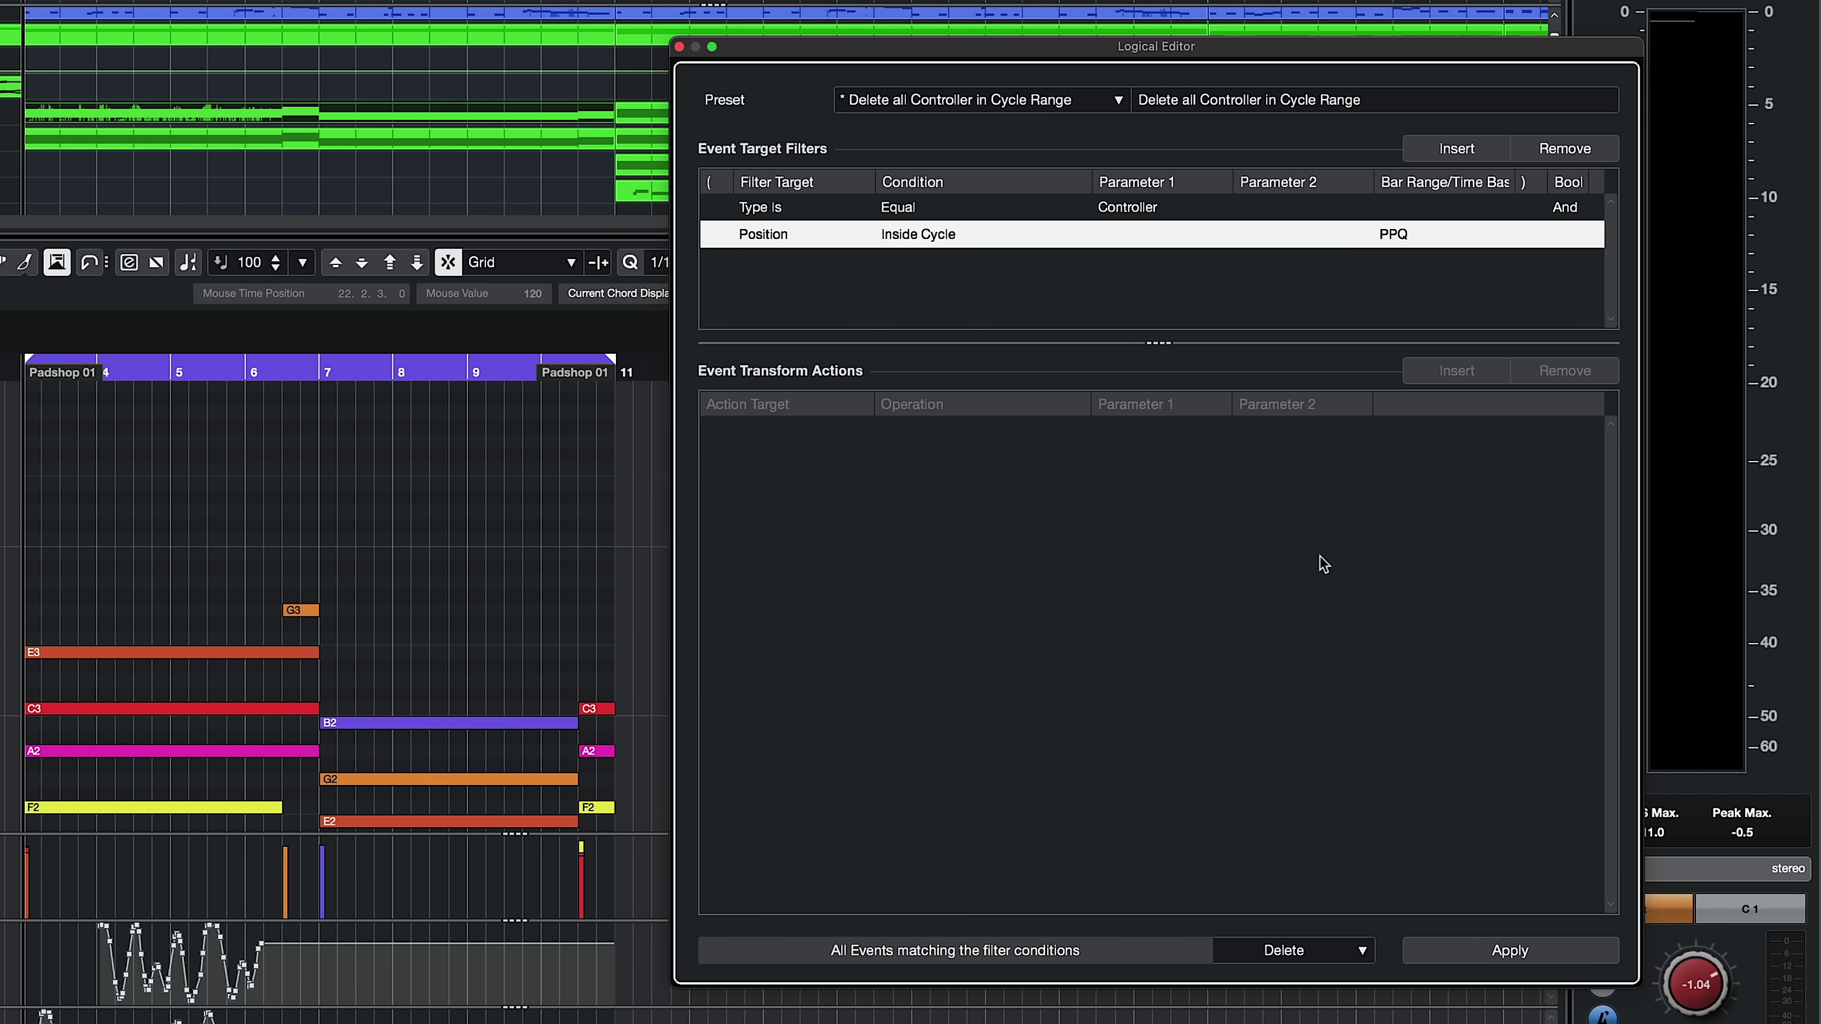
# Choose Delete as the function and apply the rebuilt filters to the controller data in the cycle range.
pyautogui.click(1272, 952)
pyautogui.click(1268, 947)
pyautogui.click(1482, 950)
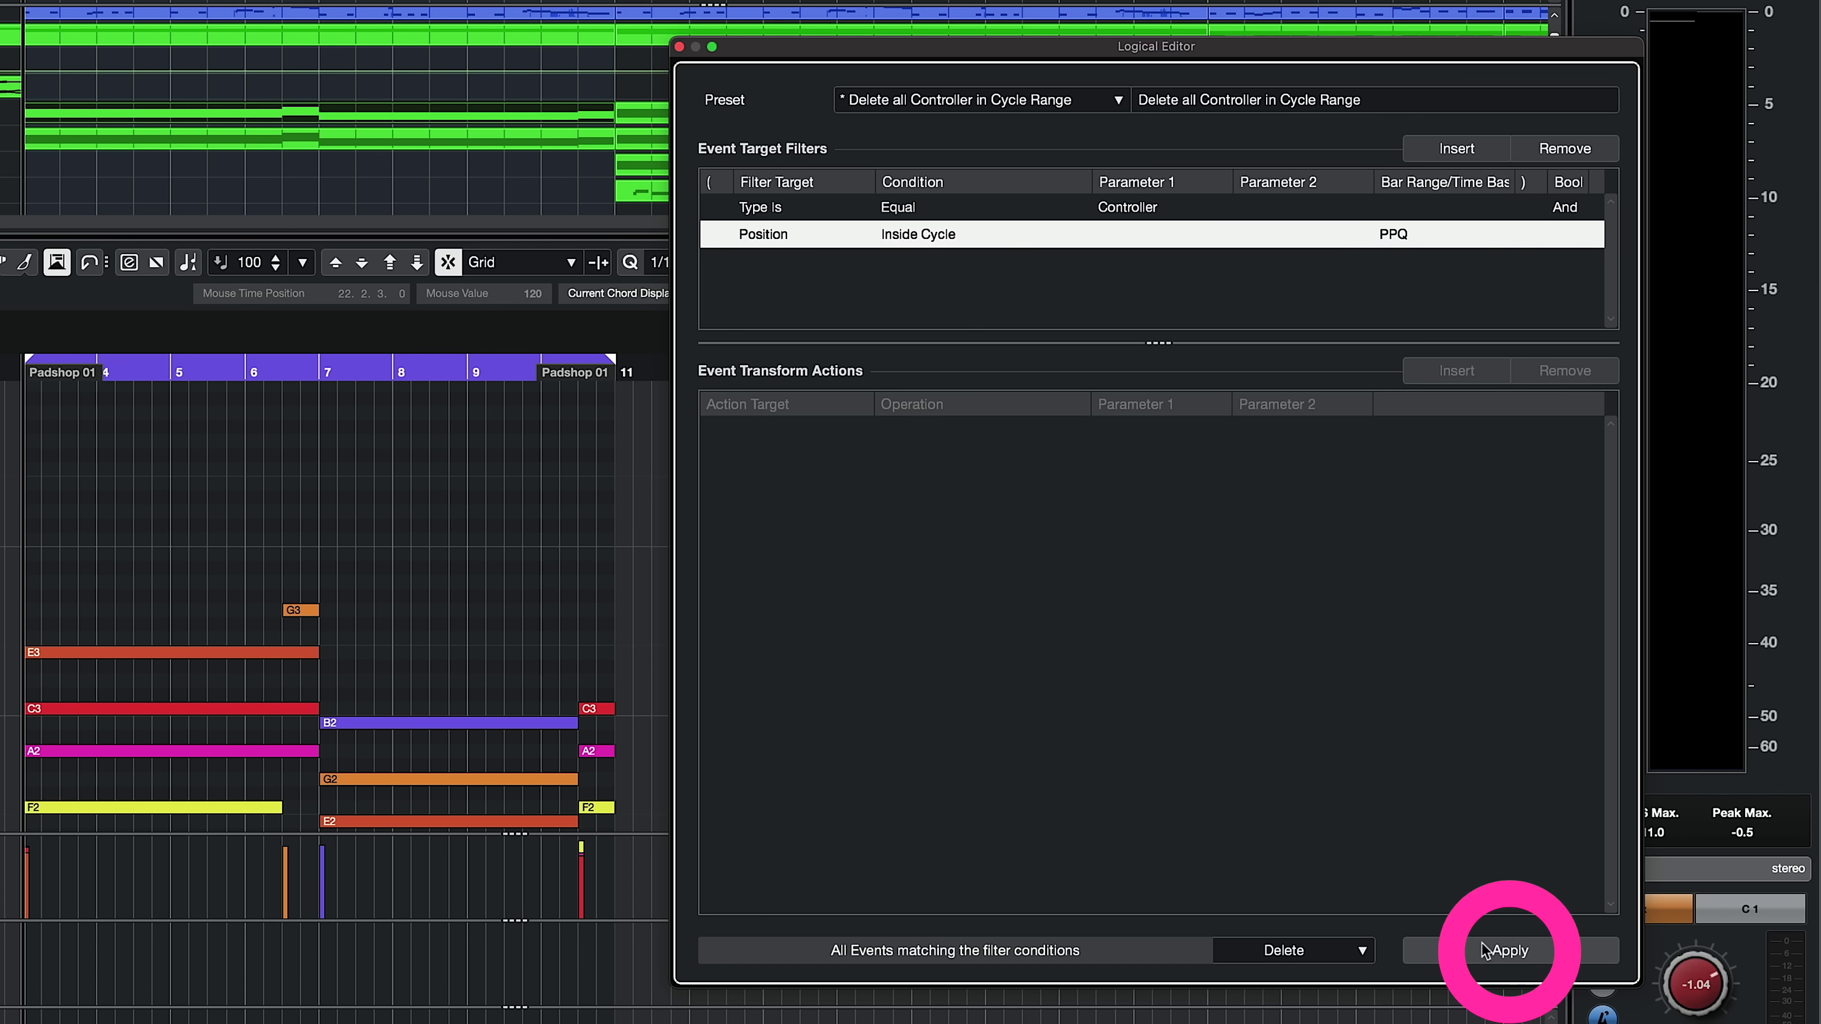
pyautogui.click(1018, 234)
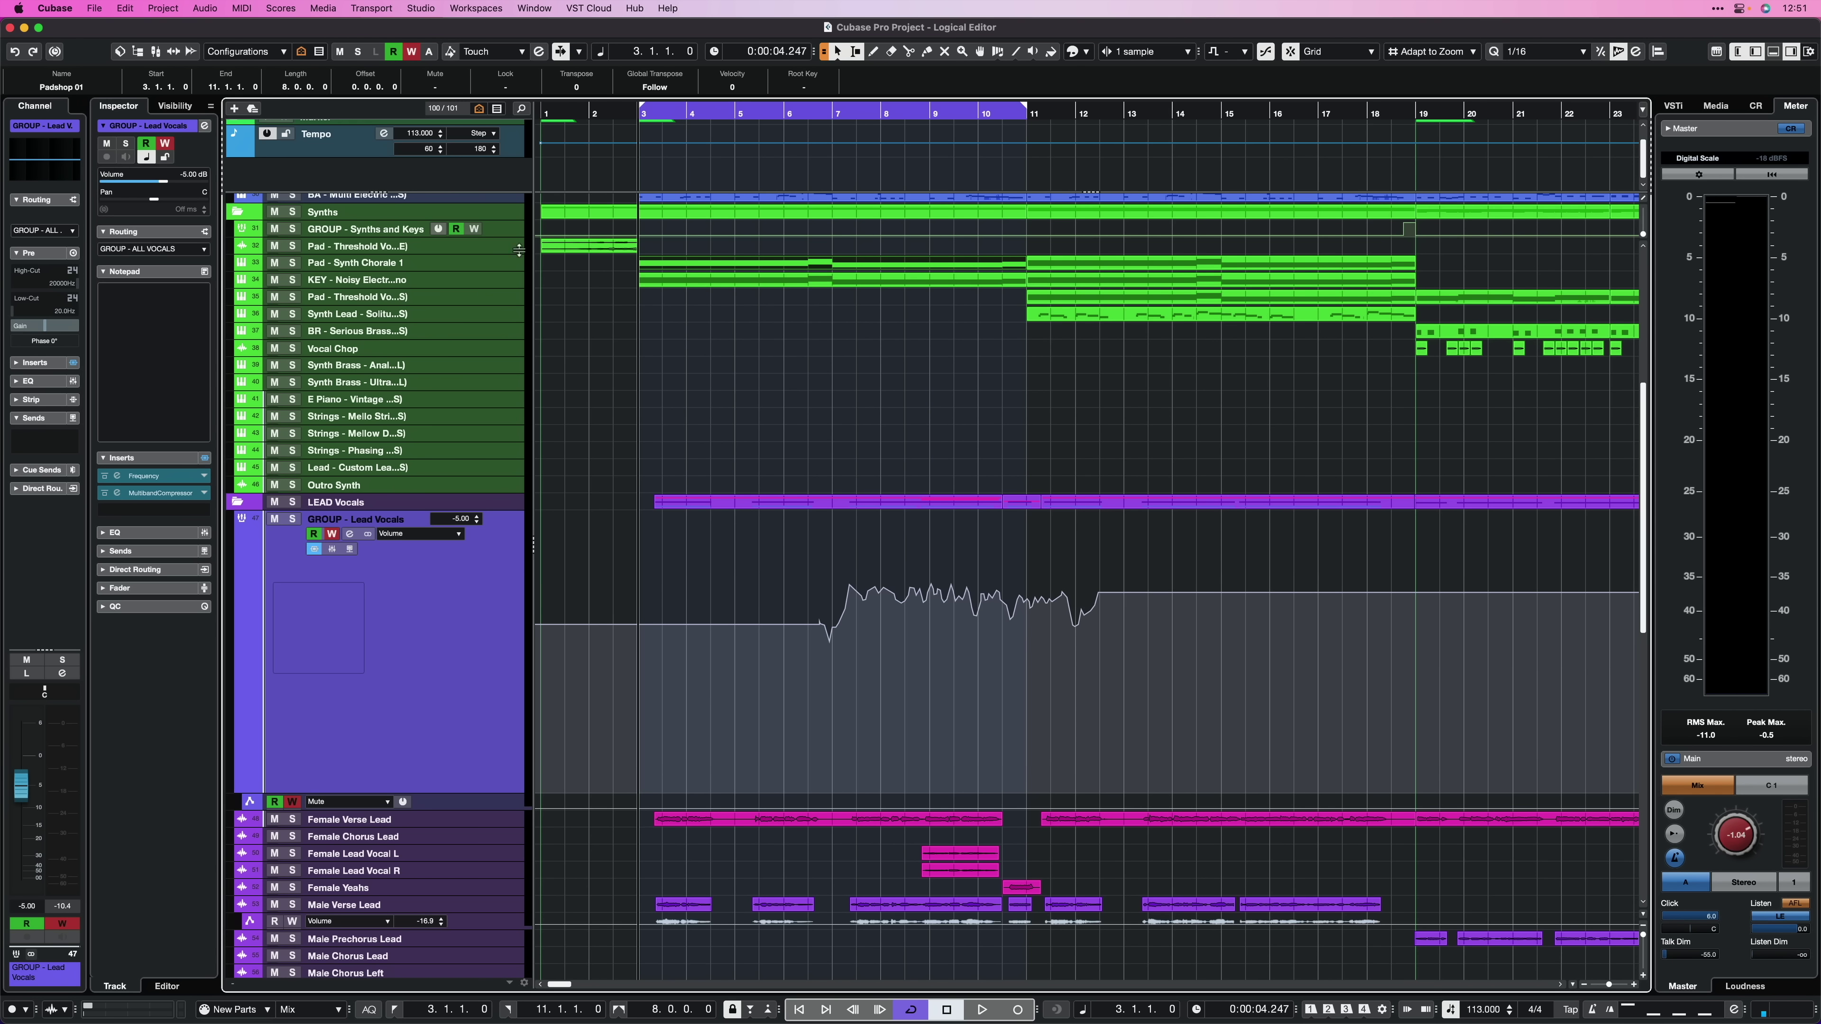
# Select the tracks from GROUP - Synths and Keys through Outro Synth, and open the Project Logical Editor.
pyautogui.click(513, 230)
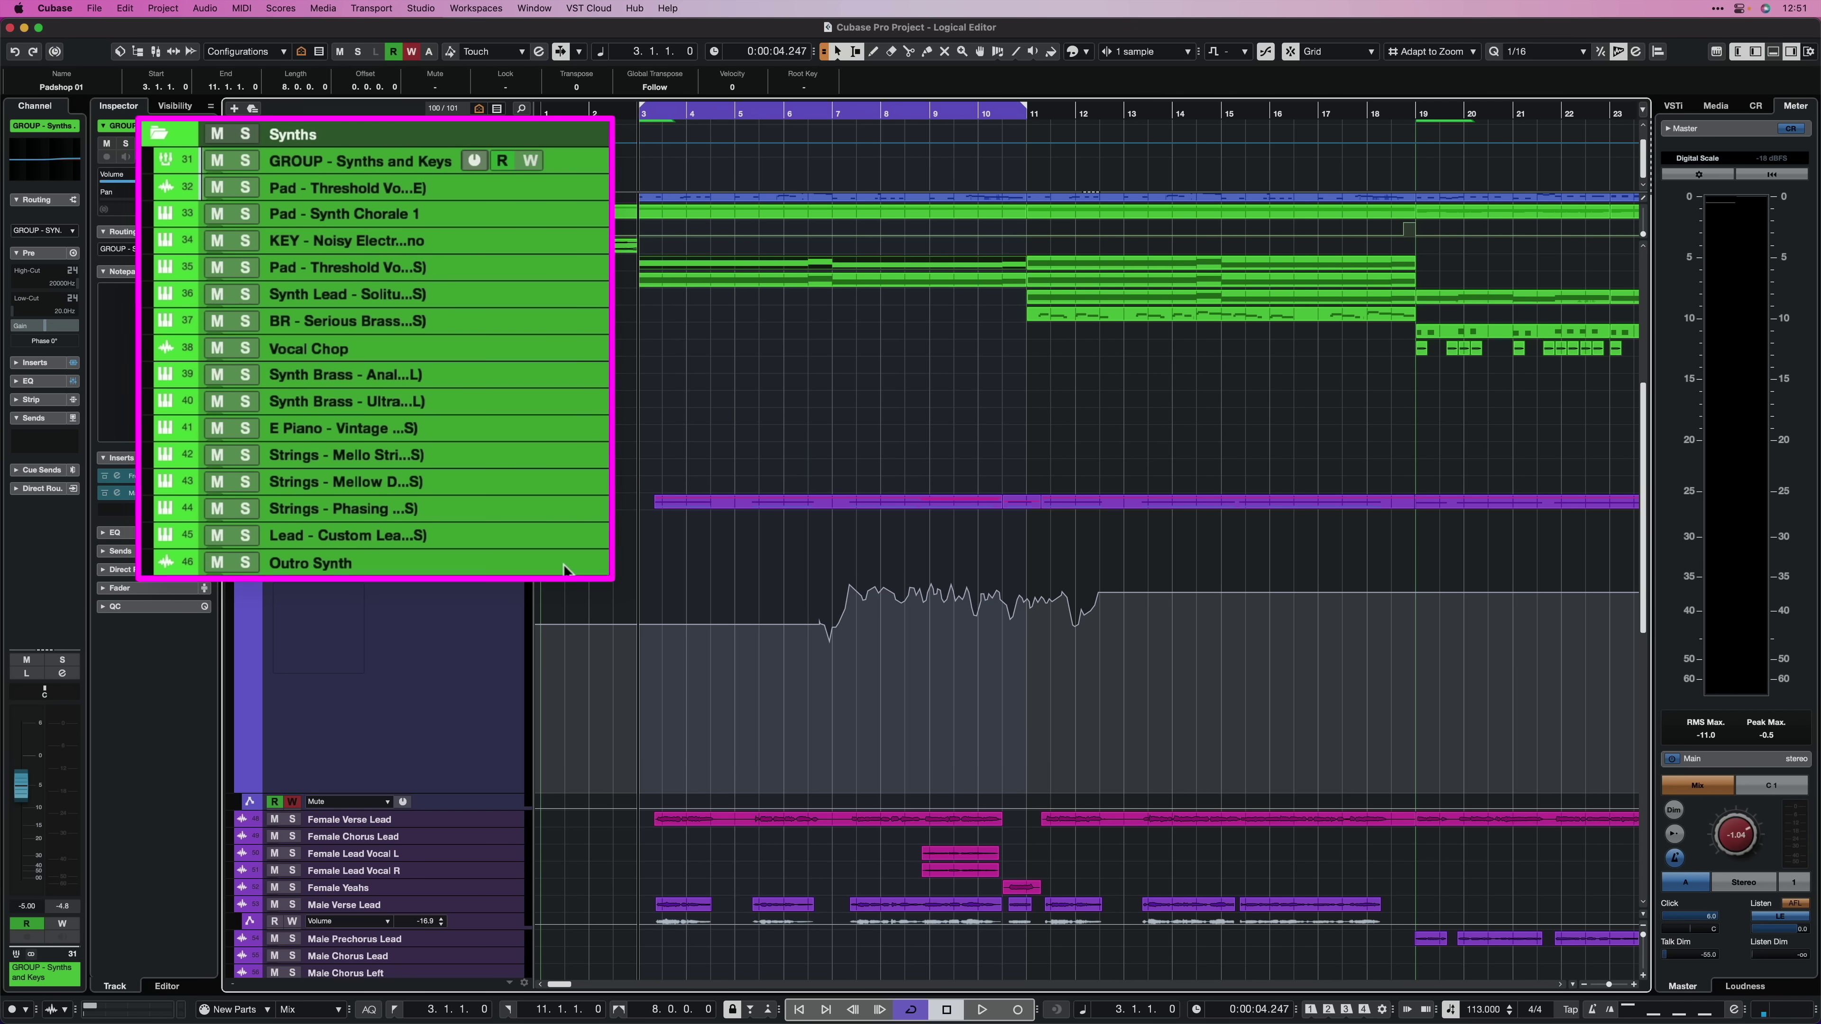
pyautogui.click(182, 10)
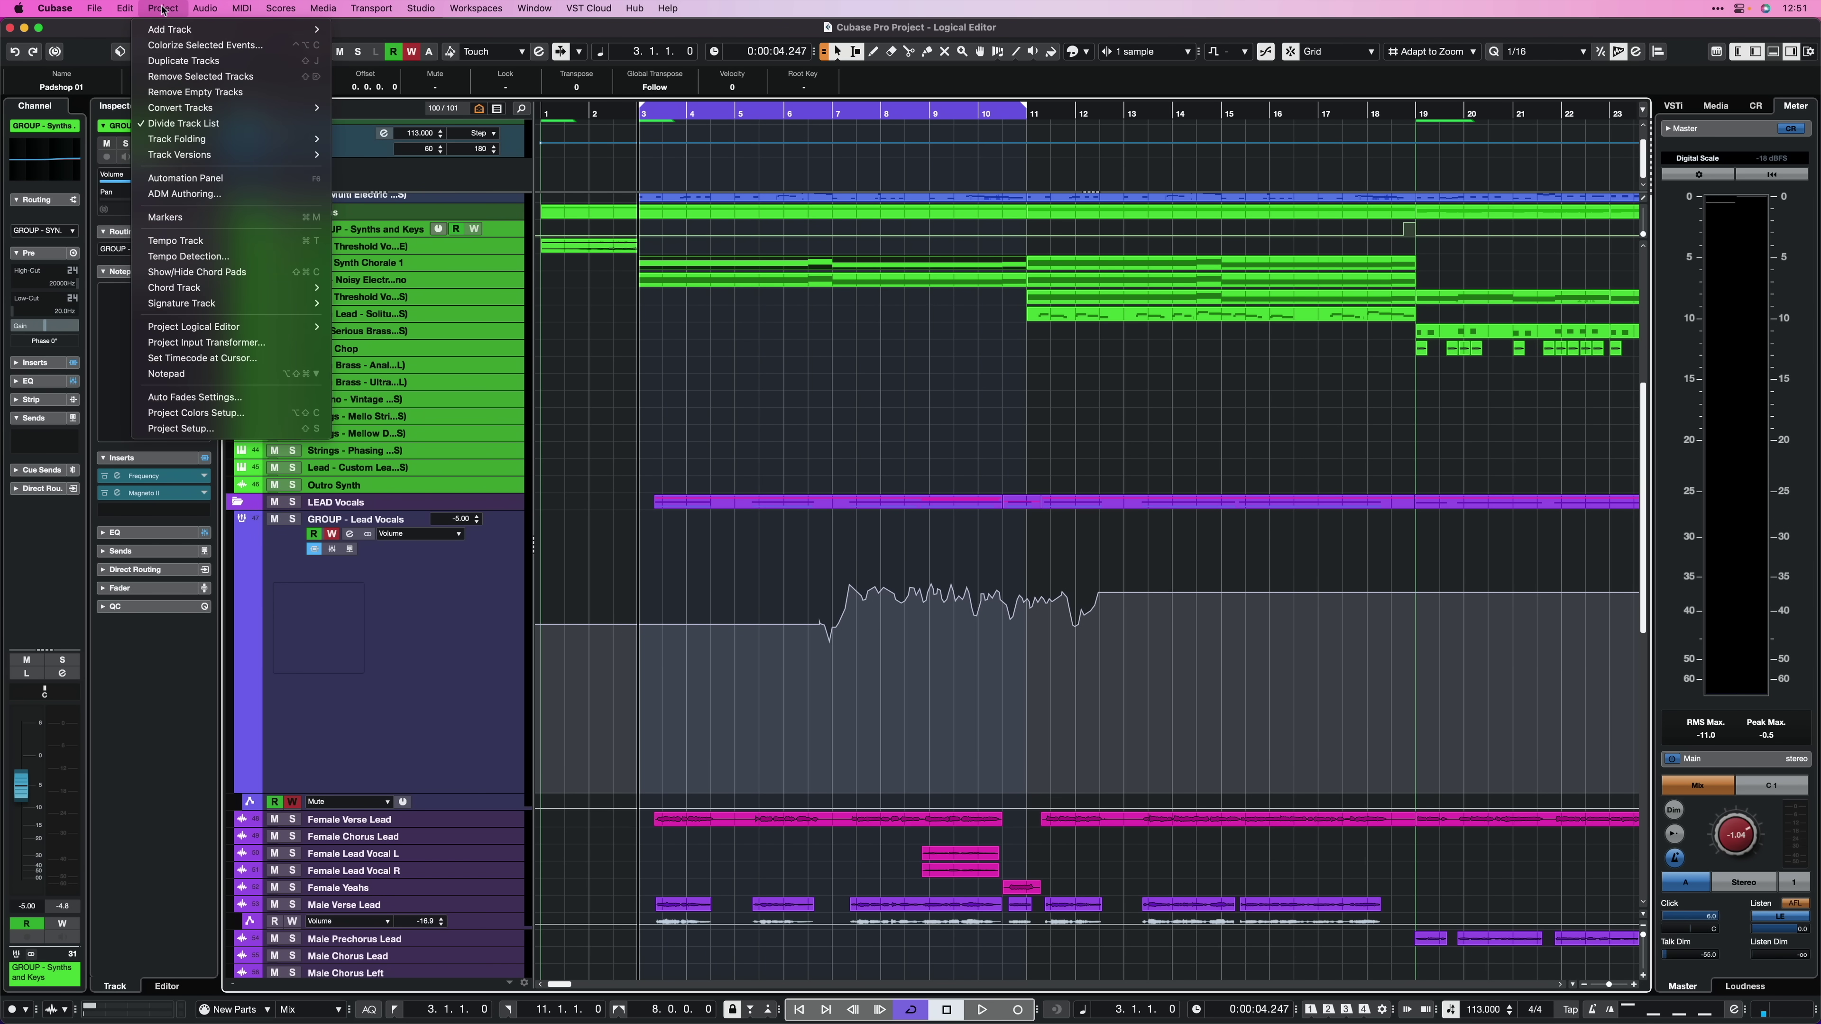
pyautogui.moveTo(226, 291)
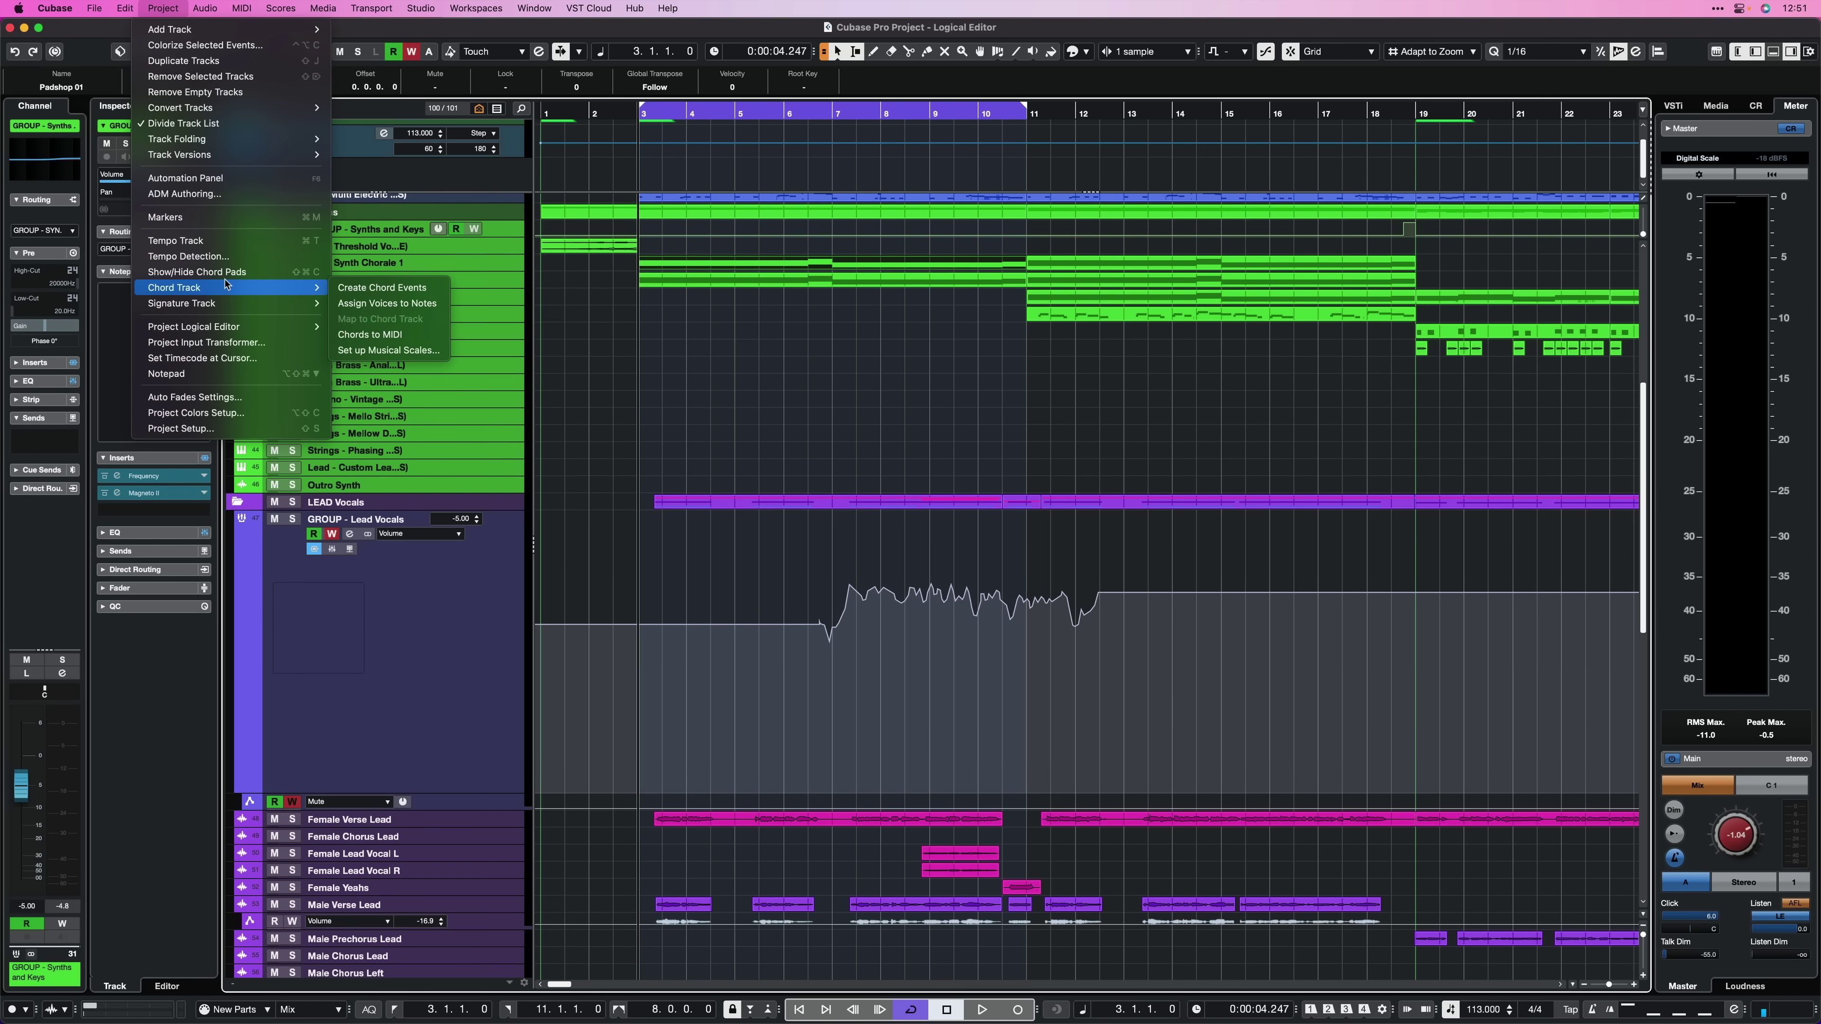
pyautogui.moveTo(226, 326)
pyautogui.click(369, 327)
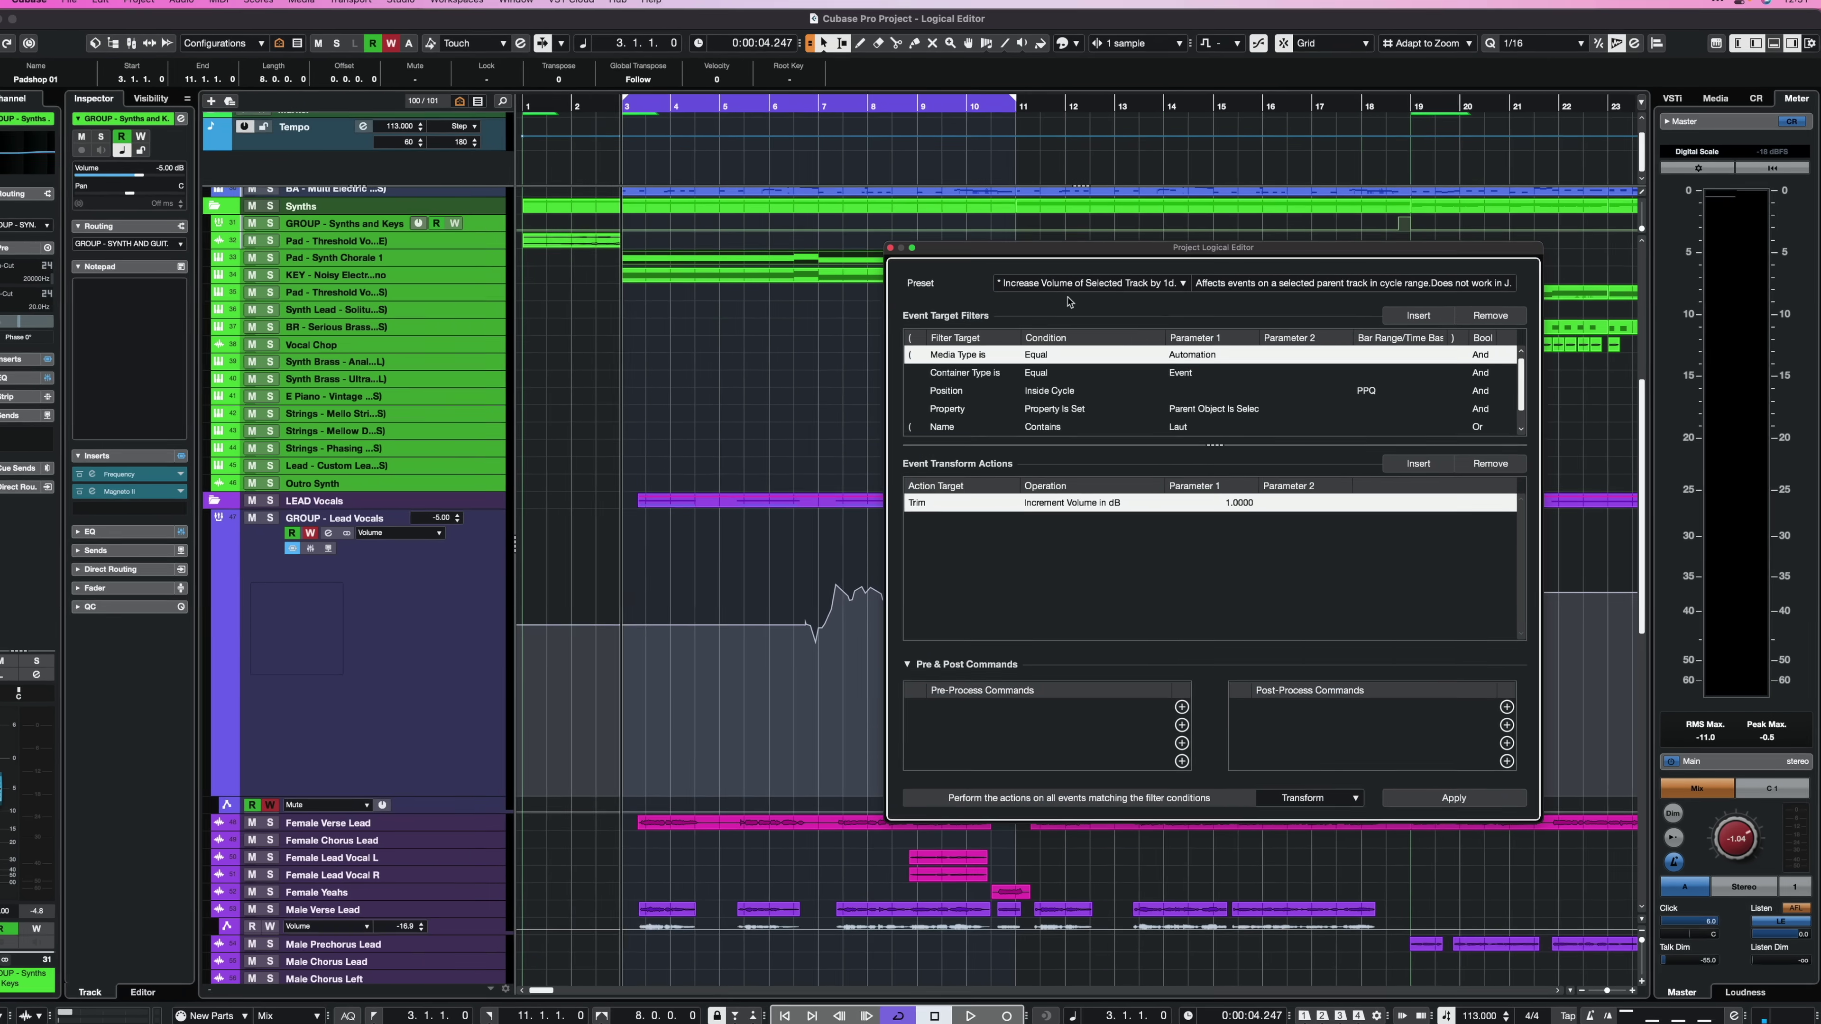
# Load the Naming factory preset "Add Date to Selected MIDI + Audio Track Names" and apply it to the selected synth tracks.
pyautogui.click(1068, 285)
pyautogui.click(1023, 424)
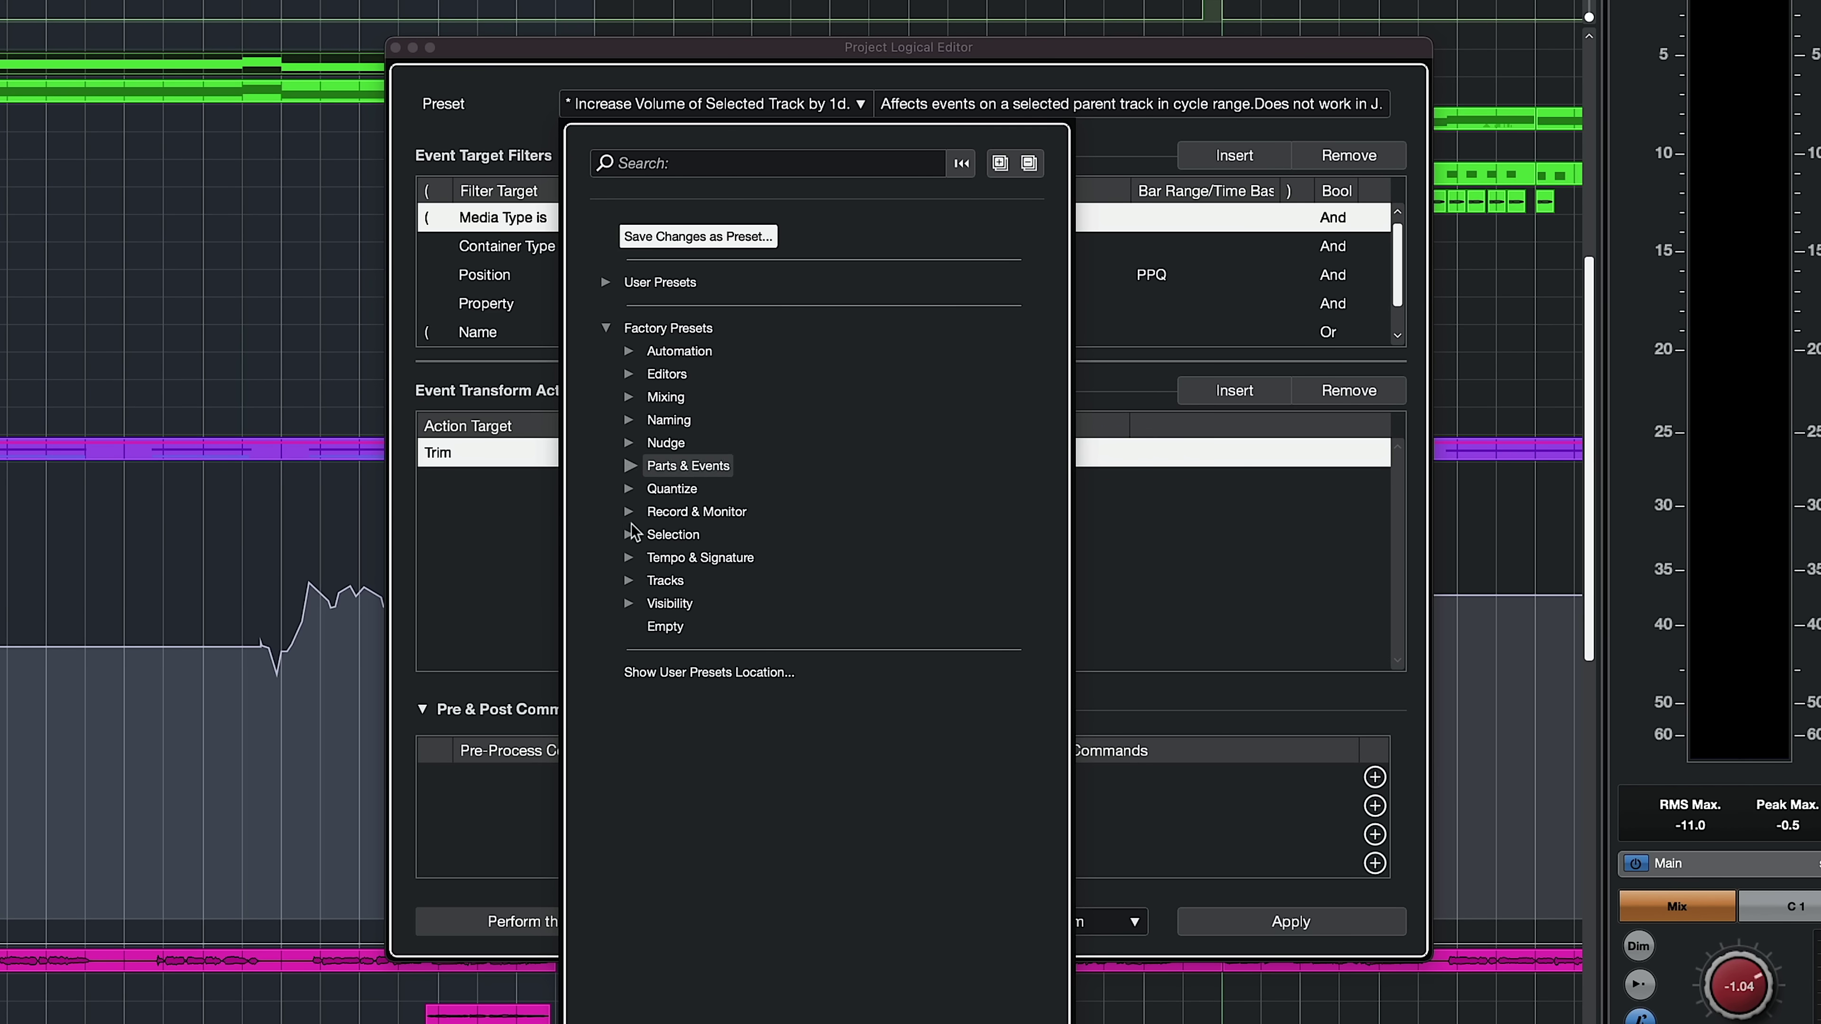
pyautogui.click(629, 420)
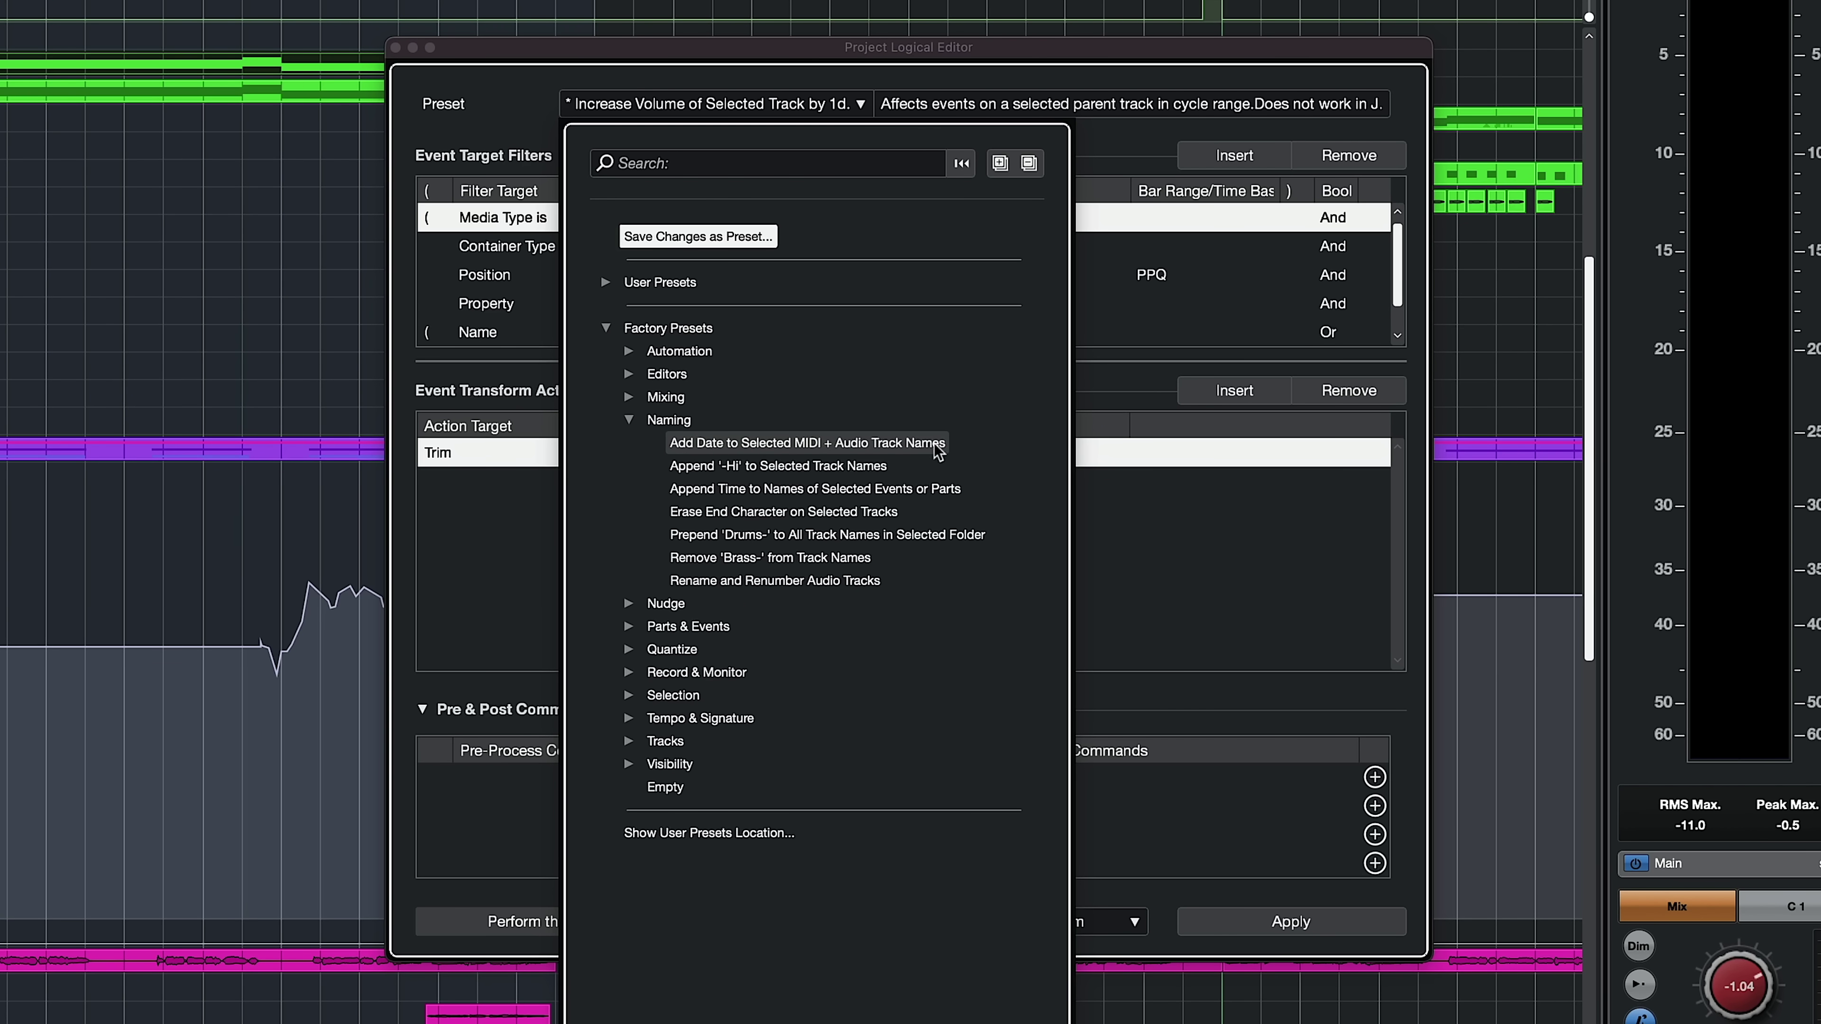
pyautogui.click(807, 443)
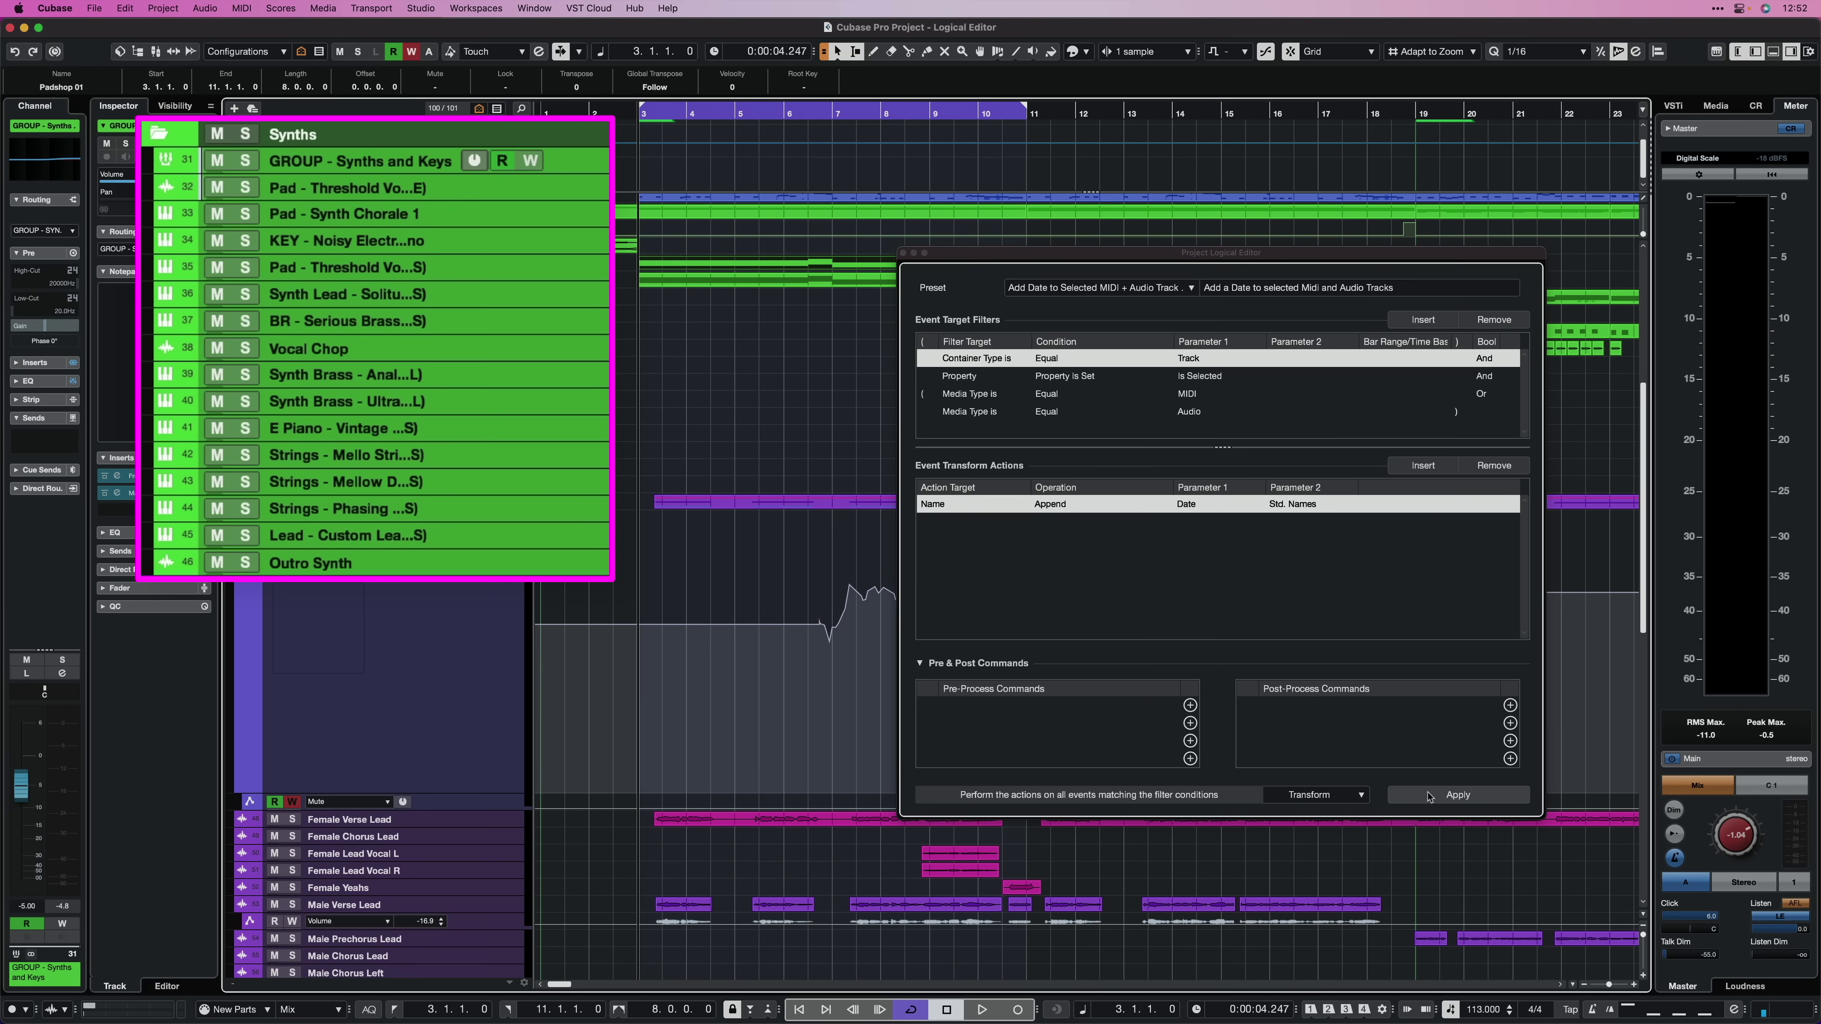
pyautogui.click(1429, 795)
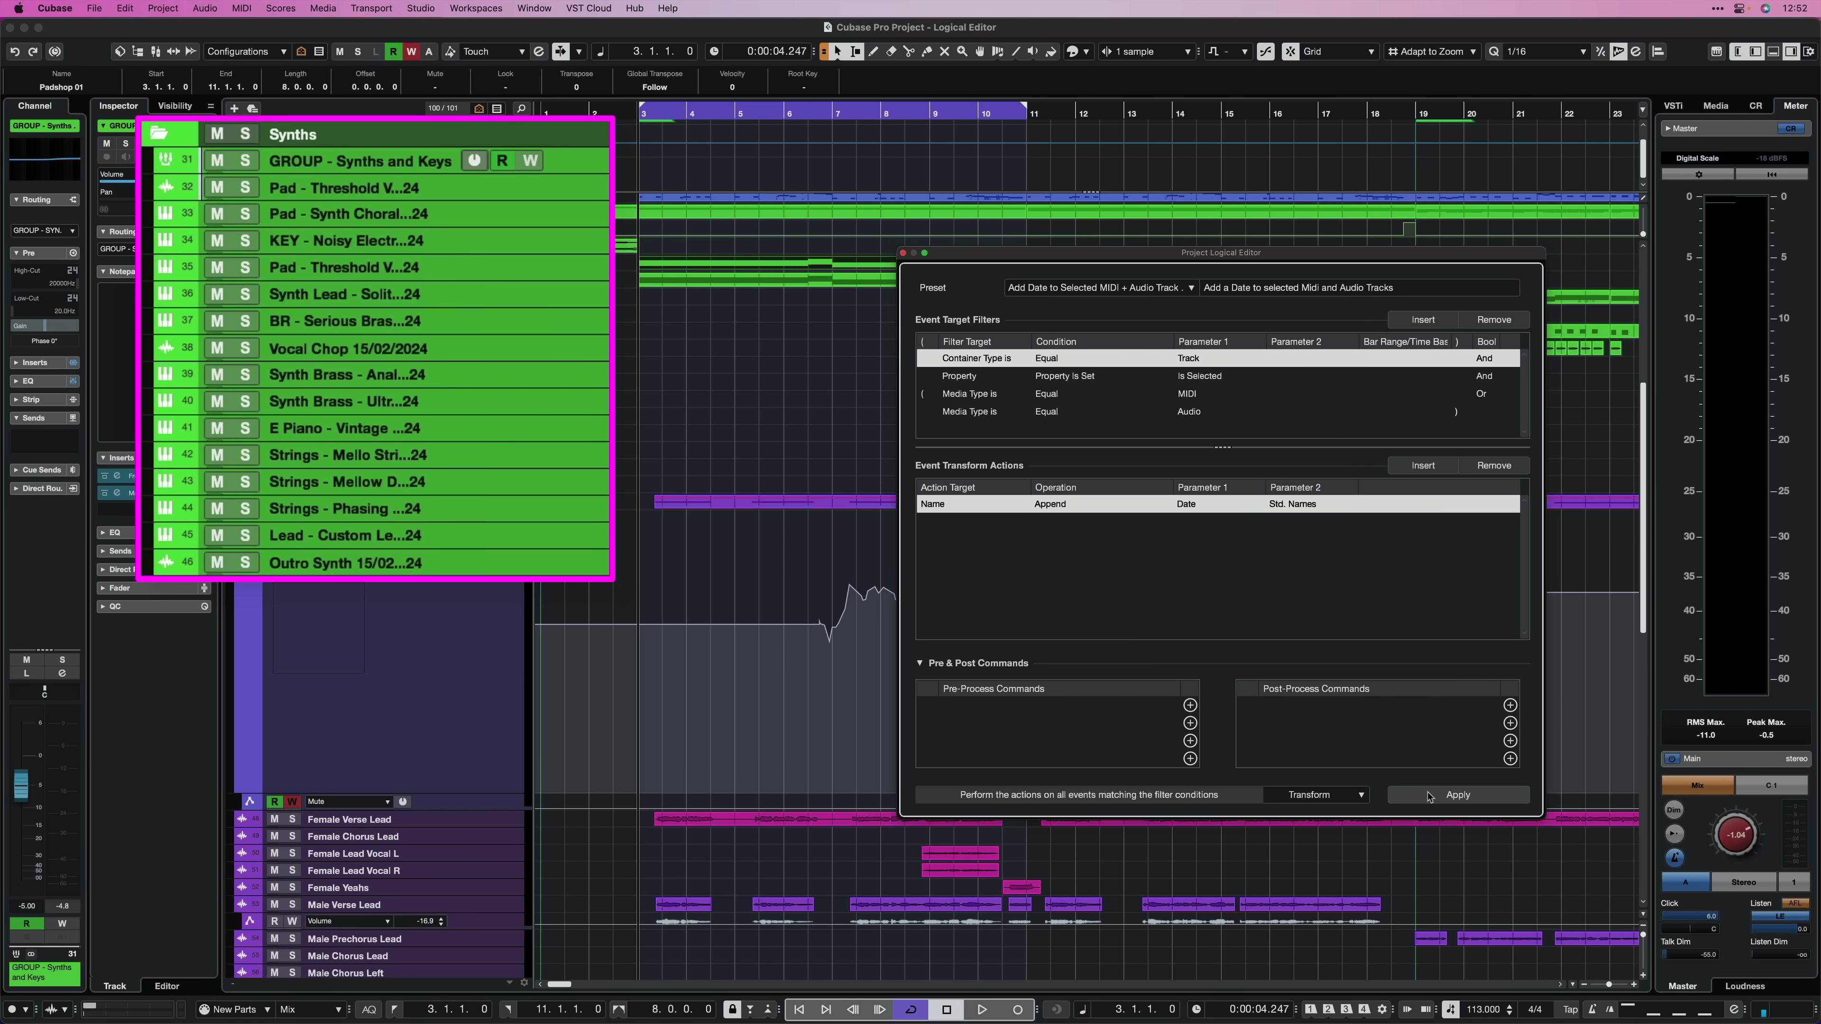
# Prepend "Synths-" to all track names in the Synths folder by adapting the factory preset "Prepend 'Drums-' to All Track Names in Selected Folder".
pyautogui.click(1097, 288)
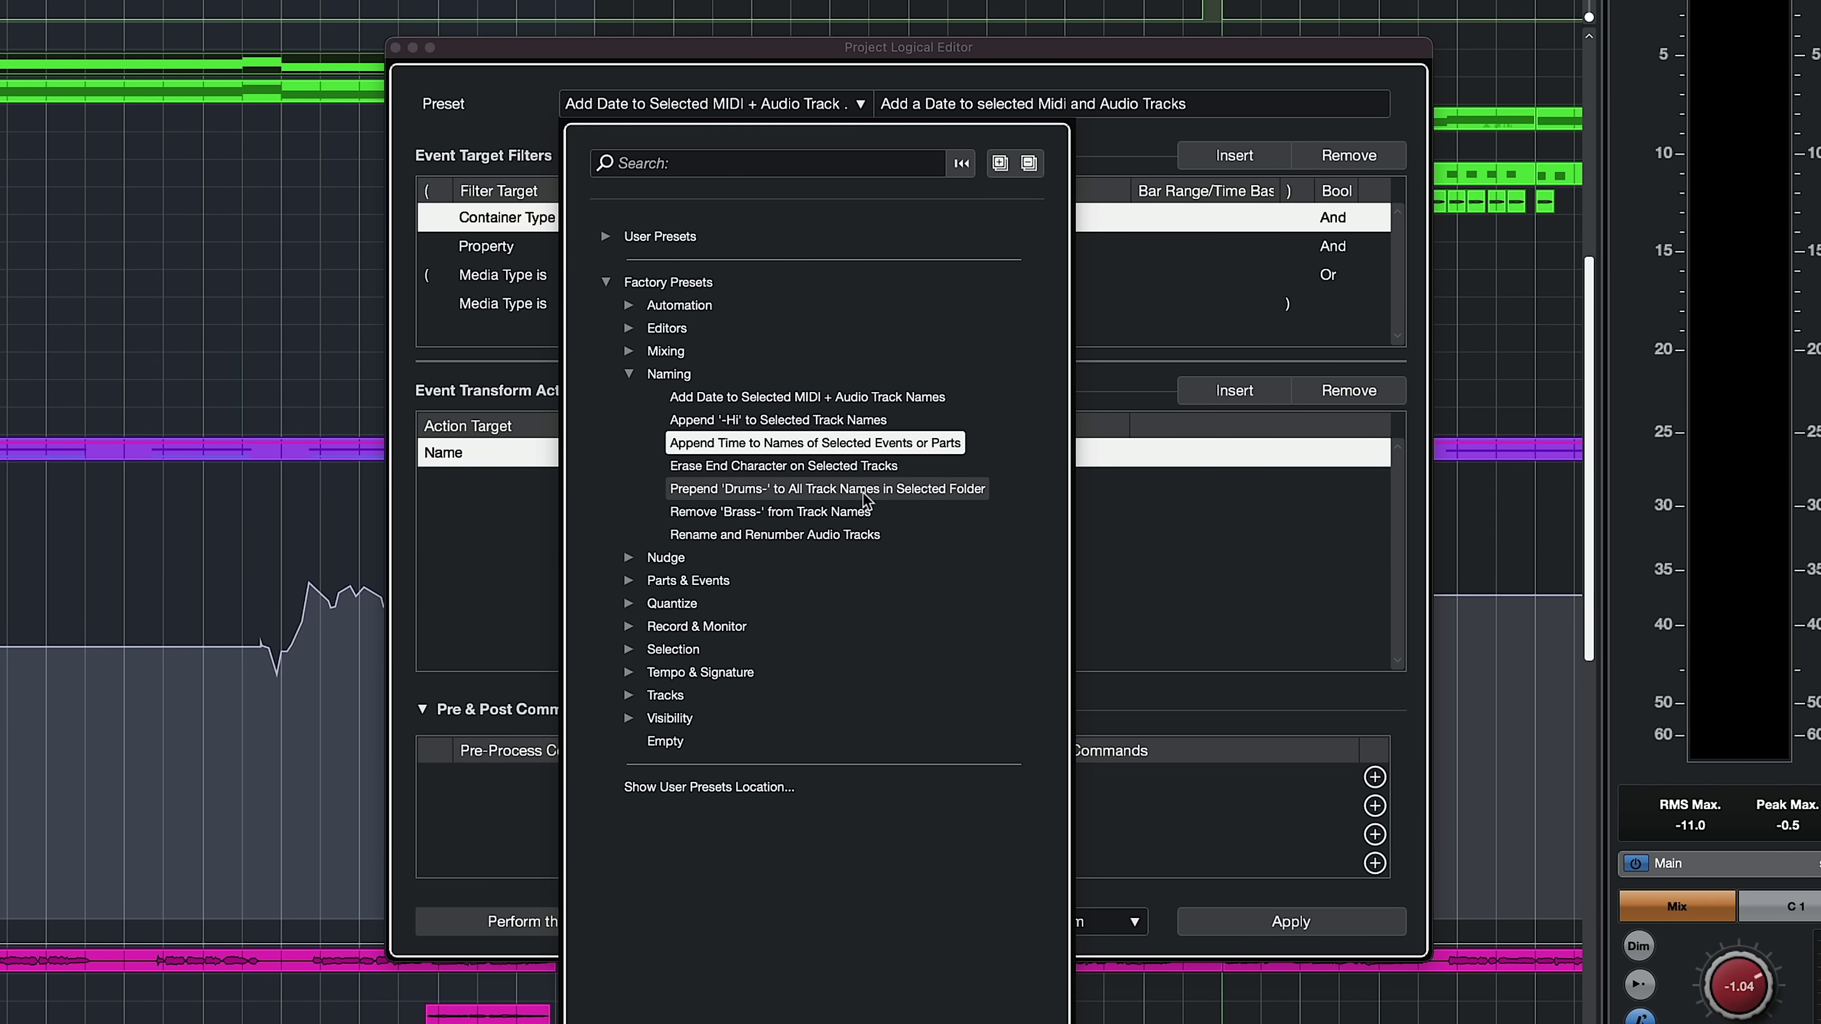
pyautogui.click(893, 495)
pyautogui.click(865, 457)
pyautogui.write('Synths-')
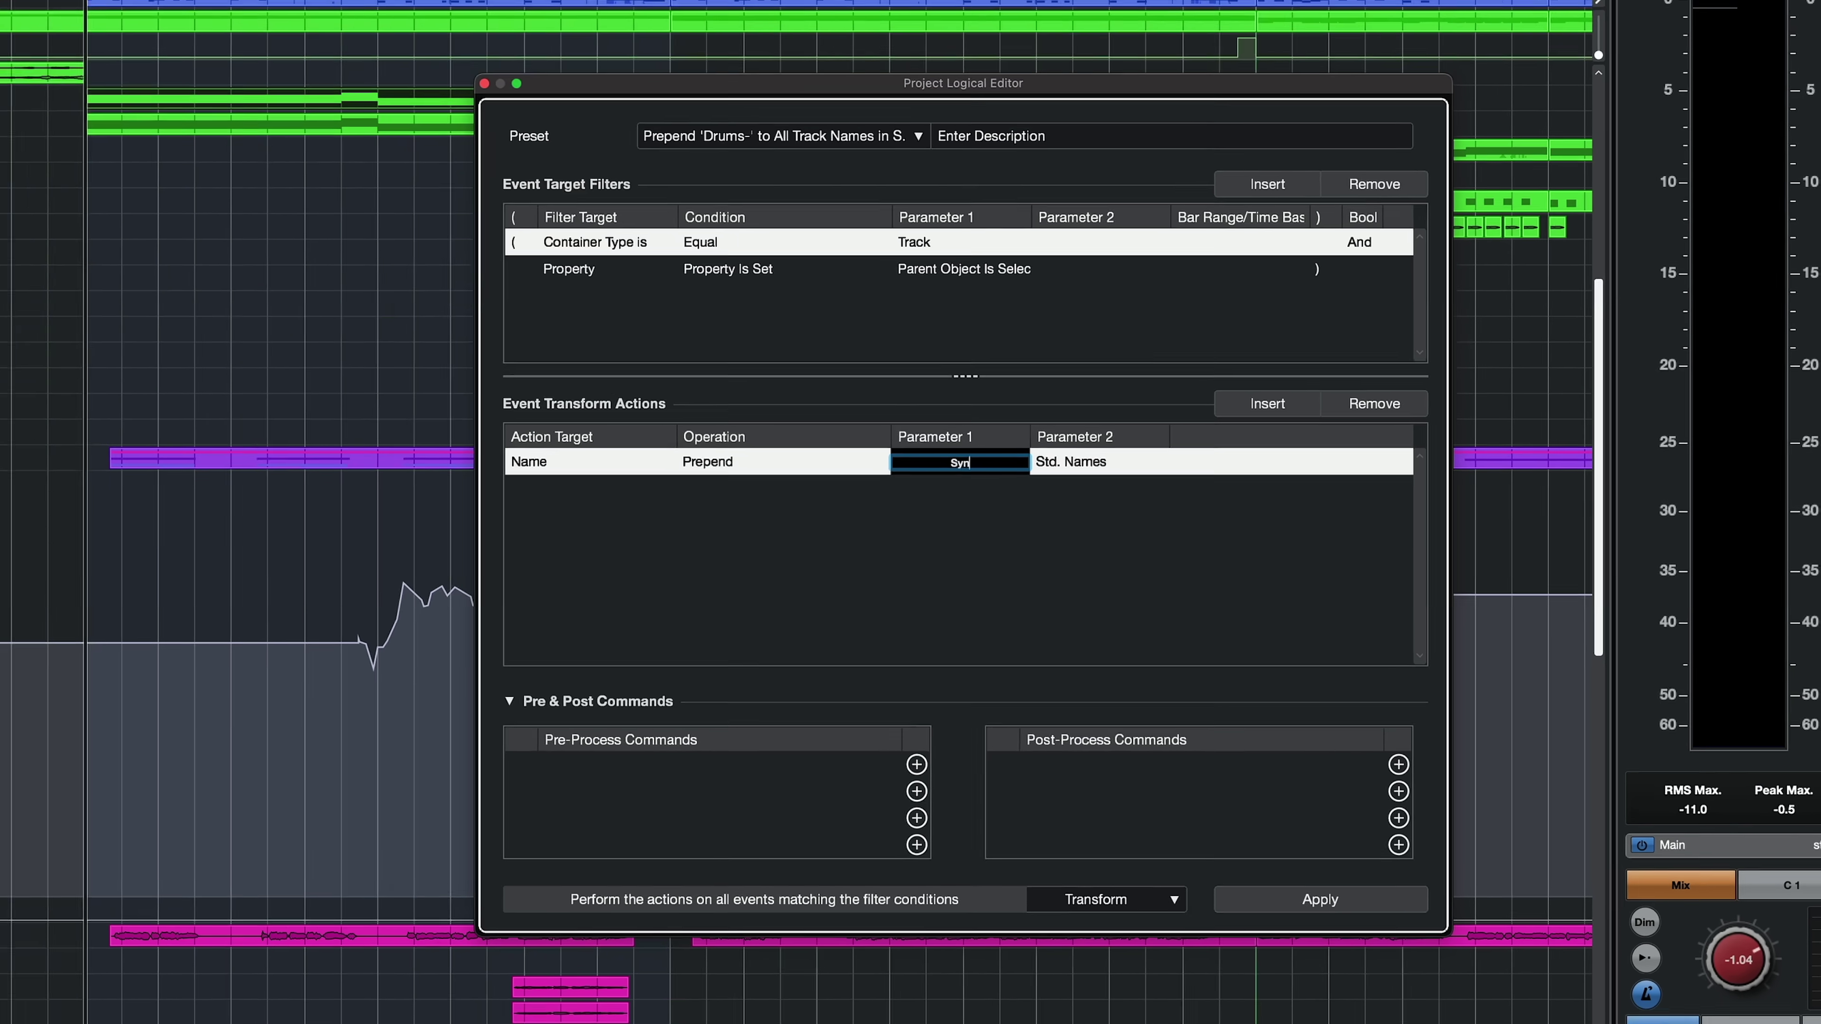
pyautogui.press('Return')
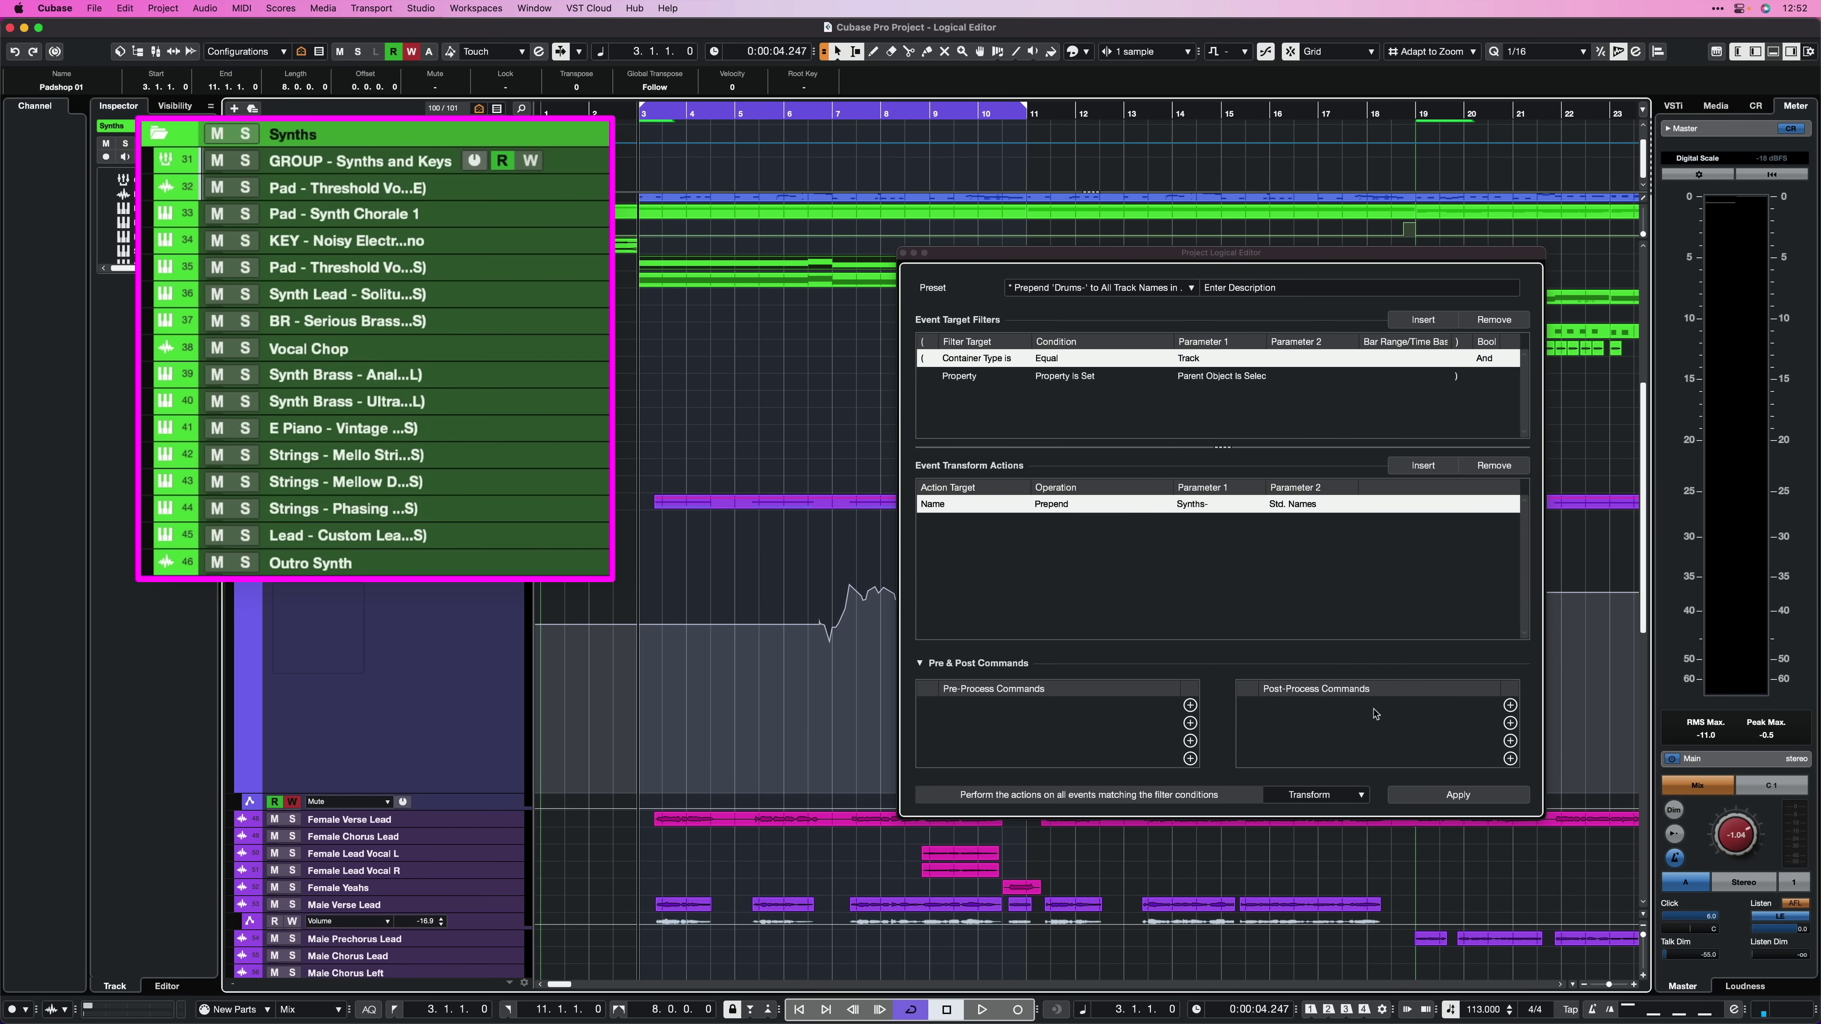
pyautogui.click(1463, 791)
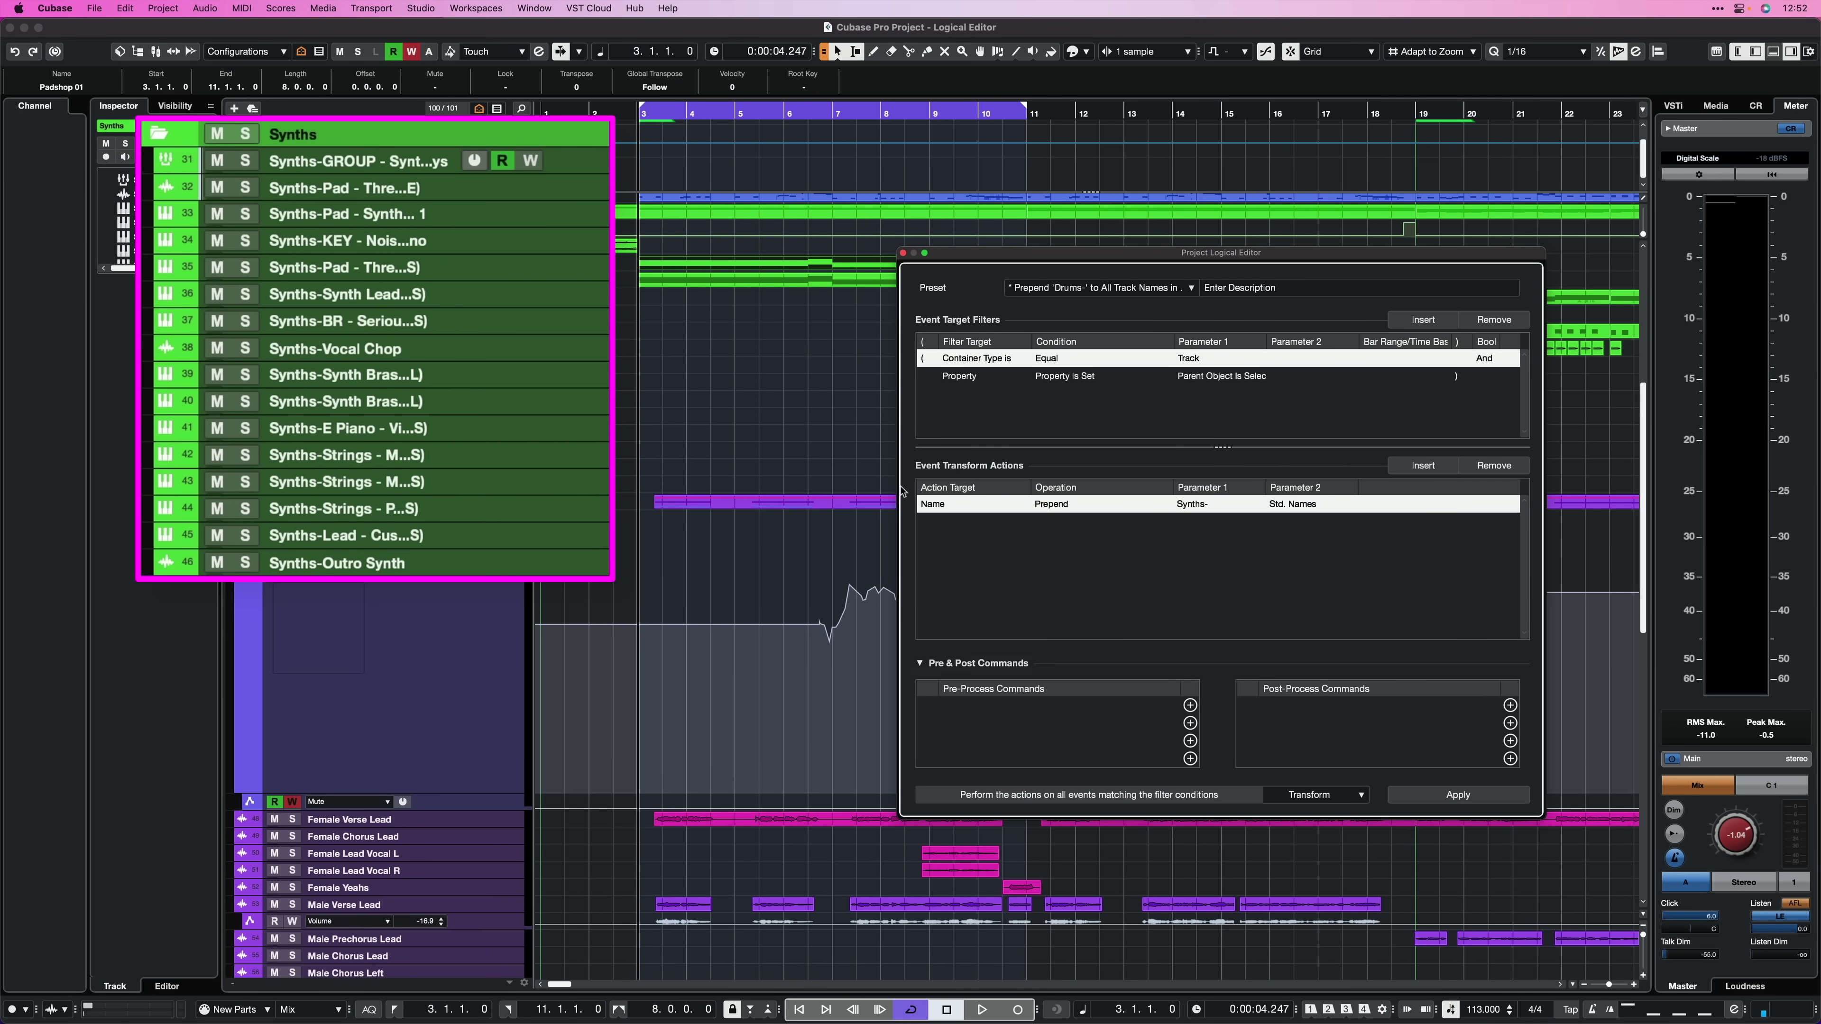